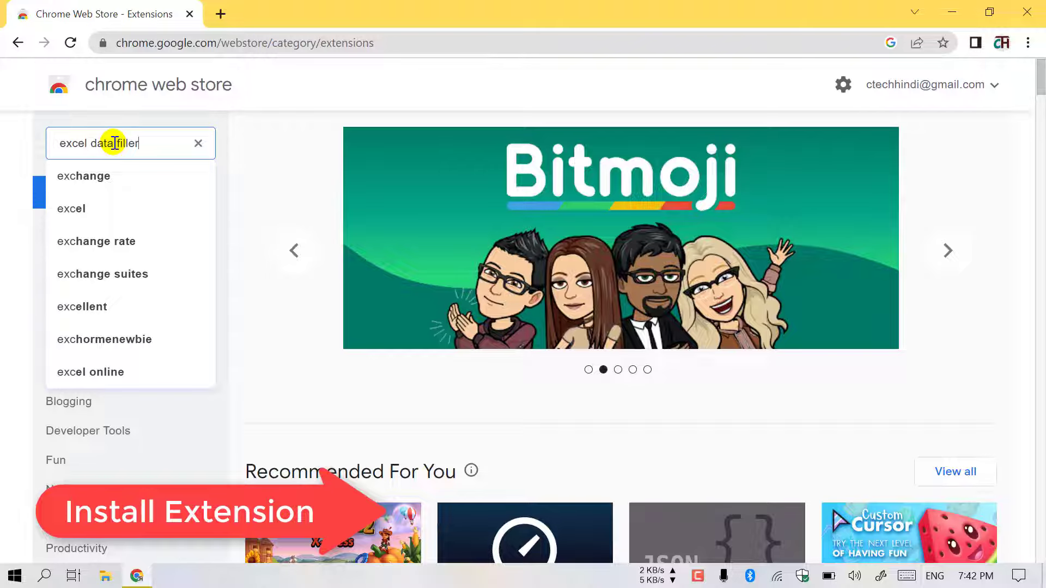
- Search the Chrome Web Store for 'excel data filler' and open the Excel Data Filler - CTH listing
{"action": "key", "text": "Return"}
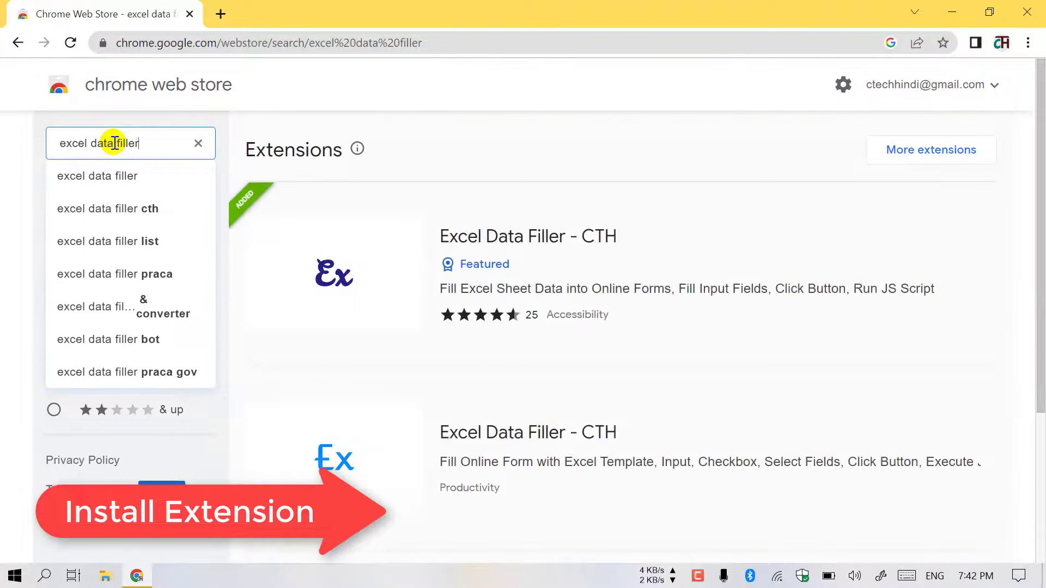
{"action": "scroll", "coordinate": [549, 256], "scroll_direction": "down", "scroll_amount": 1}
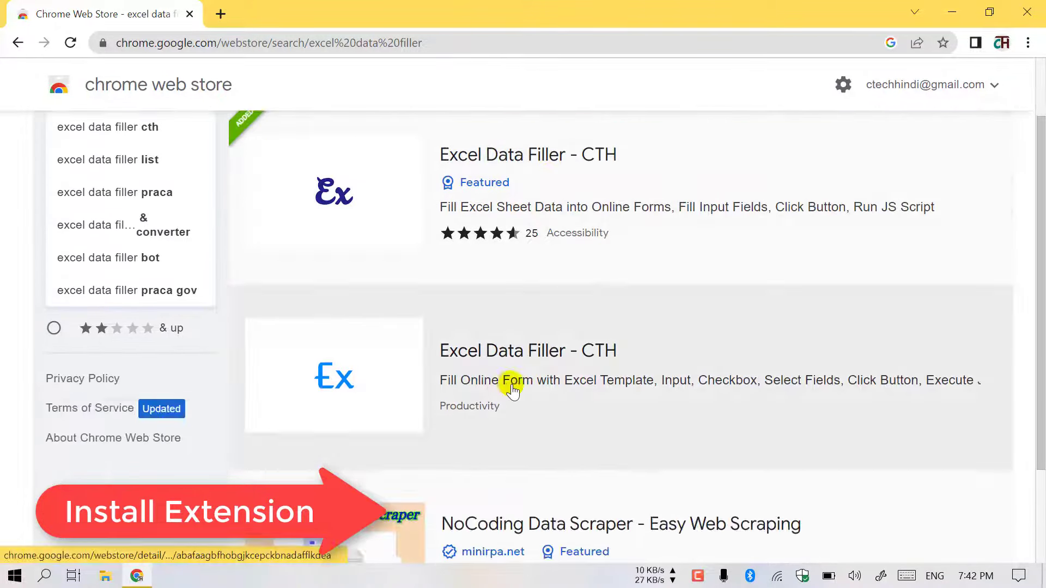
{"action": "left_click", "coordinate": [475, 355]}
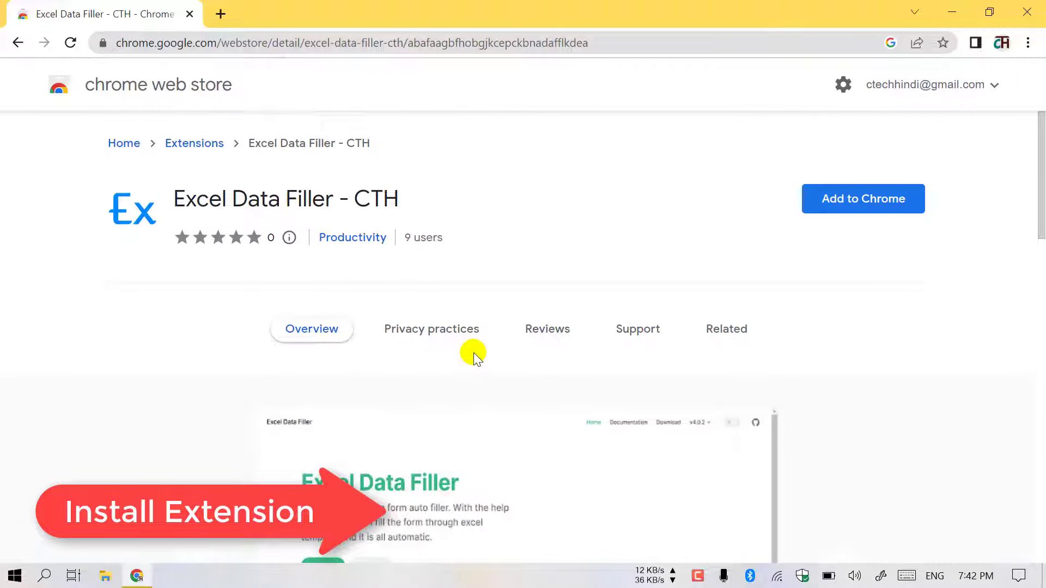
- Review the listing and request adding Excel Data Filler - CTH to Chrome
{"action": "scroll", "coordinate": [481, 348], "scroll_direction": "down", "scroll_amount": 10}
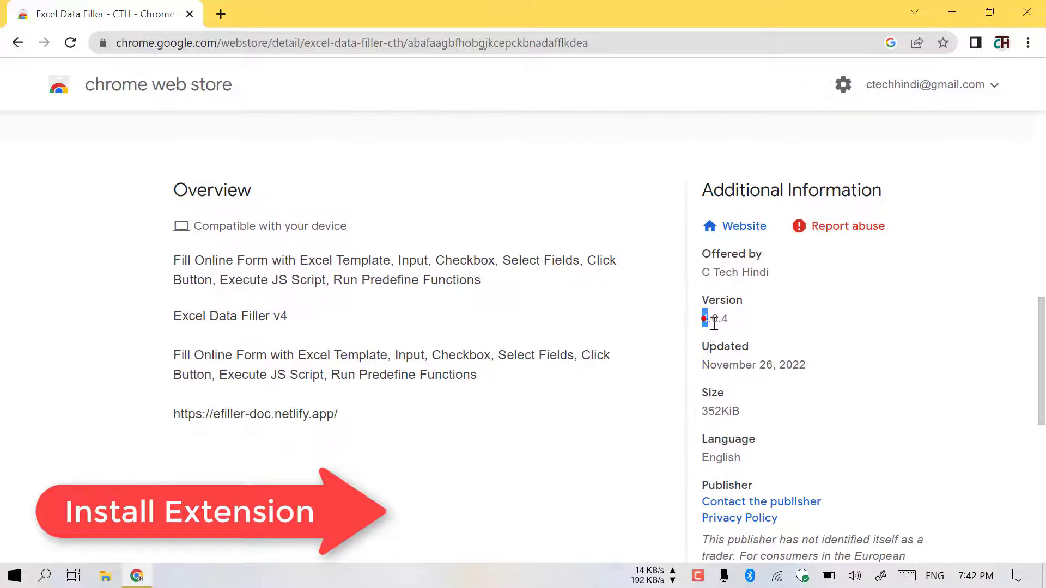
{"action": "scroll", "coordinate": [475, 284], "scroll_direction": "down", "scroll_amount": 6}
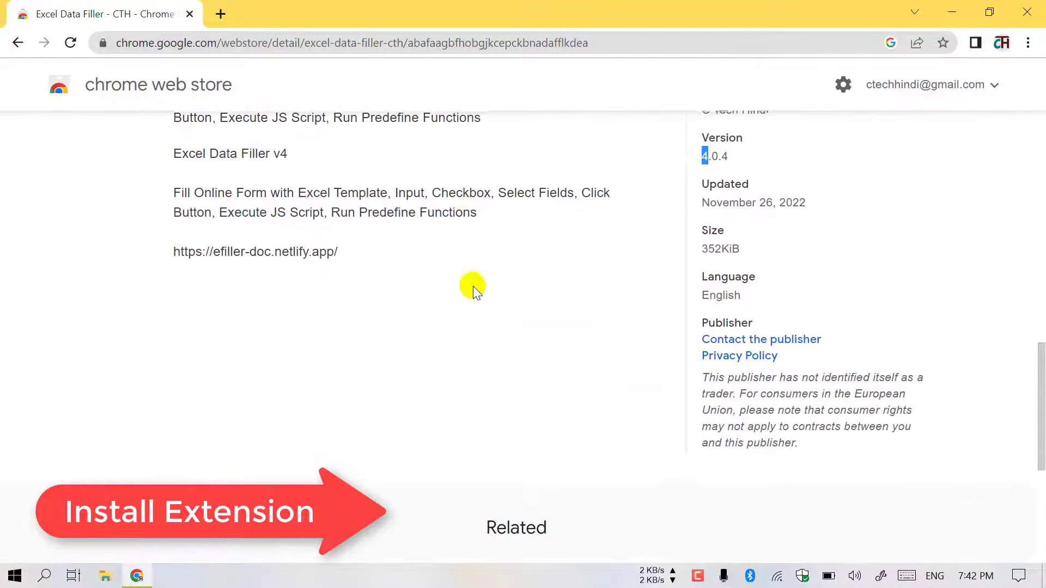
{"action": "scroll", "coordinate": [739, 288], "scroll_direction": "up", "scroll_amount": 15}
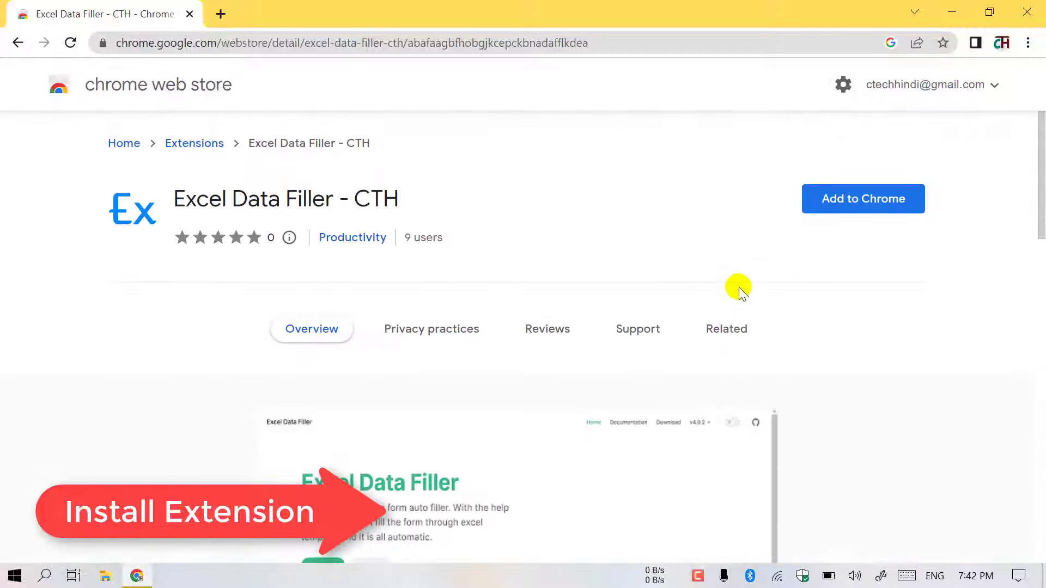
{"action": "left_click", "coordinate": [868, 198]}
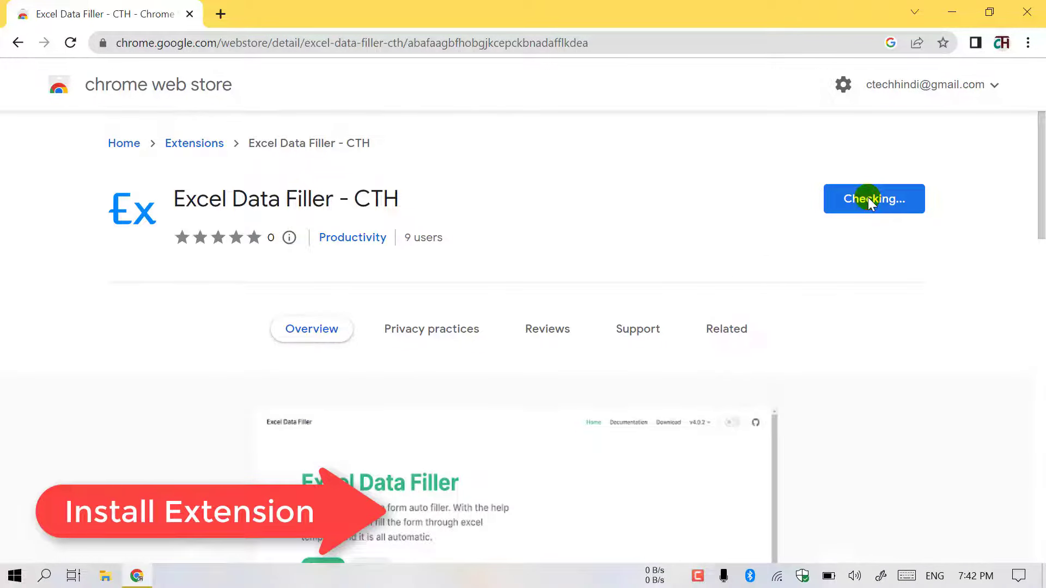
- Confirm the install and pin Excel Data Filler to the Chrome toolbar
{"action": "left_click", "coordinate": [551, 225]}
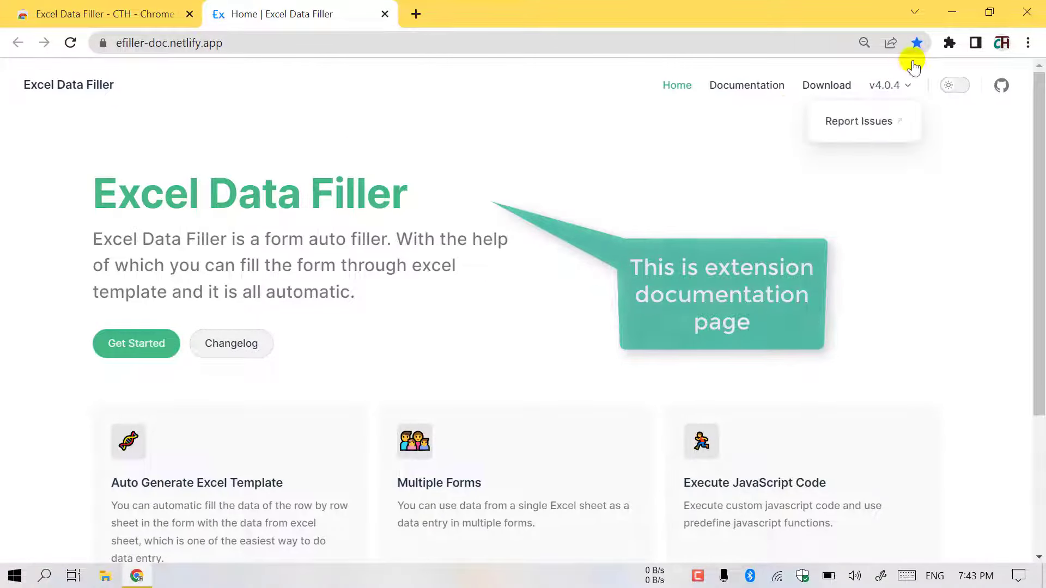
{"action": "left_click", "coordinate": [950, 43]}
{"action": "left_click", "coordinate": [913, 169]}
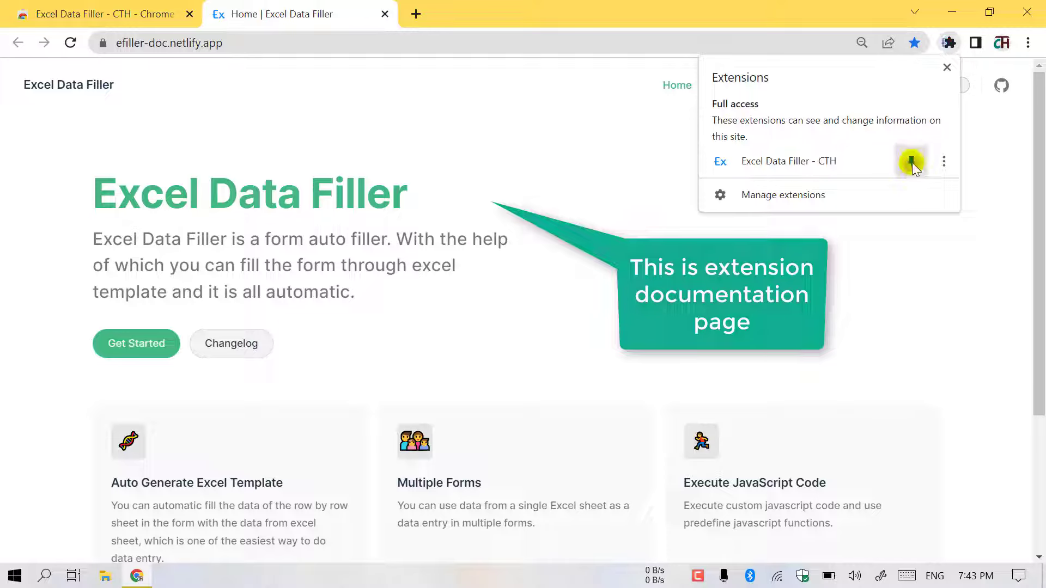
{"action": "left_click", "coordinate": [492, 208]}
- Read the Get Started documentation, then go to the Testing site page listing example forms
{"action": "scroll", "coordinate": [349, 225], "scroll_direction": "down", "scroll_amount": 3}
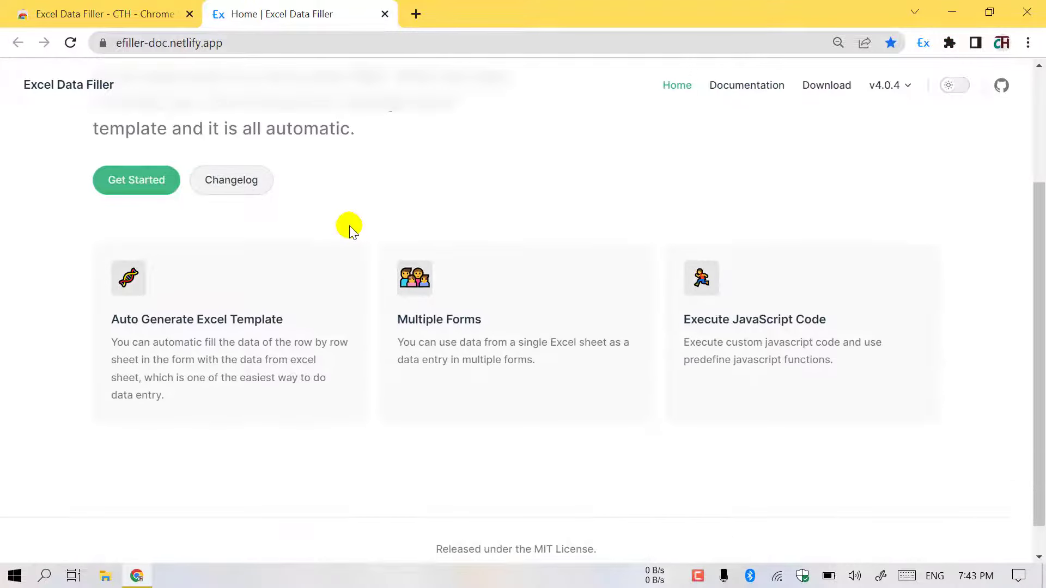
{"action": "scroll", "coordinate": [349, 226], "scroll_direction": "up", "scroll_amount": 1}
{"action": "scroll", "coordinate": [349, 226], "scroll_direction": "up", "scroll_amount": 3}
{"action": "left_click", "coordinate": [115, 345]}
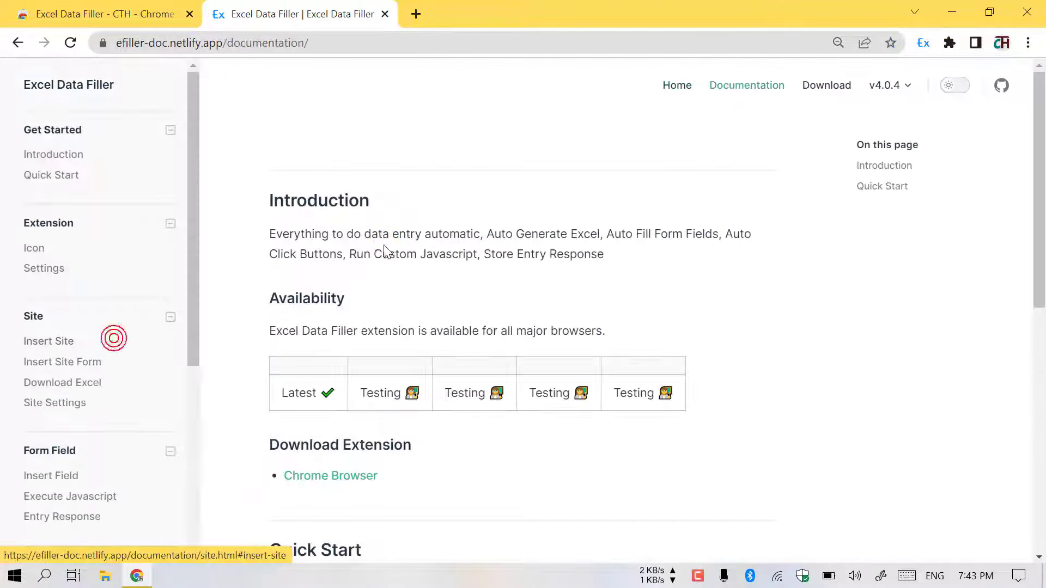
{"action": "scroll", "coordinate": [354, 226], "scroll_direction": "down", "scroll_amount": 6}
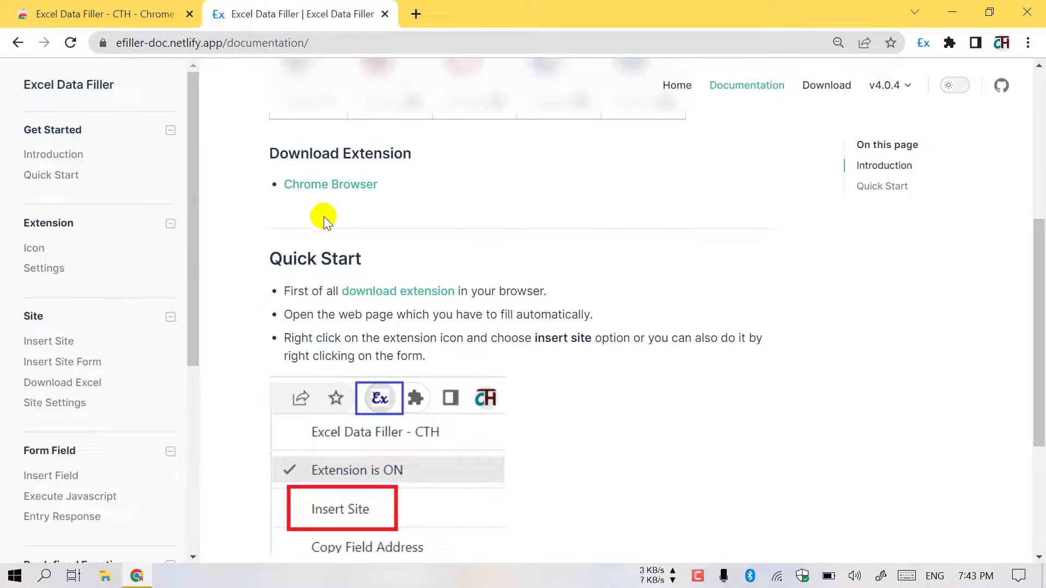
{"action": "scroll", "coordinate": [406, 215], "scroll_direction": "down", "scroll_amount": 1}
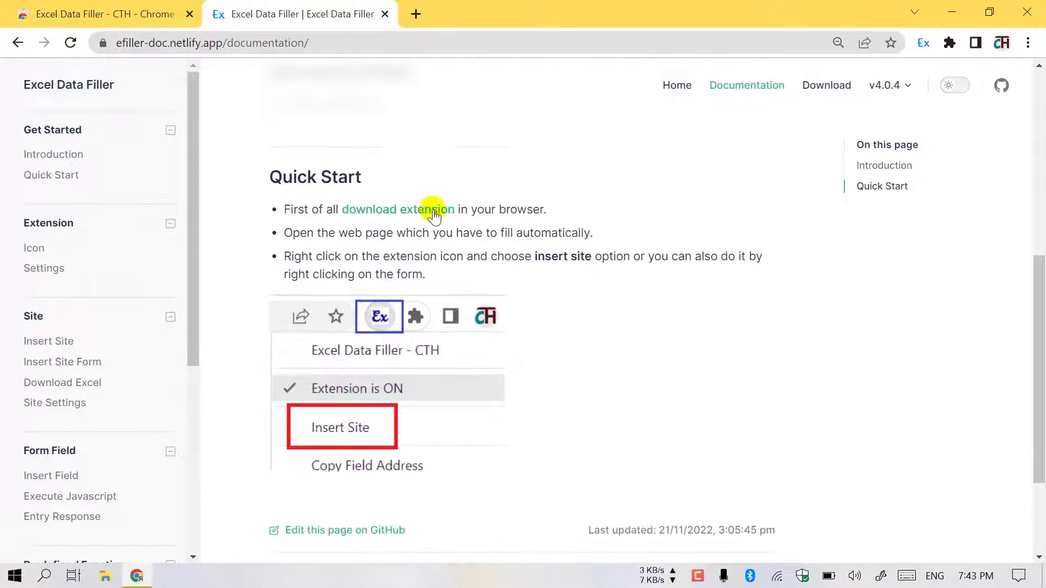
{"action": "left_click_drag", "start_coordinate": [320, 229], "coordinate": [525, 229]}
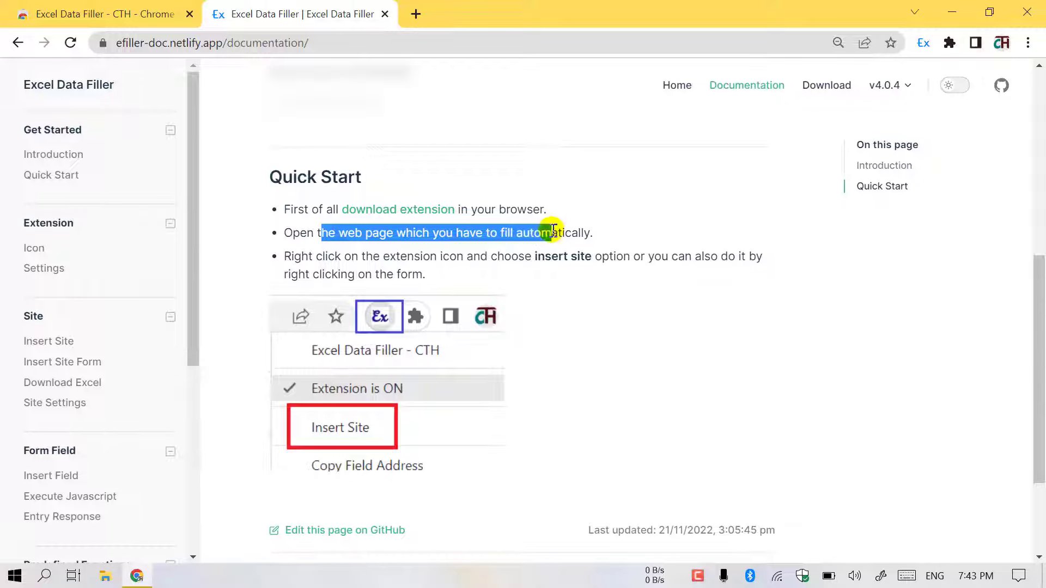
{"action": "scroll", "coordinate": [366, 267], "scroll_direction": "down", "scroll_amount": 1}
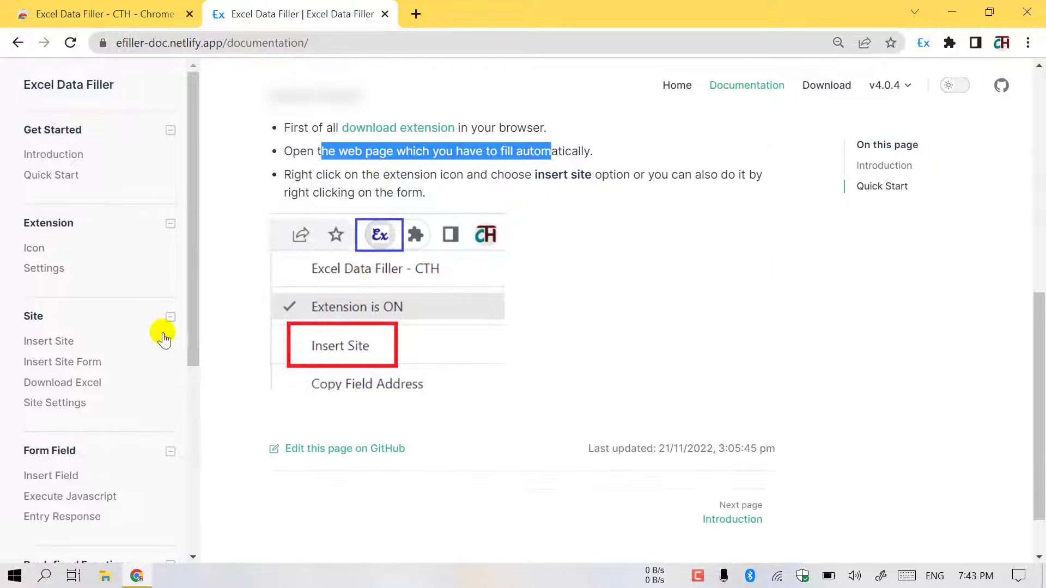
{"action": "scroll", "coordinate": [141, 349], "scroll_direction": "down", "scroll_amount": 3}
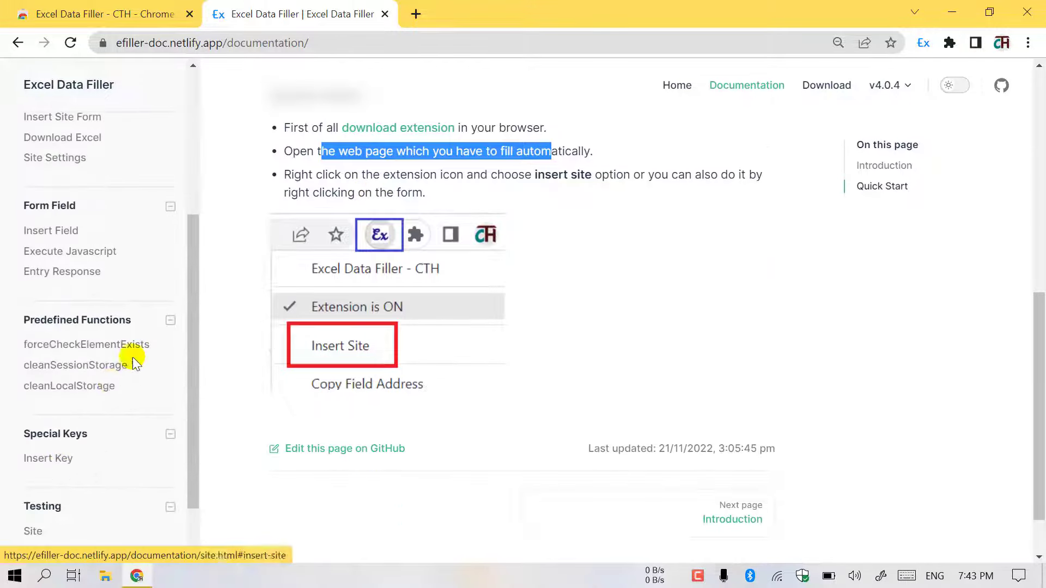
{"action": "left_click", "coordinate": [32, 532]}
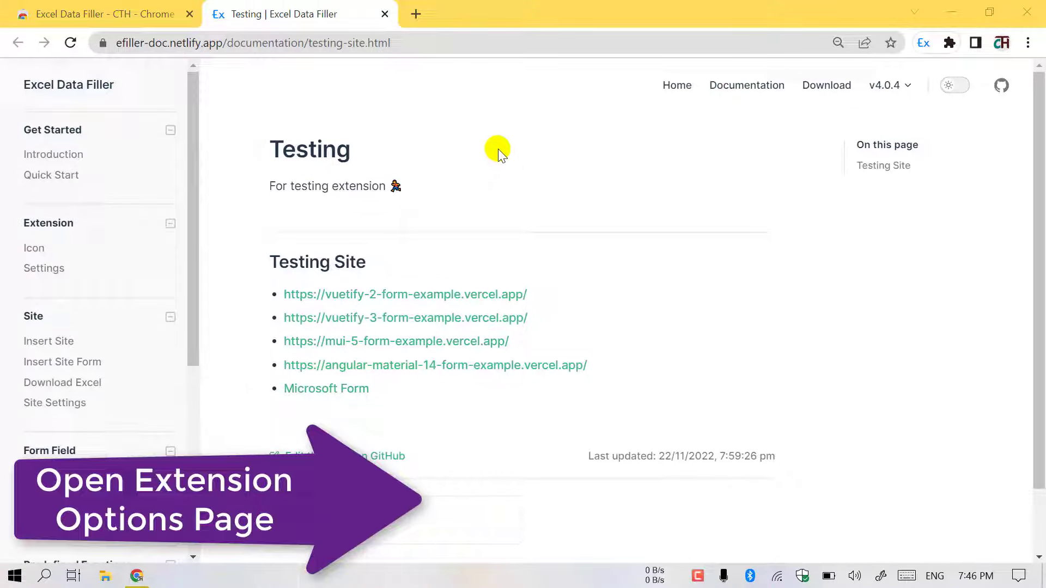
- Sign in to the extension with Google and save Extension Settings with the extension switched ON
{"action": "left_click", "coordinate": [927, 38]}
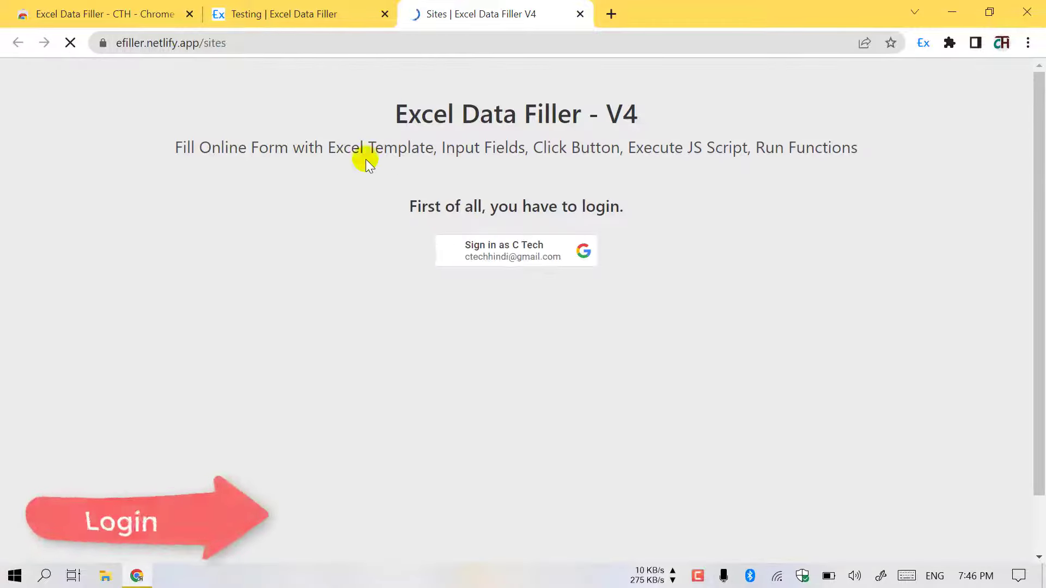
{"action": "left_click", "coordinate": [496, 256]}
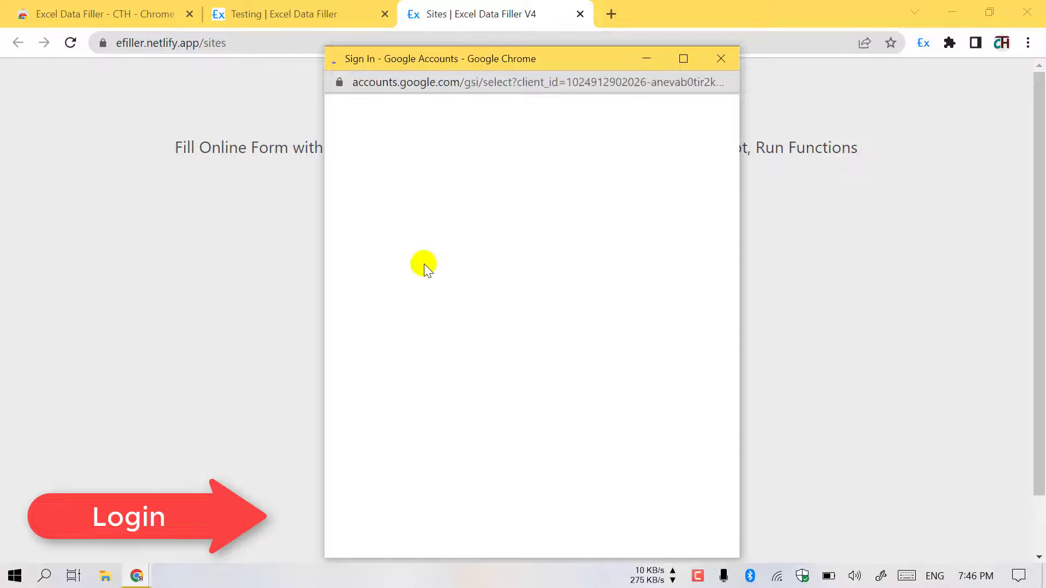
{"action": "left_click", "coordinate": [432, 250]}
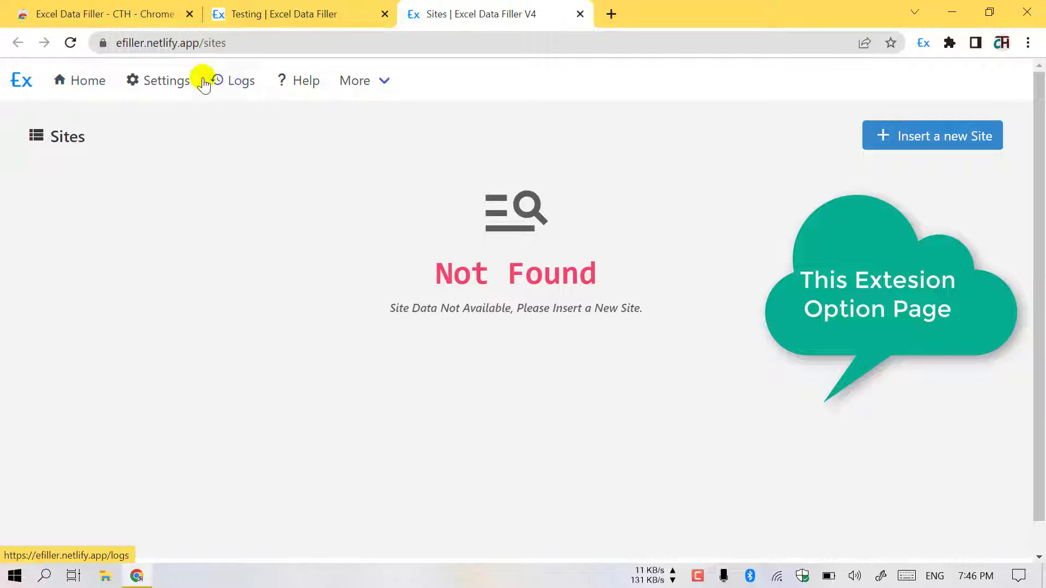
{"action": "left_click", "coordinate": [156, 80]}
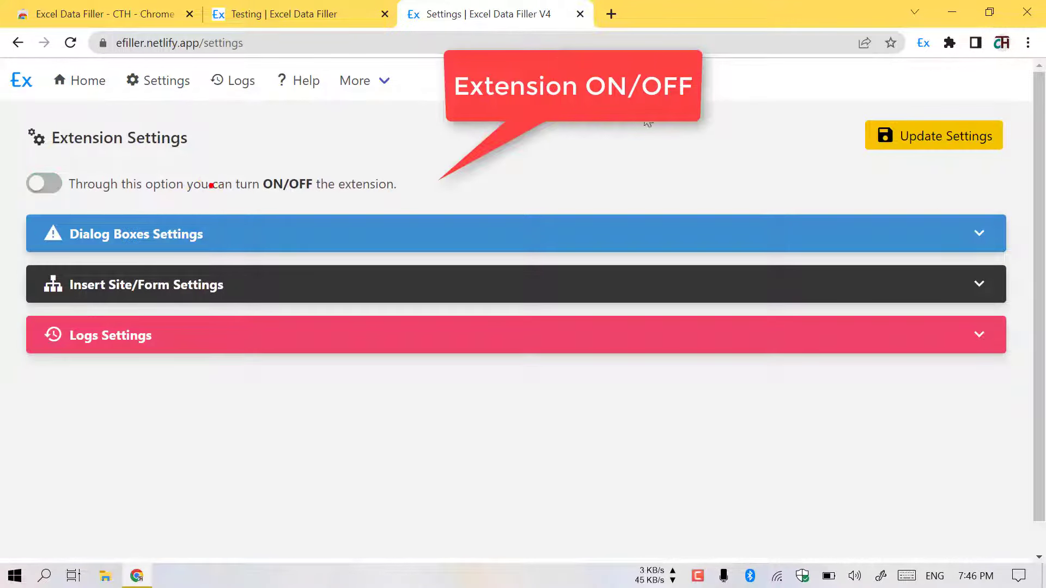
{"action": "left_click", "coordinate": [939, 138]}
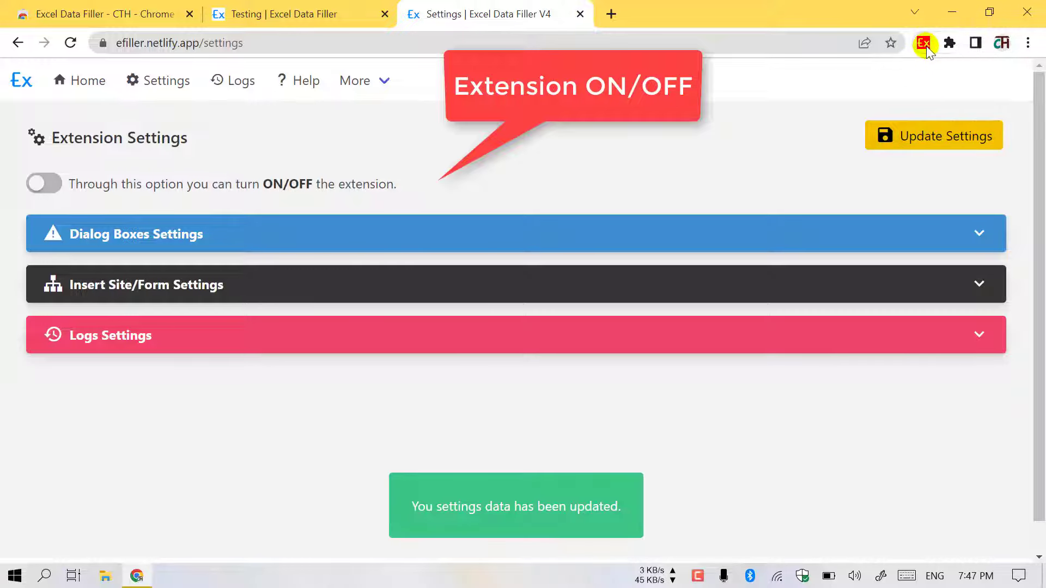
{"action": "left_click", "coordinate": [924, 138]}
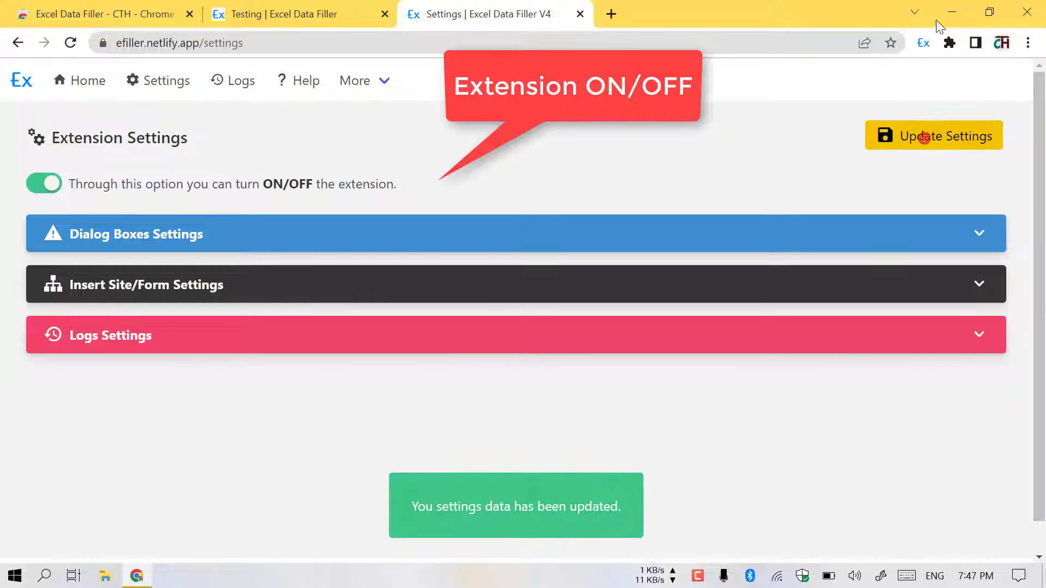
- Read the Icon docs on ON versus red OFF status, then return to the extension's Sites page
{"action": "left_click", "coordinate": [297, 12]}
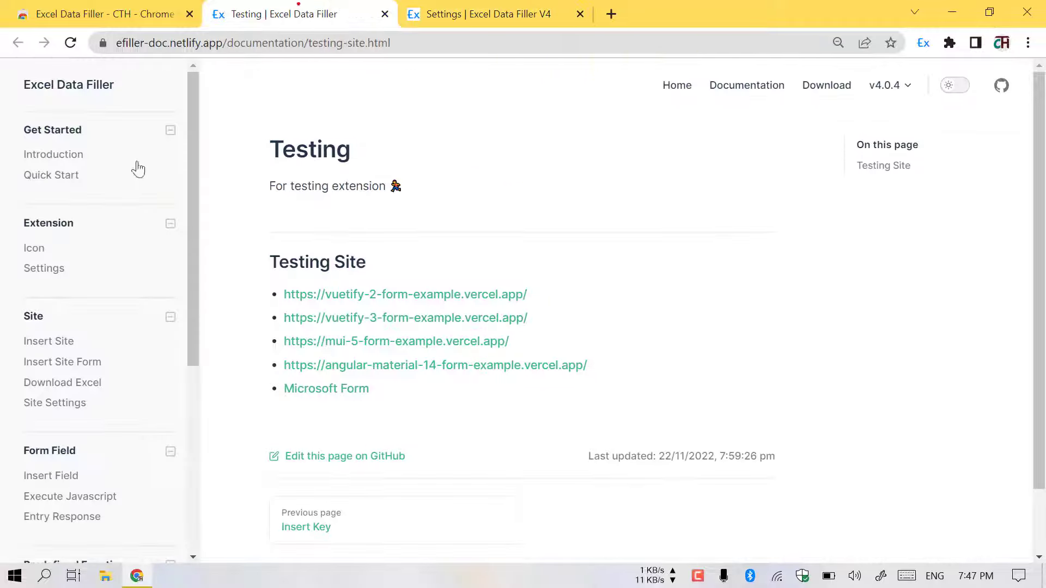
{"action": "left_click", "coordinate": [35, 250]}
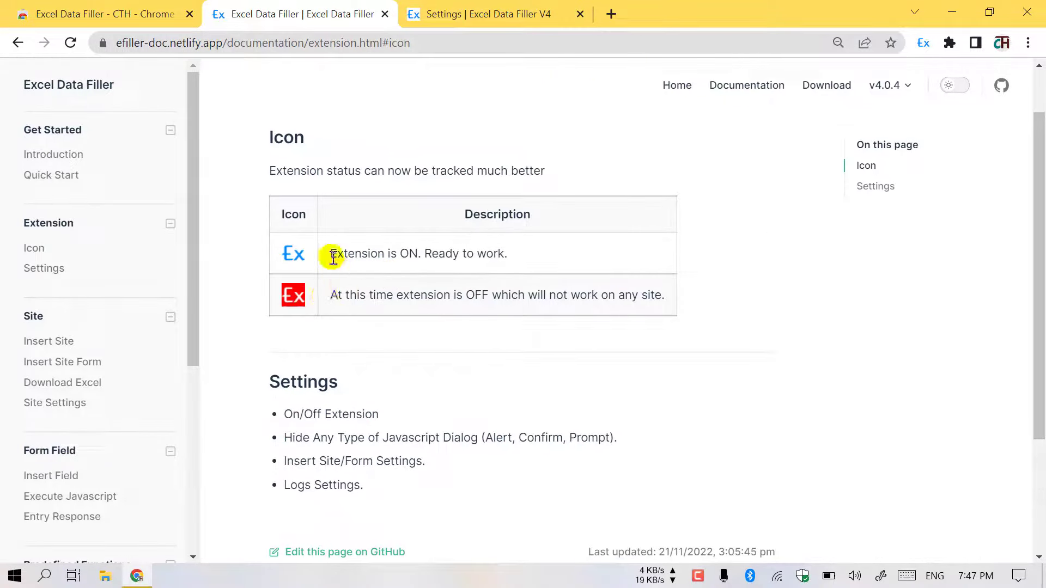
{"action": "left_click_drag", "start_coordinate": [331, 256], "coordinate": [508, 256]}
{"action": "left_click_drag", "start_coordinate": [444, 295], "coordinate": [483, 294]}
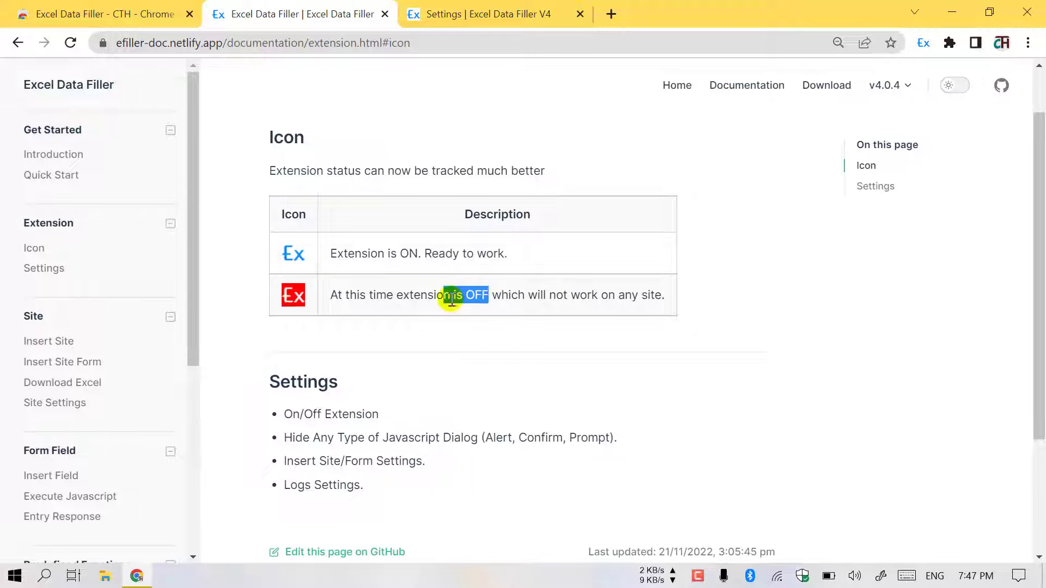
{"action": "scroll", "coordinate": [444, 320], "scroll_direction": "down", "scroll_amount": 3}
{"action": "scroll", "coordinate": [465, 230], "scroll_direction": "up", "scroll_amount": 4}
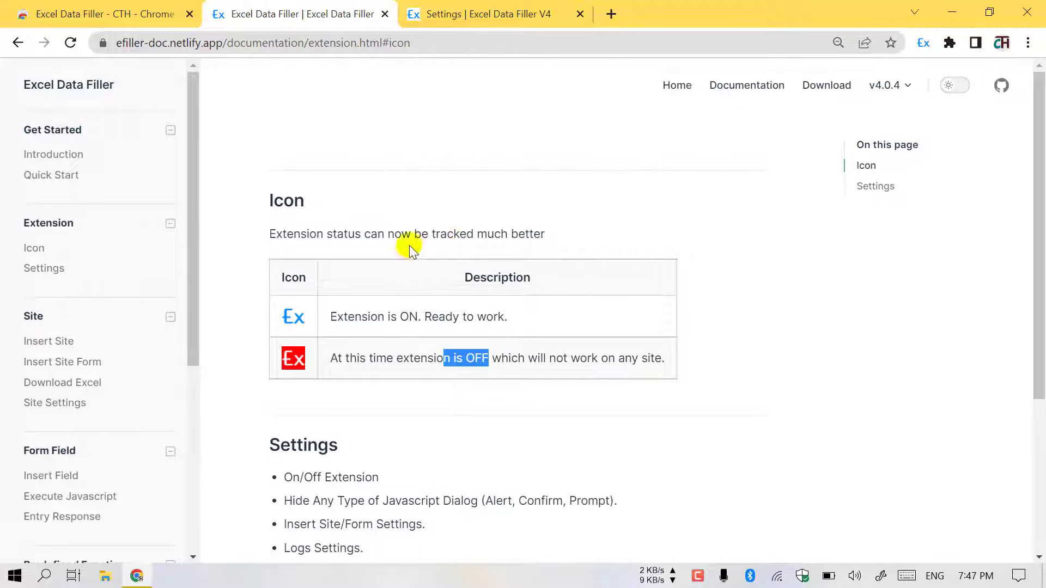
{"action": "left_click", "coordinate": [545, 12]}
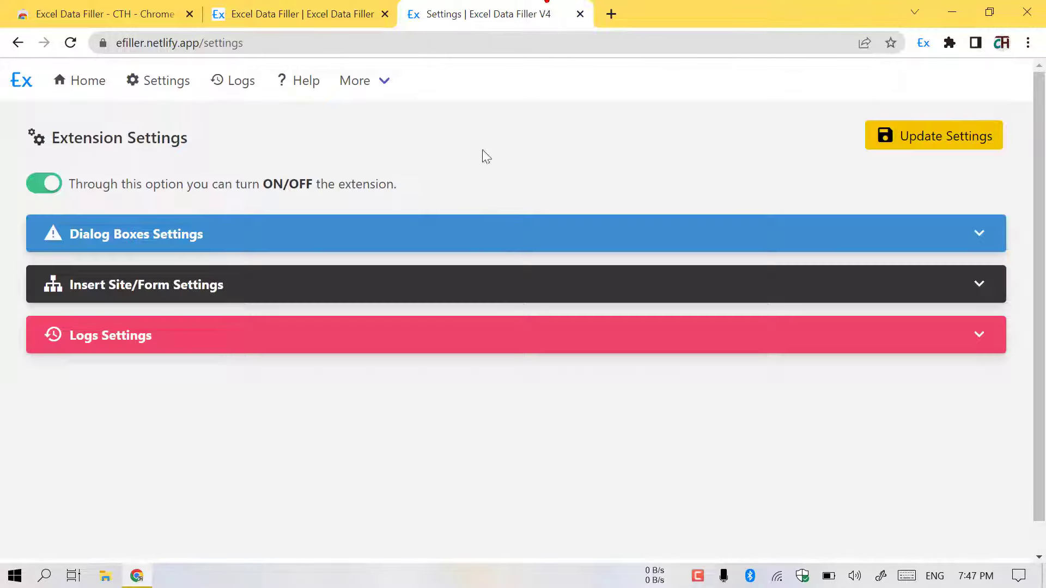
{"action": "left_click", "coordinate": [80, 83]}
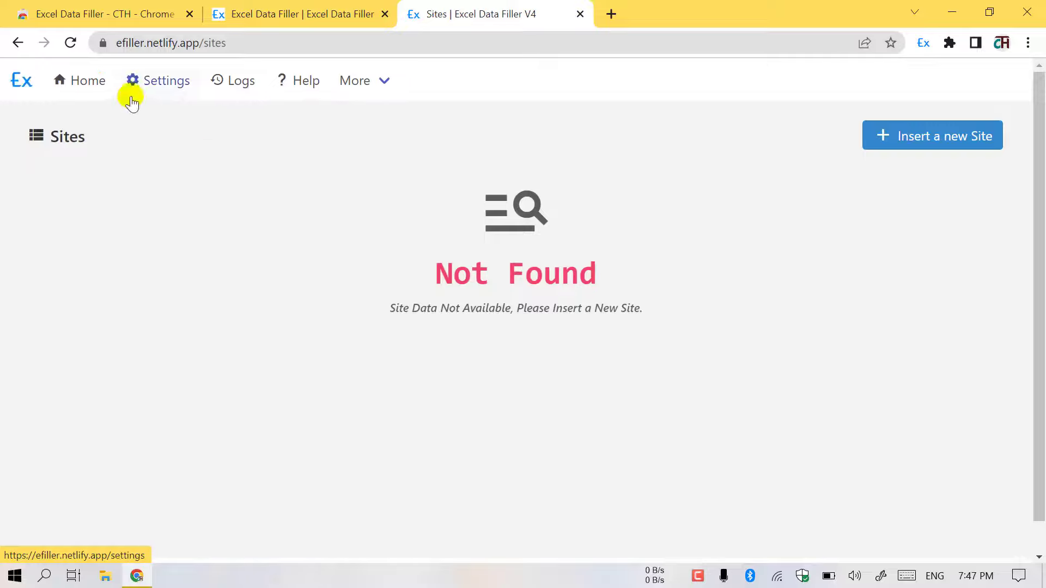
- Open the formfiller Example 1 test form in a new tab from the address-bar suggestion
{"action": "left_click", "coordinate": [611, 13]}
{"action": "type", "text": "for"}
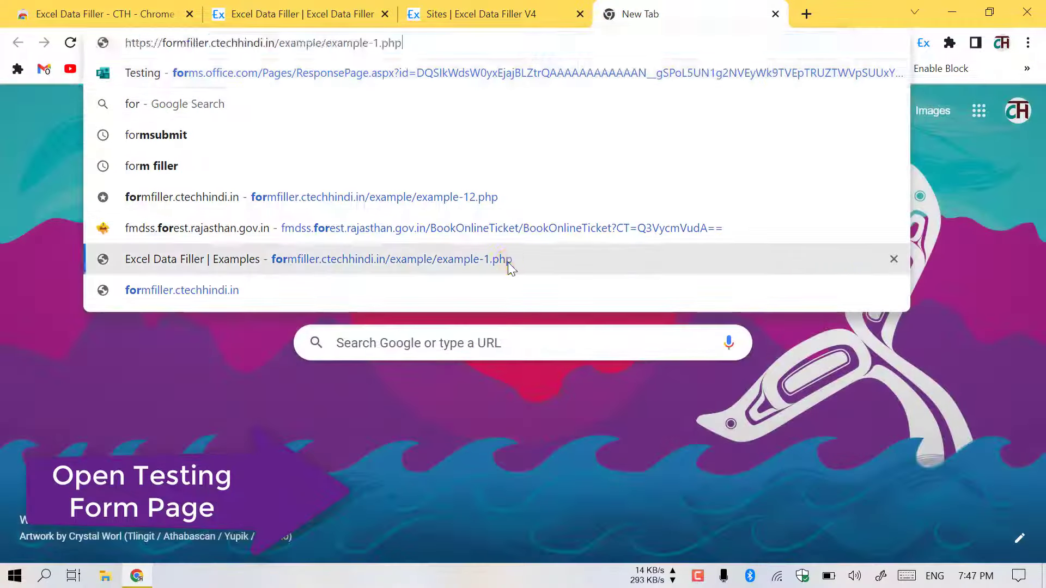
{"action": "left_click", "coordinate": [509, 260]}
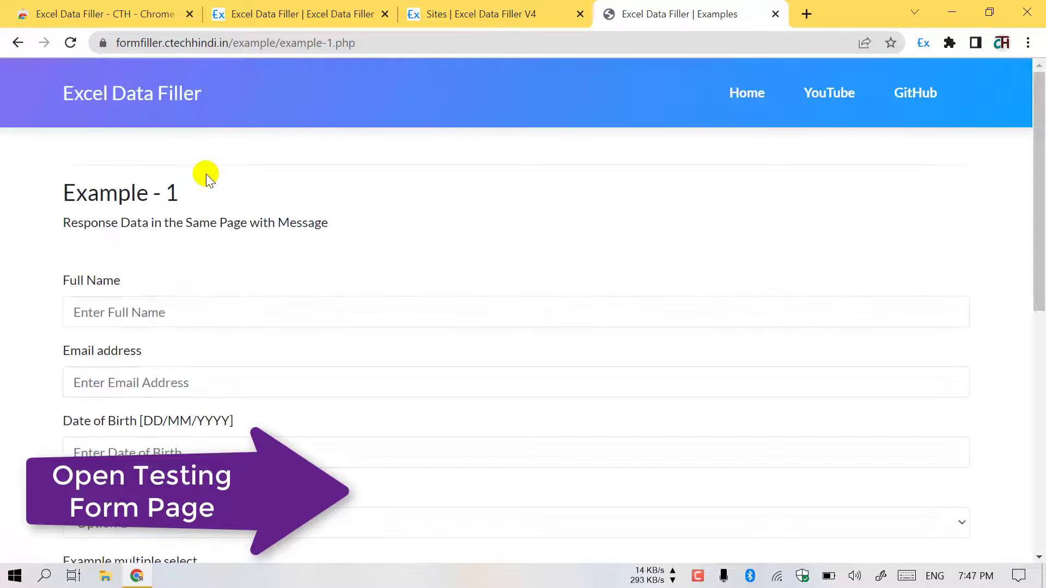
{"action": "scroll", "coordinate": [145, 210], "scroll_direction": "down", "scroll_amount": 9}
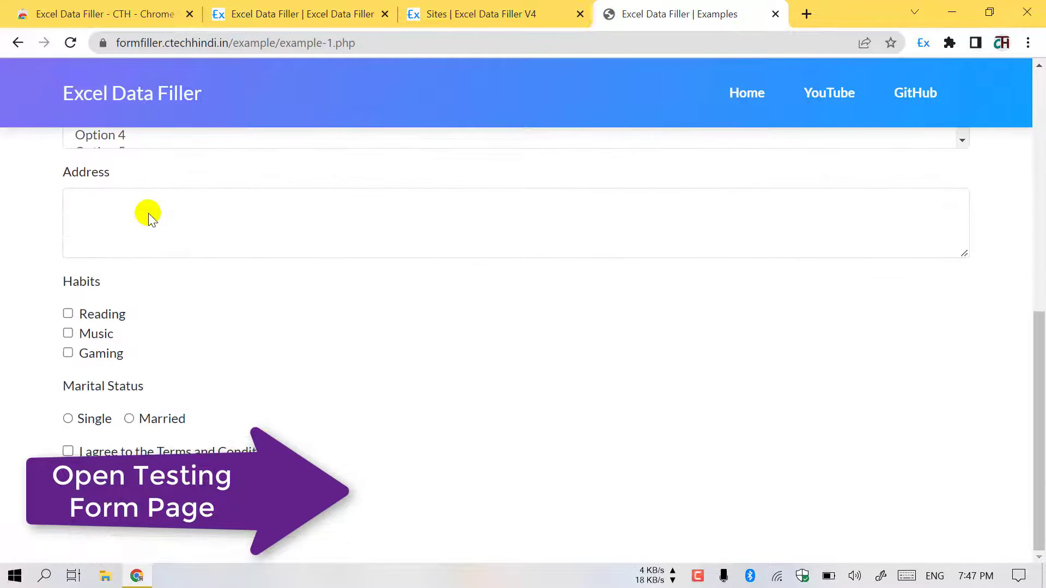
{"action": "scroll", "coordinate": [148, 215], "scroll_direction": "up", "scroll_amount": 7}
{"action": "scroll", "coordinate": [149, 215], "scroll_direction": "up", "scroll_amount": 2}
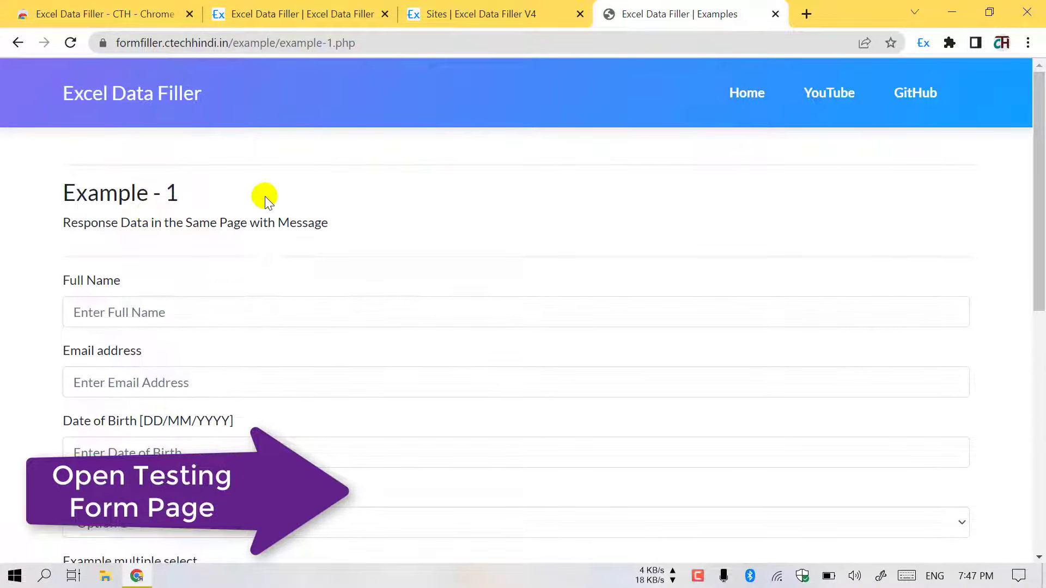
- Browse the Examples page and return to Example 1's Full Name field
{"action": "left_click", "coordinate": [745, 94]}
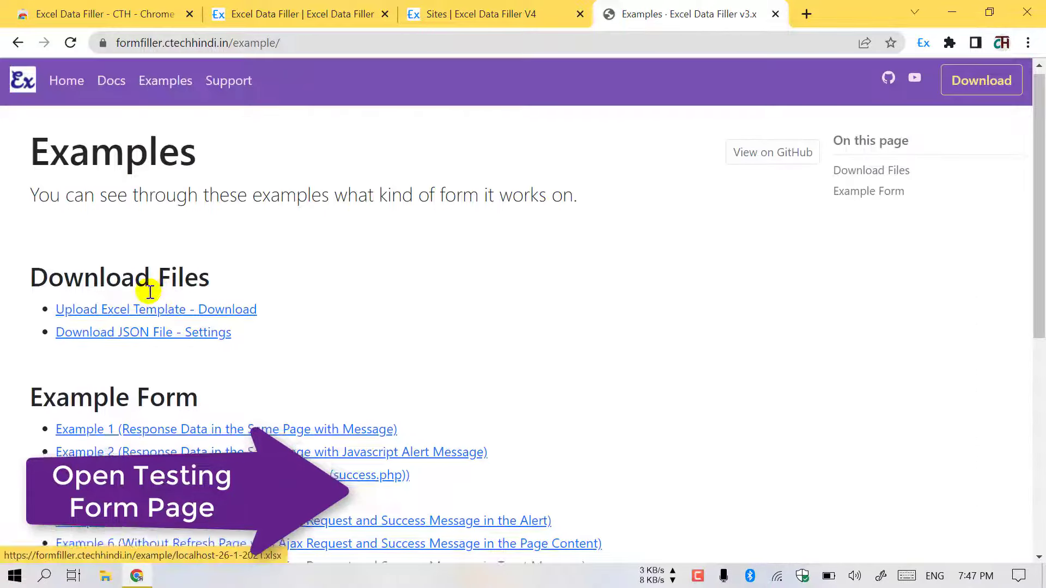
{"action": "scroll", "coordinate": [145, 289], "scroll_direction": "down", "scroll_amount": 7}
{"action": "scroll", "coordinate": [161, 322], "scroll_direction": "up", "scroll_amount": 4}
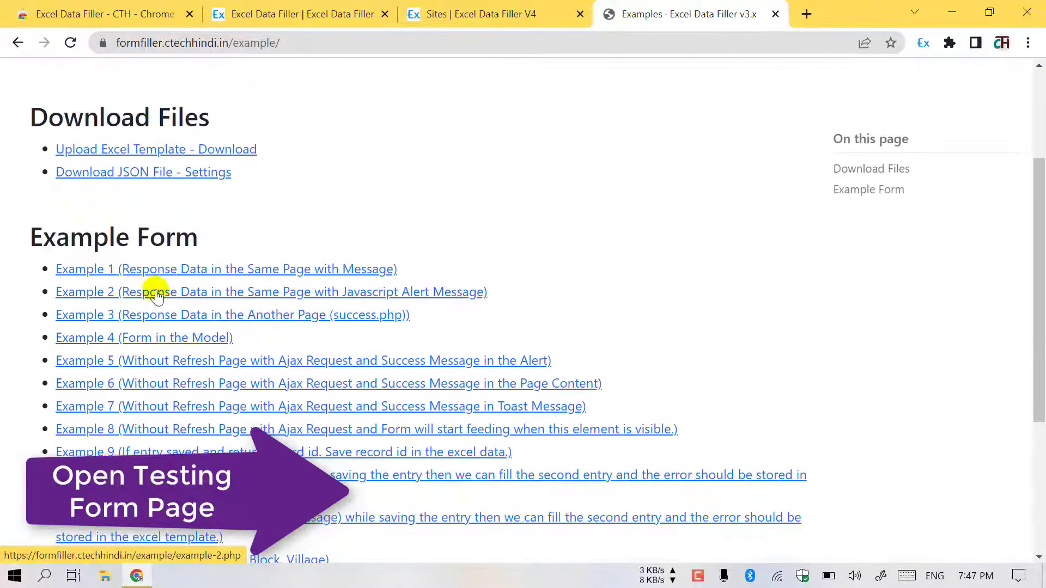
{"action": "scroll", "coordinate": [211, 240], "scroll_direction": "down", "scroll_amount": 1}
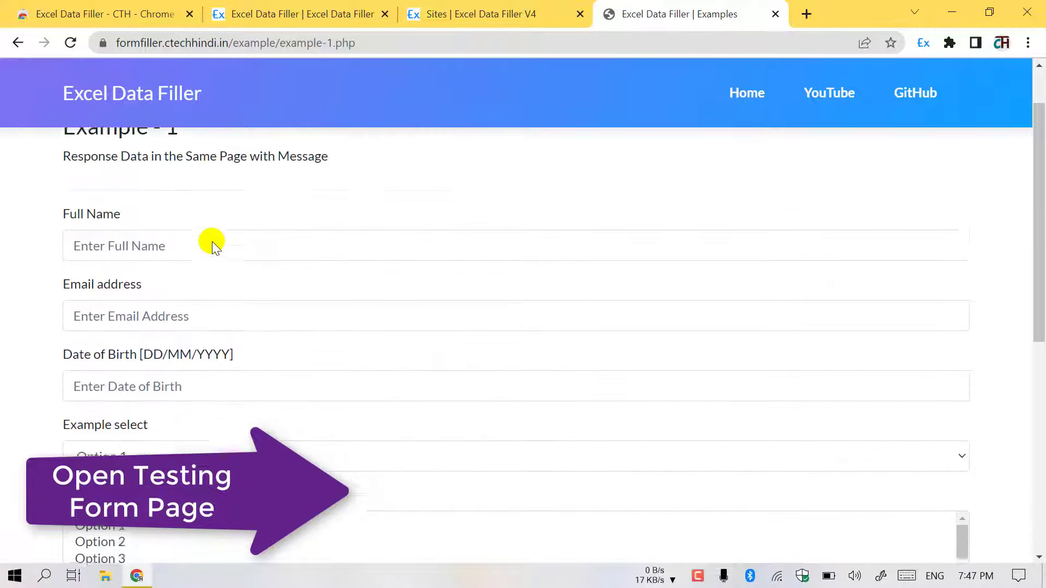
{"action": "left_click", "coordinate": [171, 229]}
{"action": "scroll", "coordinate": [113, 361], "scroll_direction": "down", "scroll_amount": 7}
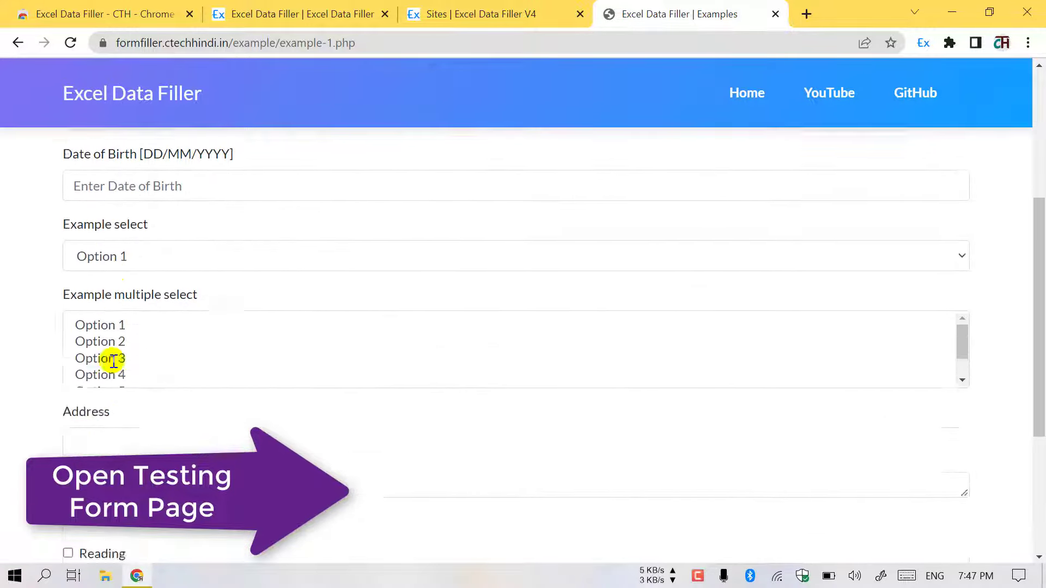
- Insert the Example 1 page as a site from the Ex icon's menu and view its 11 fields
{"action": "right_click", "coordinate": [598, 349]}
{"action": "mouse_move", "coordinate": [703, 287]}
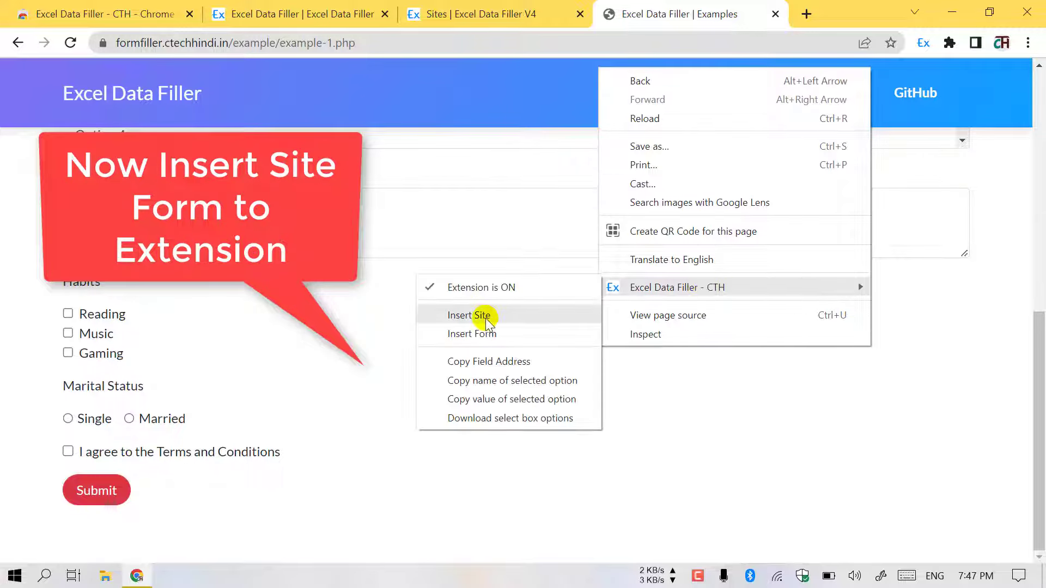
{"action": "left_click", "coordinate": [924, 42]}
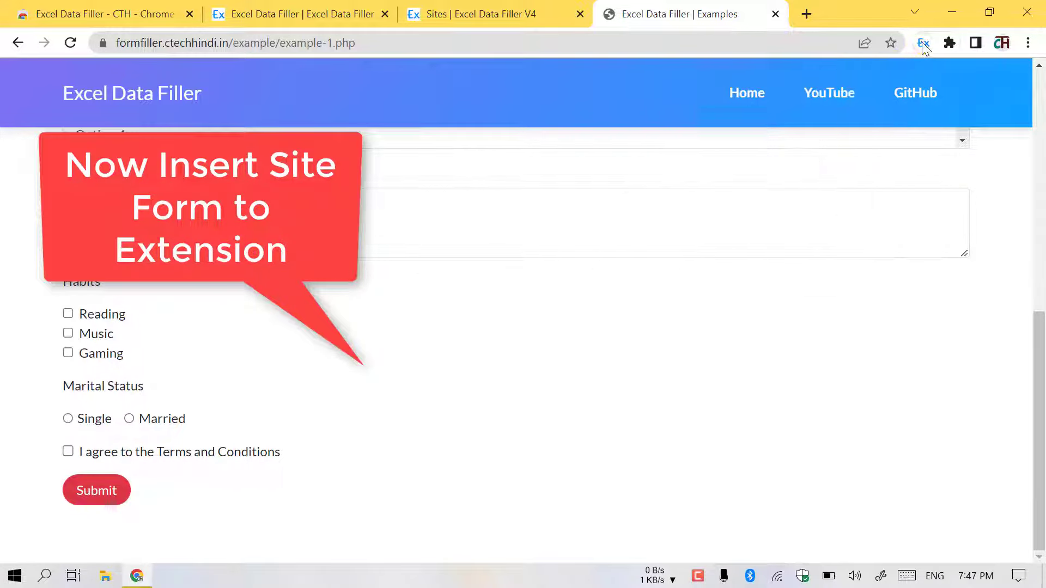
{"action": "right_click", "coordinate": [924, 43]}
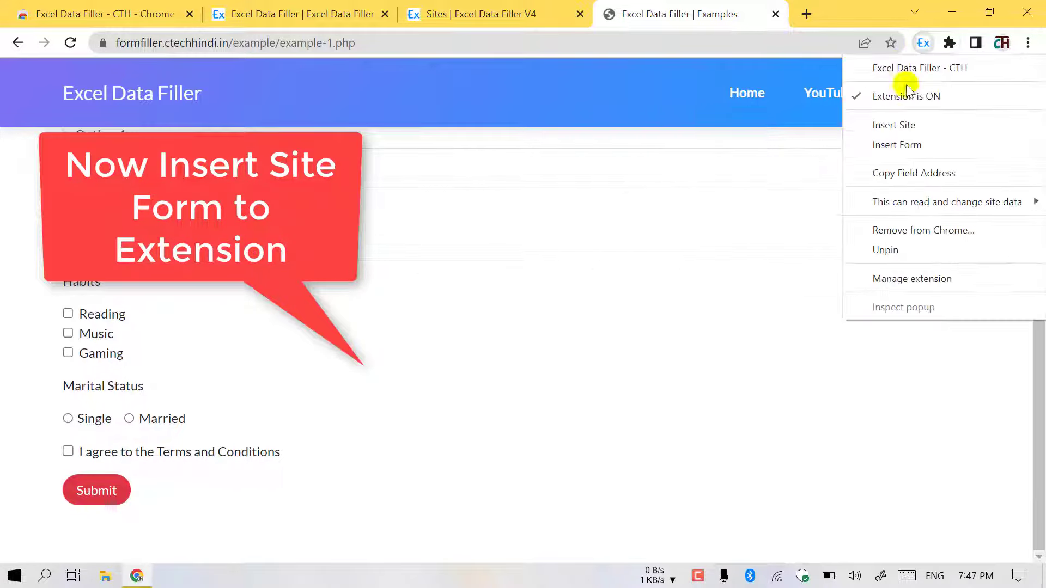
{"action": "left_click", "coordinate": [895, 124]}
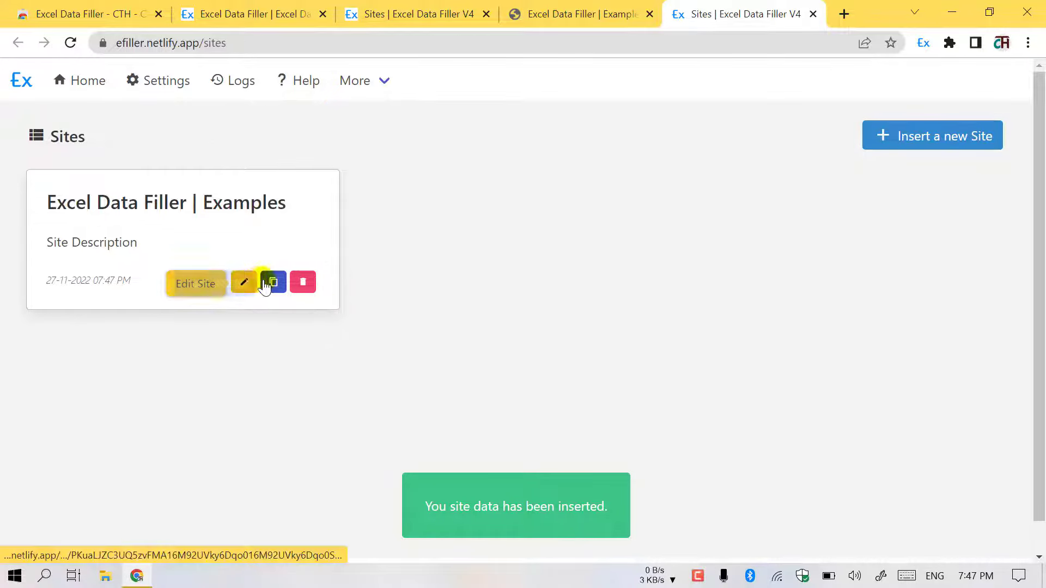
{"action": "left_click", "coordinate": [247, 283]}
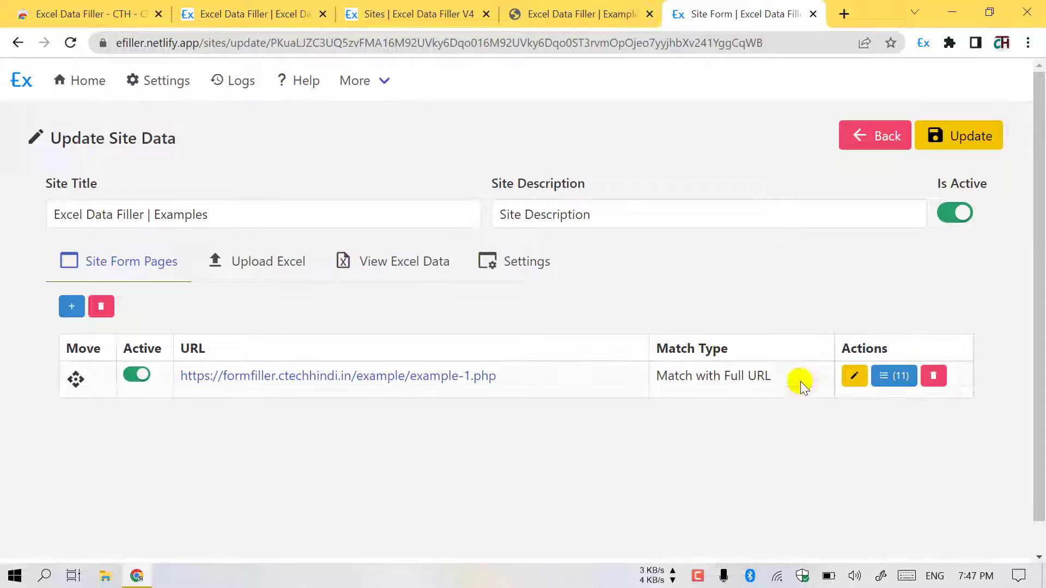
{"action": "left_click", "coordinate": [907, 376]}
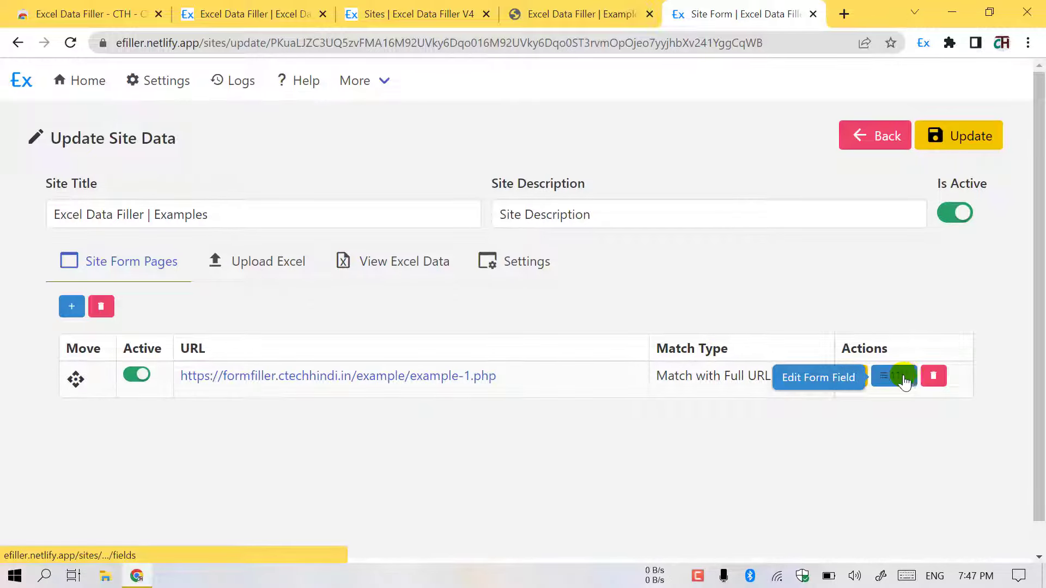
- Download the site's Excel template from the Upload Excel section and open it in Excel
{"action": "scroll", "coordinate": [432, 310], "scroll_direction": "down", "scroll_amount": 3}
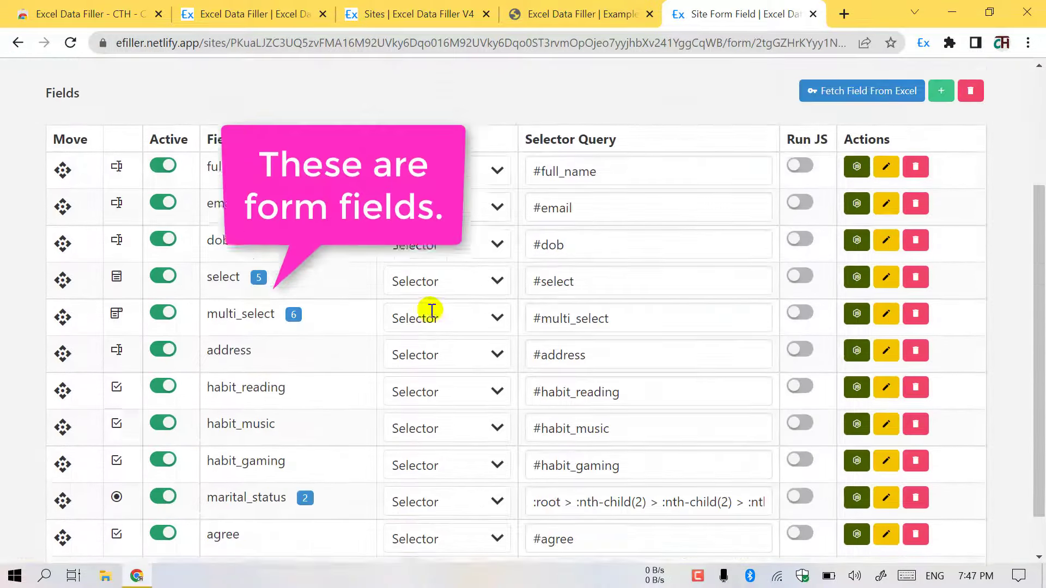
{"action": "scroll", "coordinate": [427, 304], "scroll_direction": "down", "scroll_amount": 1}
{"action": "scroll", "coordinate": [572, 372], "scroll_direction": "up", "scroll_amount": 3}
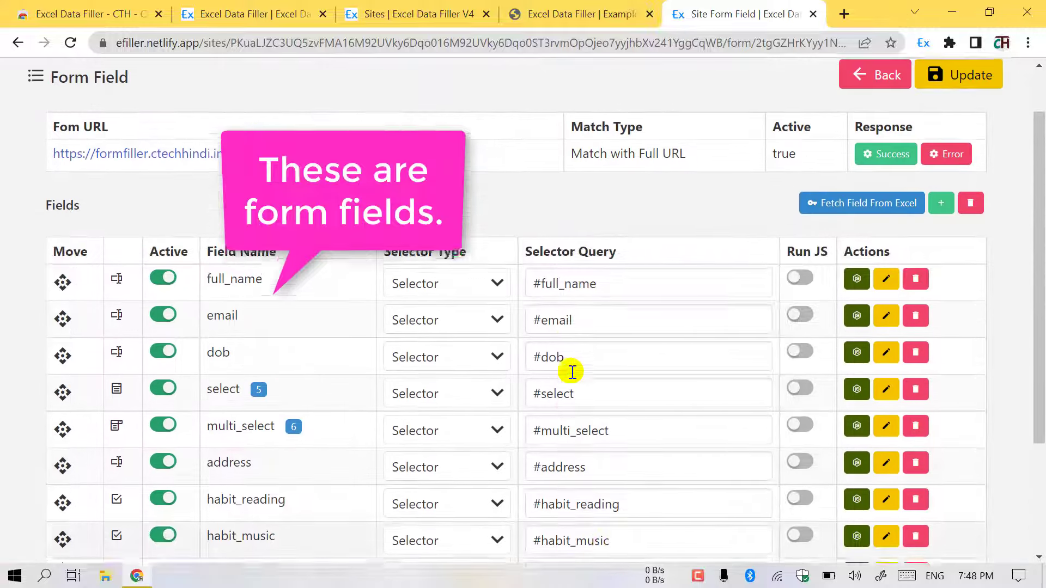
{"action": "scroll", "coordinate": [569, 369], "scroll_direction": "up", "scroll_amount": 1}
{"action": "left_click", "coordinate": [869, 145]}
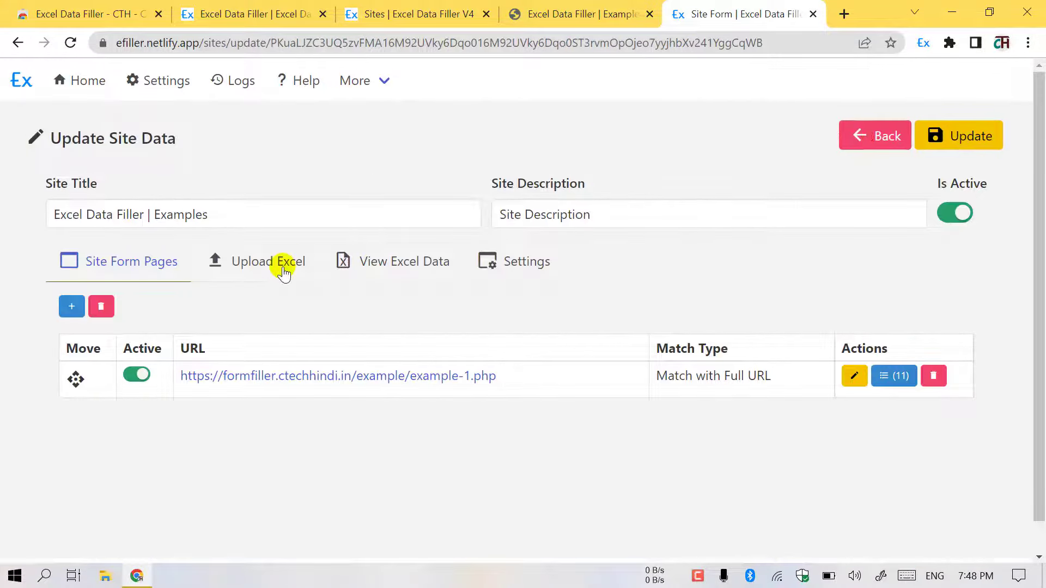
{"action": "left_click", "coordinate": [283, 267]}
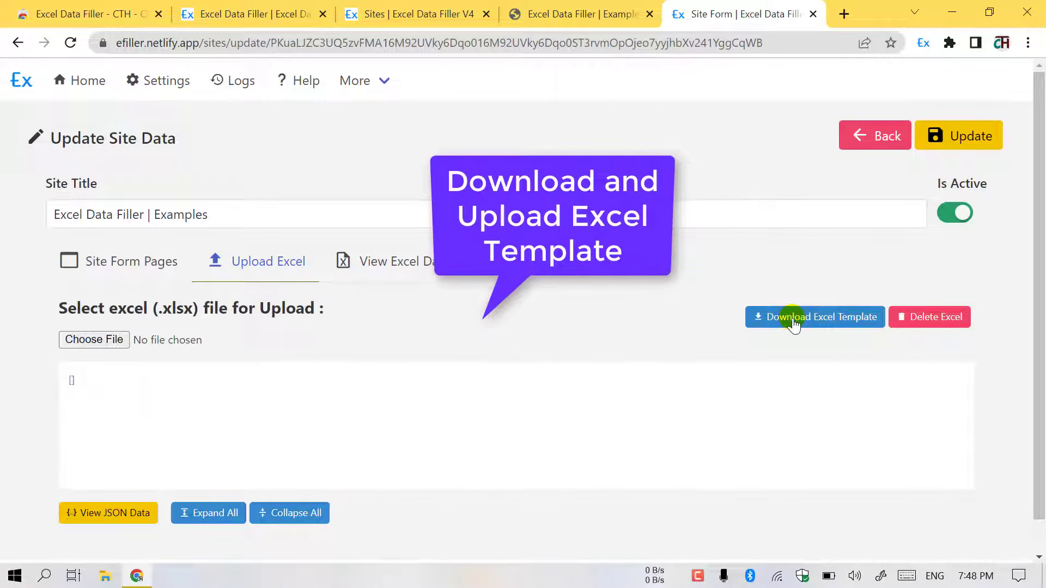
{"action": "left_click", "coordinate": [793, 320]}
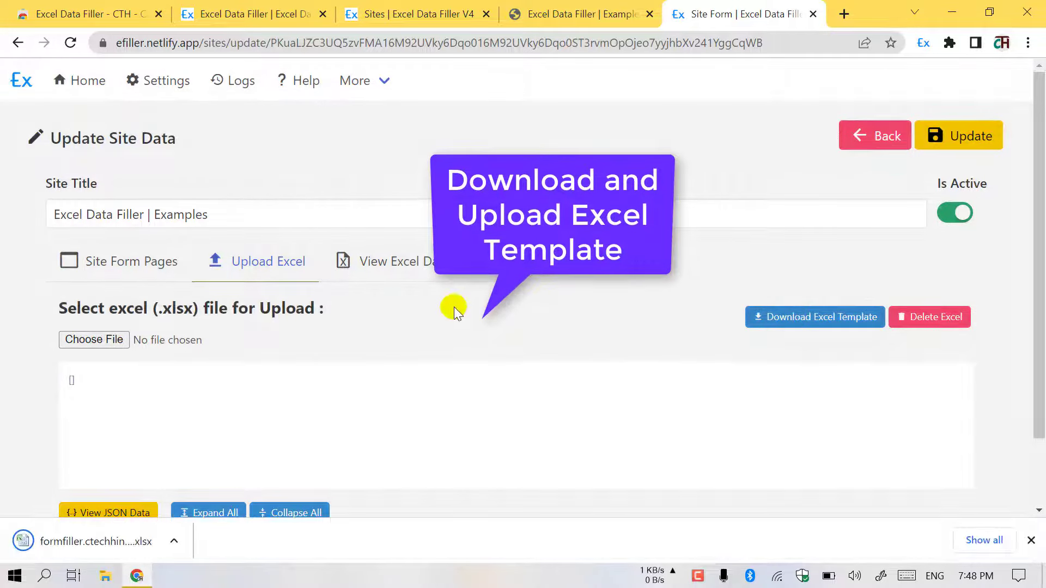
{"action": "left_click", "coordinate": [112, 543]}
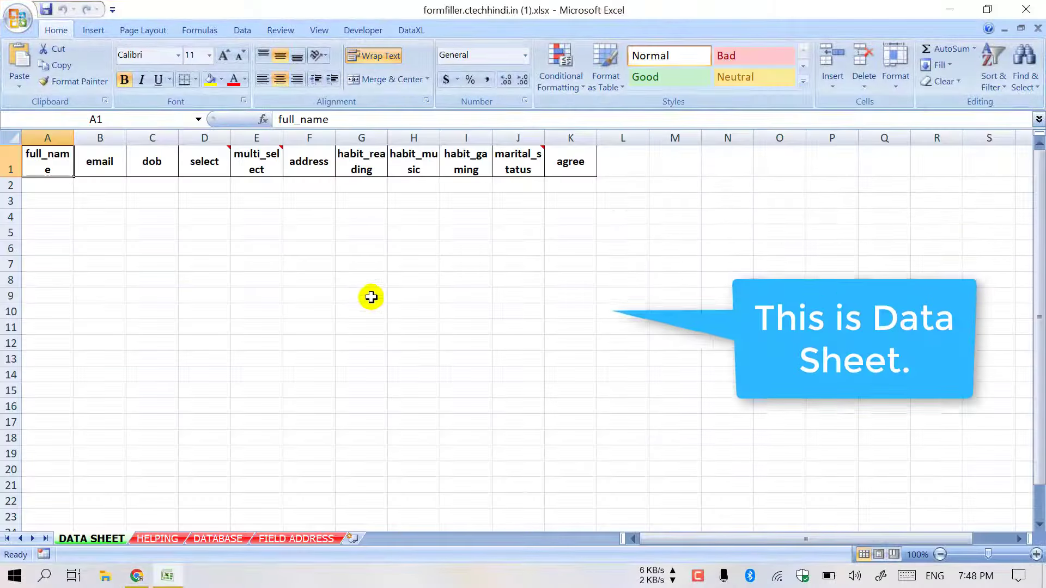
- Inspect the DATA SHEET's empty rows under the full_name to agree headers
{"action": "left_click", "coordinate": [371, 297]}
{"action": "left_click", "coordinate": [59, 185]}
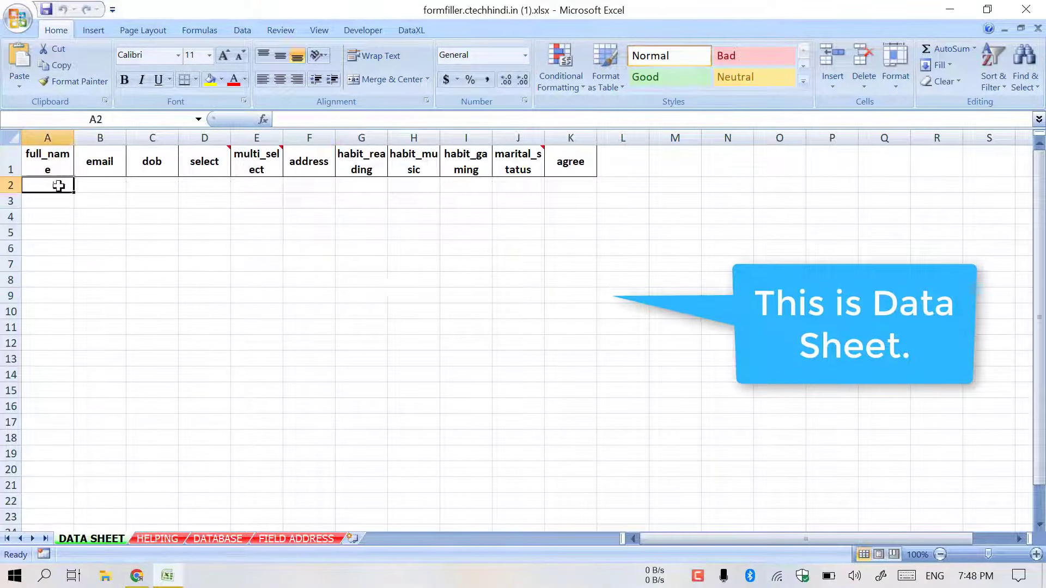
{"action": "left_click_drag", "start_coordinate": [59, 186], "coordinate": [561, 334]}
{"action": "left_click", "coordinate": [185, 231]}
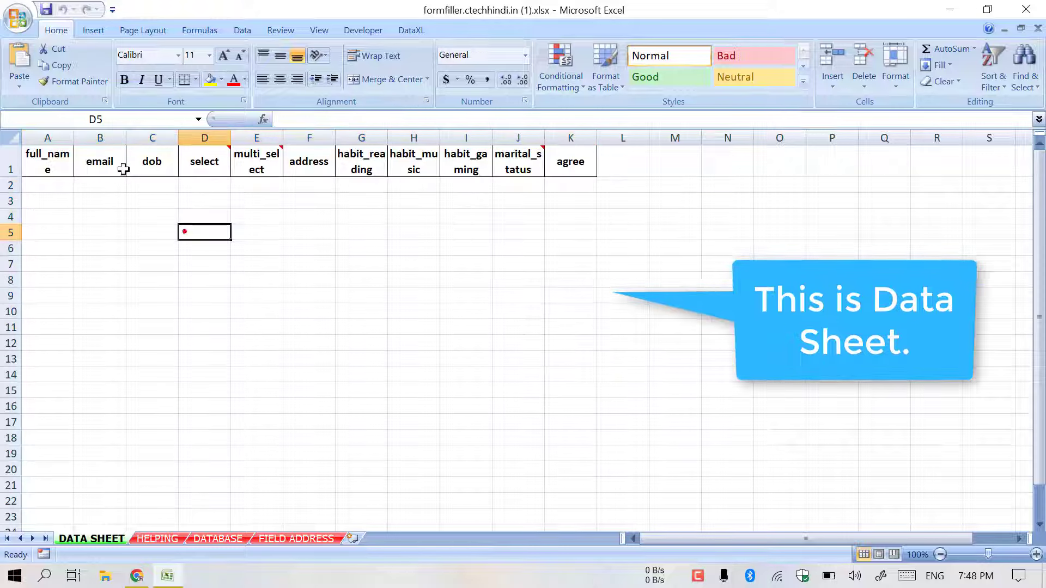
{"action": "mouse_move", "coordinate": [243, 162]}
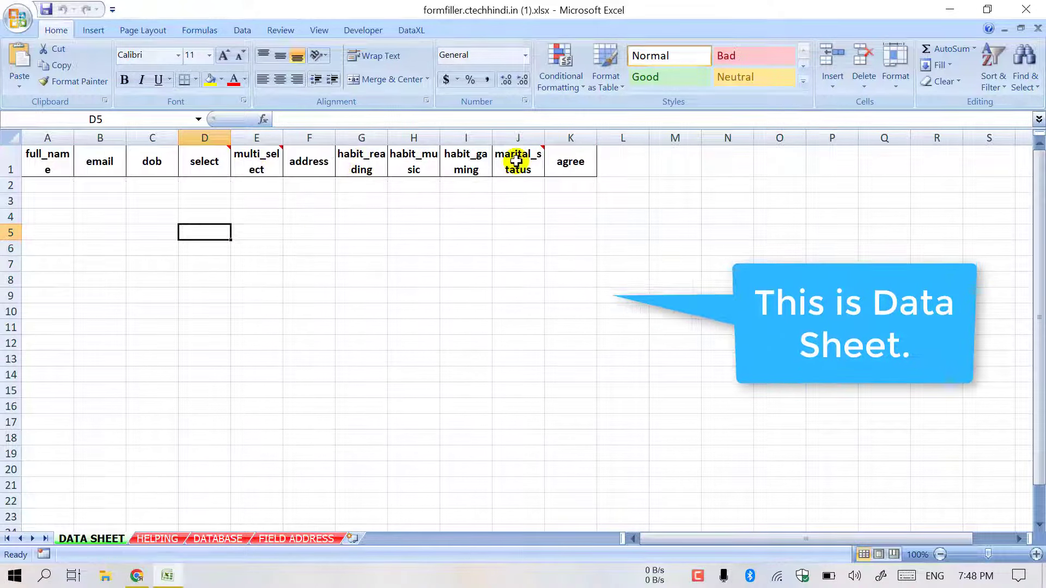
{"action": "mouse_move", "coordinate": [516, 160]}
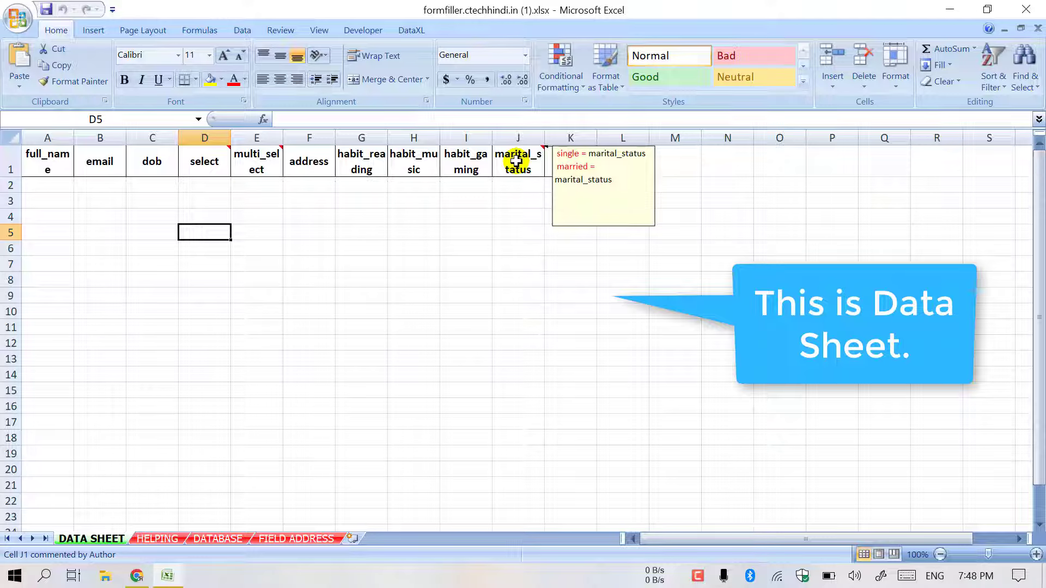
- Review the HELPING sheet's field names, select options and Header Default Value note
{"action": "left_click", "coordinate": [164, 539]}
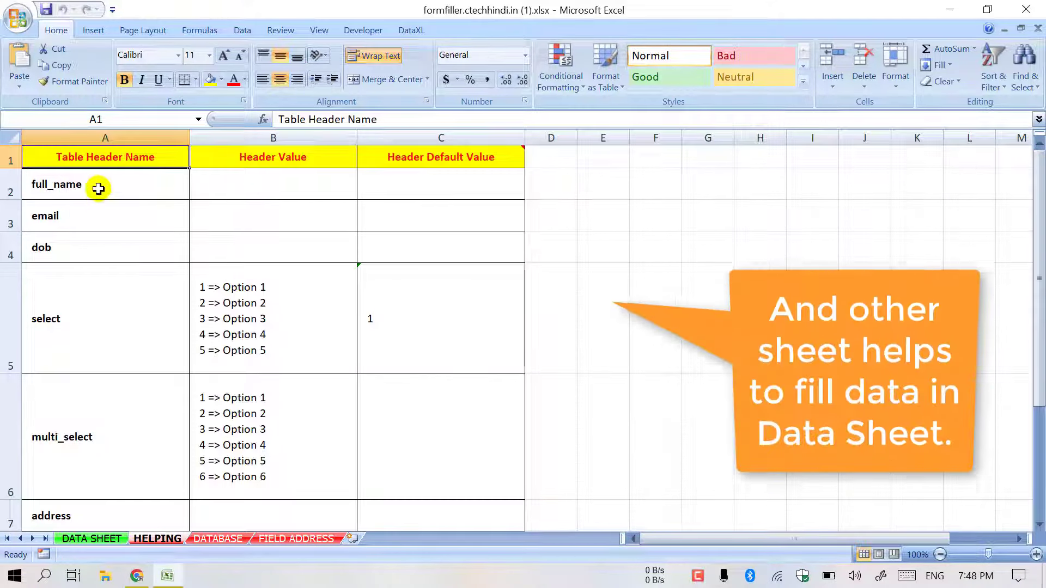
{"action": "left_click_drag", "start_coordinate": [96, 189], "coordinate": [98, 368]}
{"action": "scroll", "coordinate": [98, 367], "scroll_direction": "down", "scroll_amount": 3}
{"action": "scroll", "coordinate": [99, 364], "scroll_direction": "up", "scroll_amount": 2}
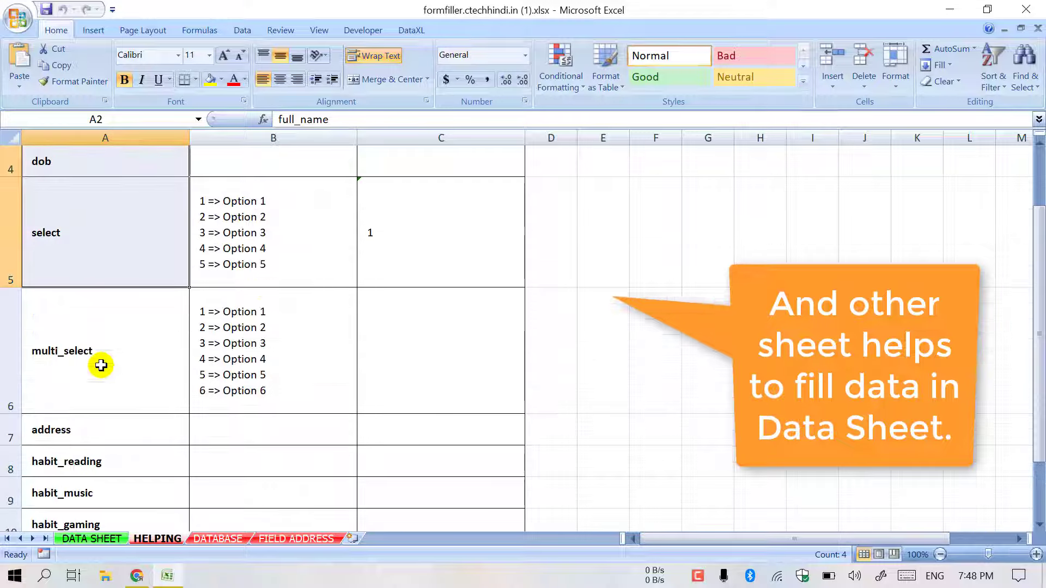
{"action": "left_click", "coordinate": [272, 233]}
{"action": "scroll", "coordinate": [289, 248], "scroll_direction": "up", "scroll_amount": 1}
{"action": "left_click", "coordinate": [449, 156]}
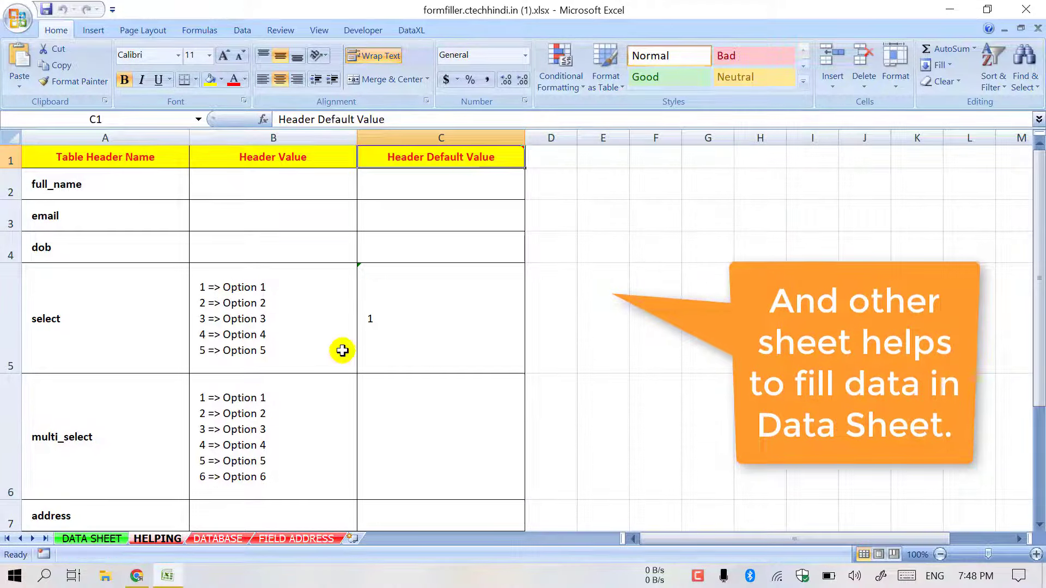
{"action": "scroll", "coordinate": [342, 351], "scroll_direction": "down", "scroll_amount": 2}
{"action": "scroll", "coordinate": [341, 351], "scroll_direction": "down", "scroll_amount": 1}
- Look over the DATABASE and FIELD ADDRESS sheets, then return to DATA SHEET cell A2
{"action": "left_click", "coordinate": [216, 539]}
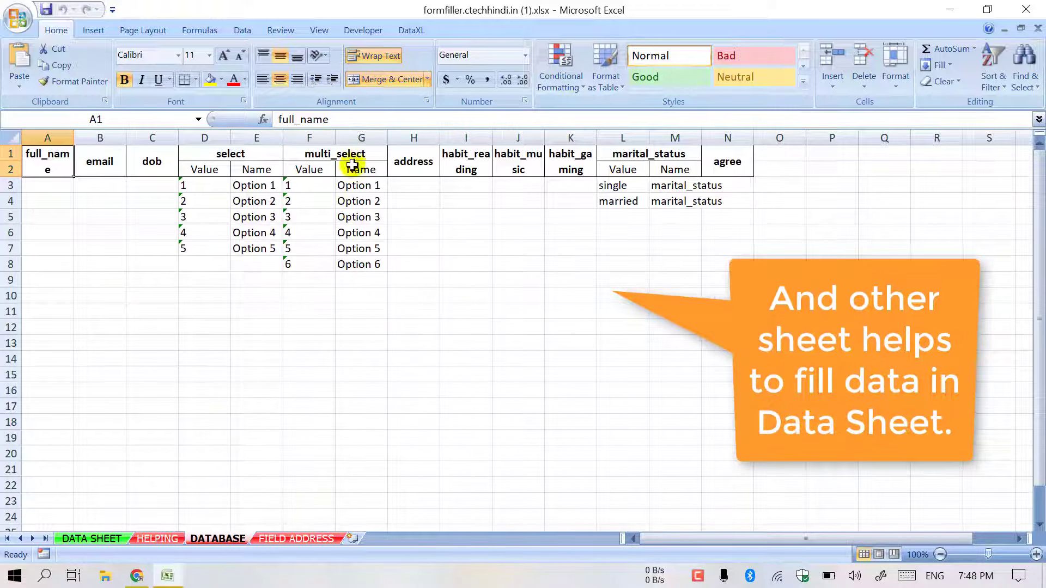
{"action": "left_click", "coordinate": [278, 538]}
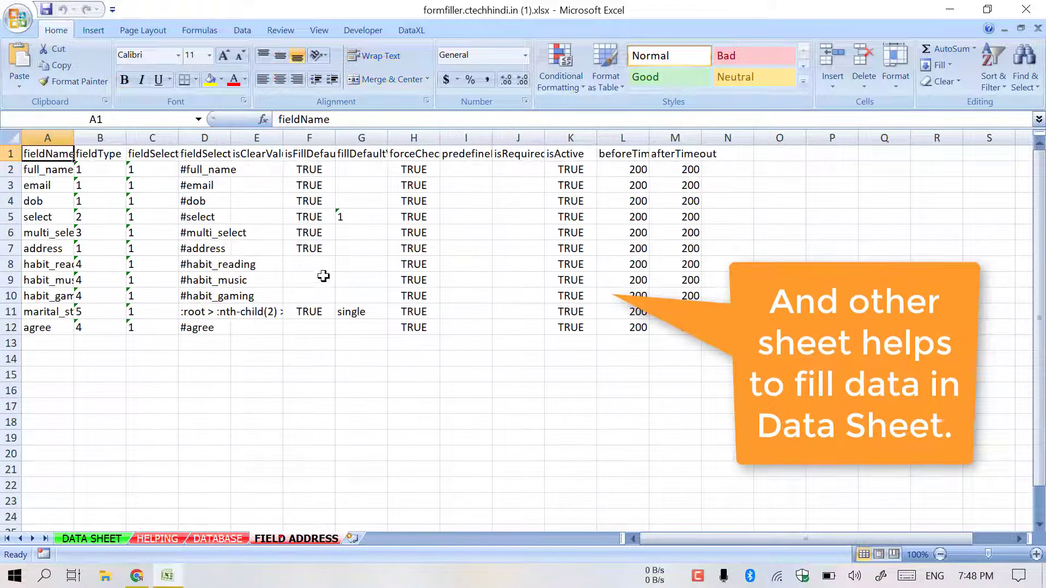
{"action": "left_click", "coordinate": [93, 540]}
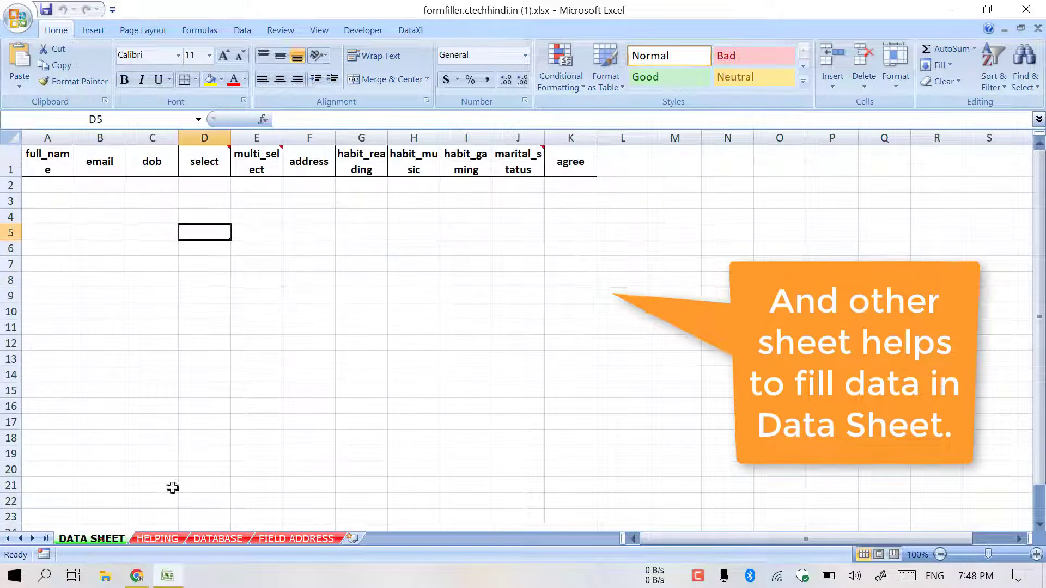
{"action": "left_click", "coordinate": [52, 186]}
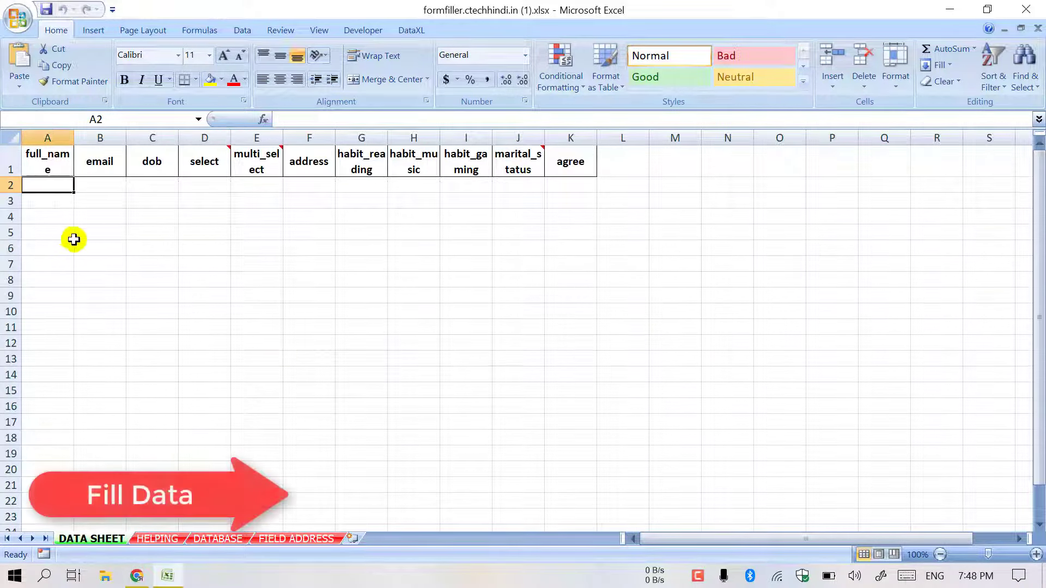
- Enter demo, a demo e-mail, 01/01/1999, 1, 1,2,4 and address in row 2
{"action": "key", "text": "Tab"}
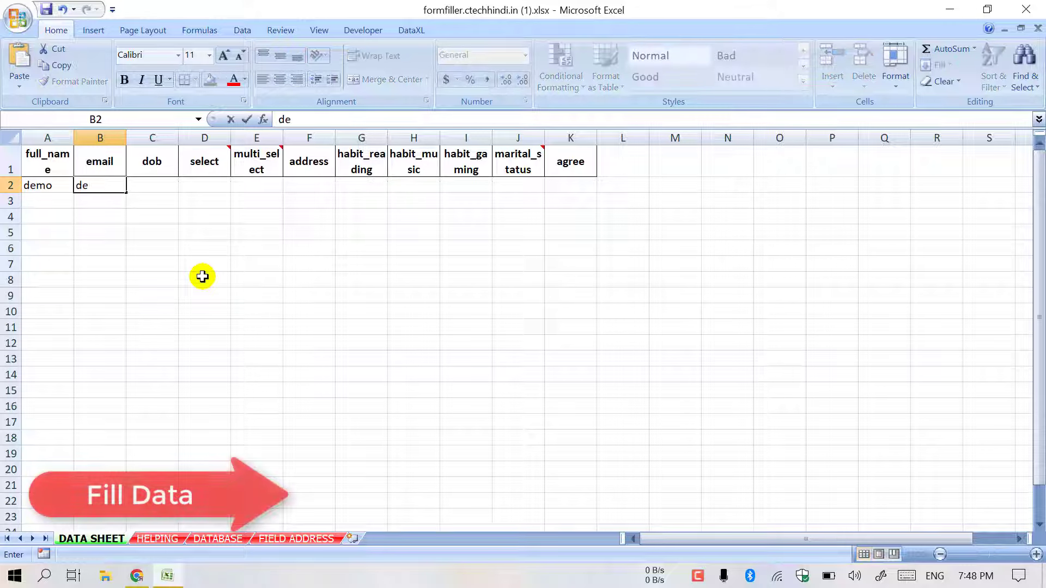
{"action": "key", "text": "Tab"}
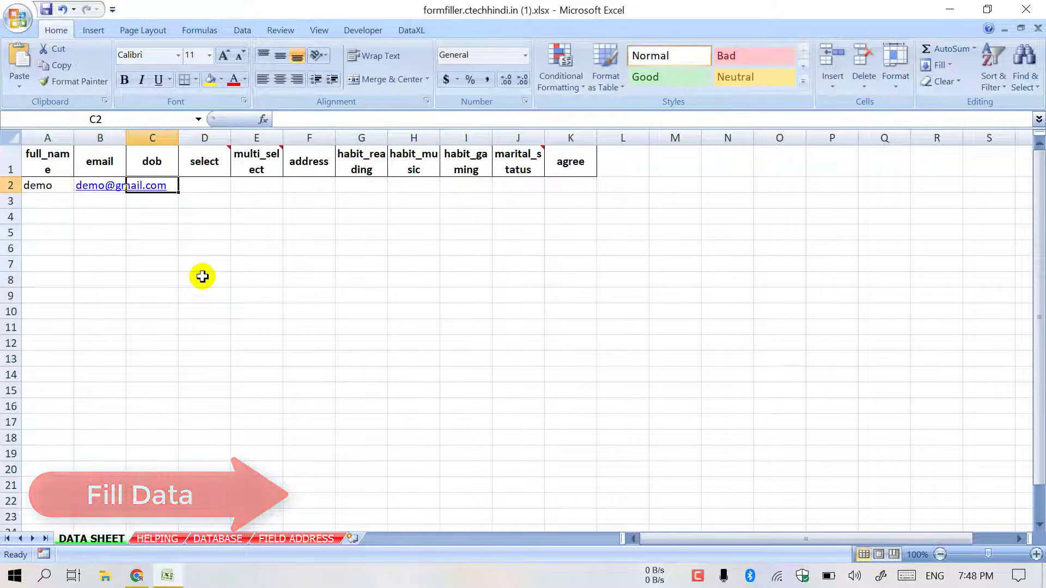
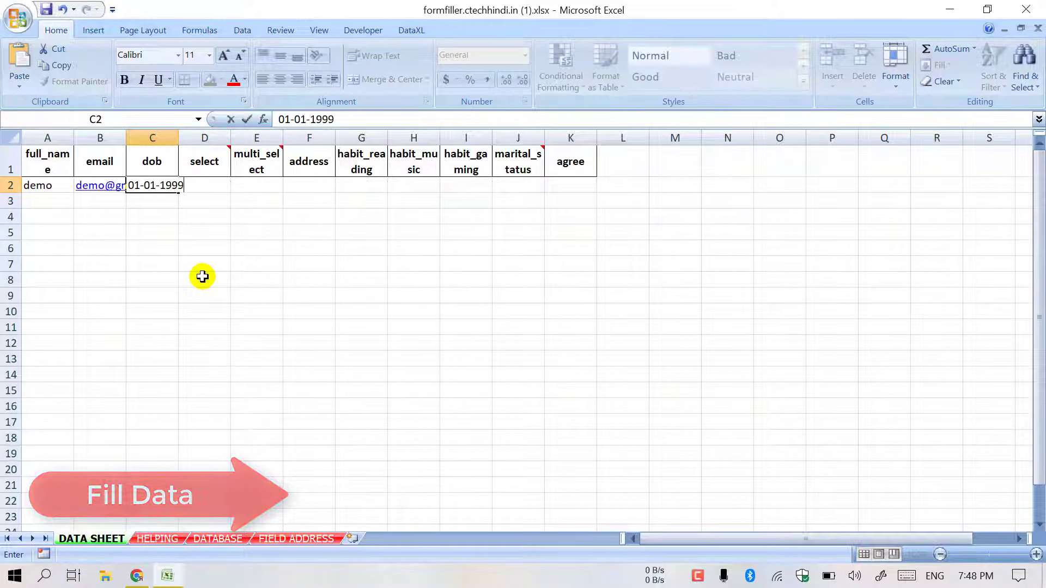
{"action": "key", "text": "Tab"}
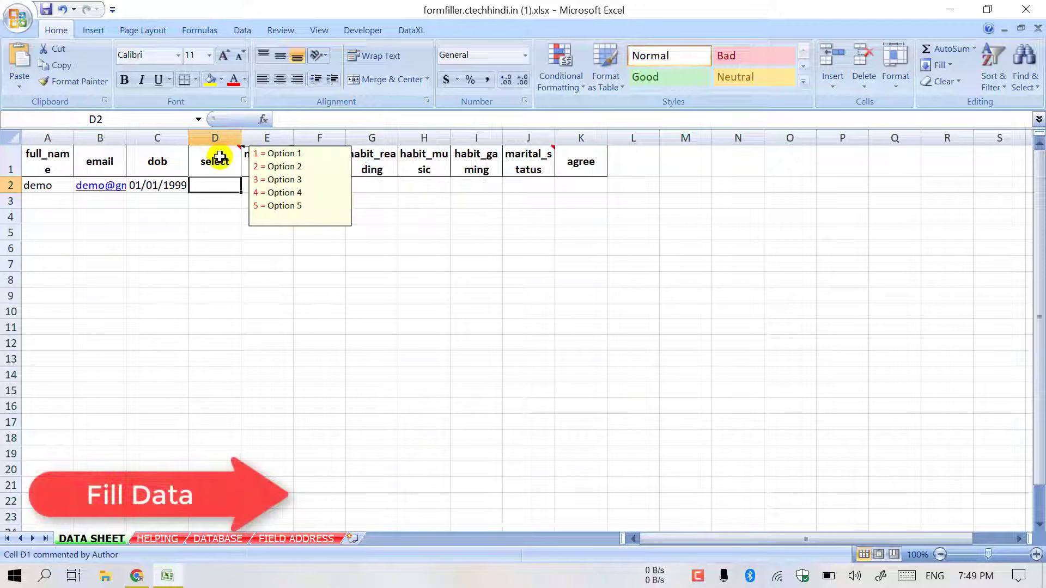
{"action": "key", "text": "Tab"}
{"action": "mouse_move", "coordinate": [265, 159]}
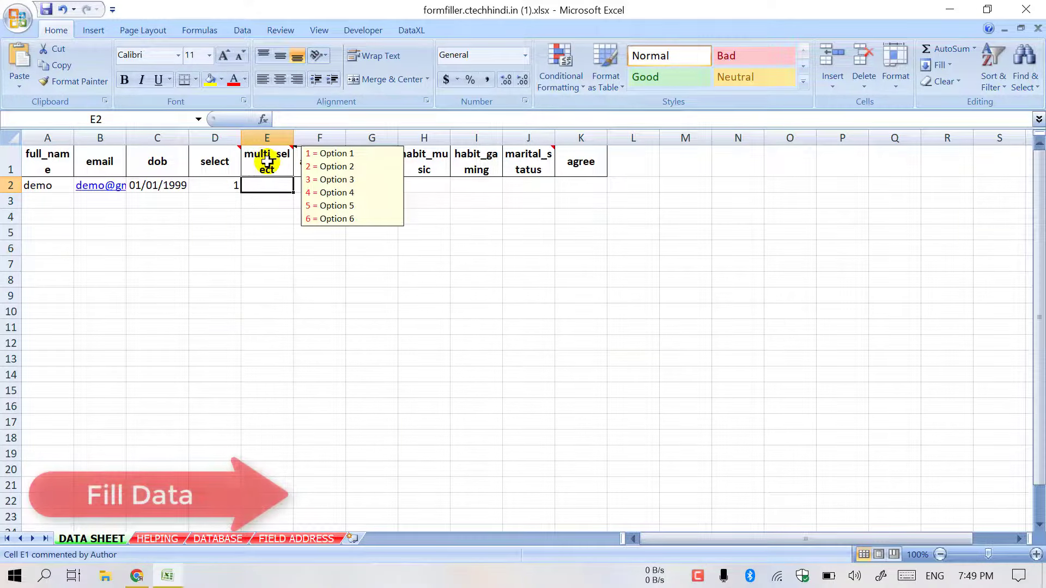
{"action": "type", "text": "1,2,4"}
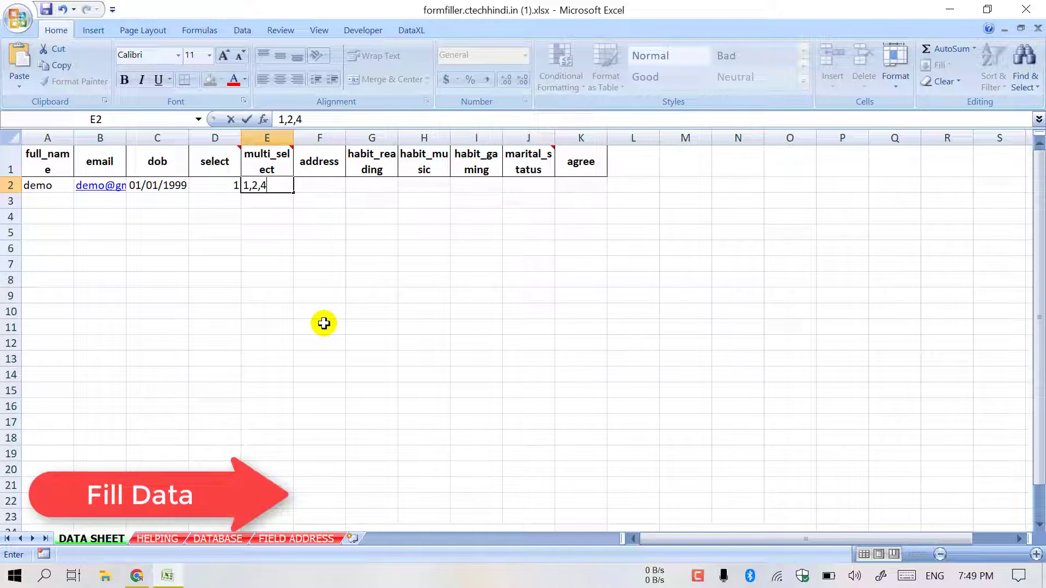
{"action": "key", "text": "Tab"}
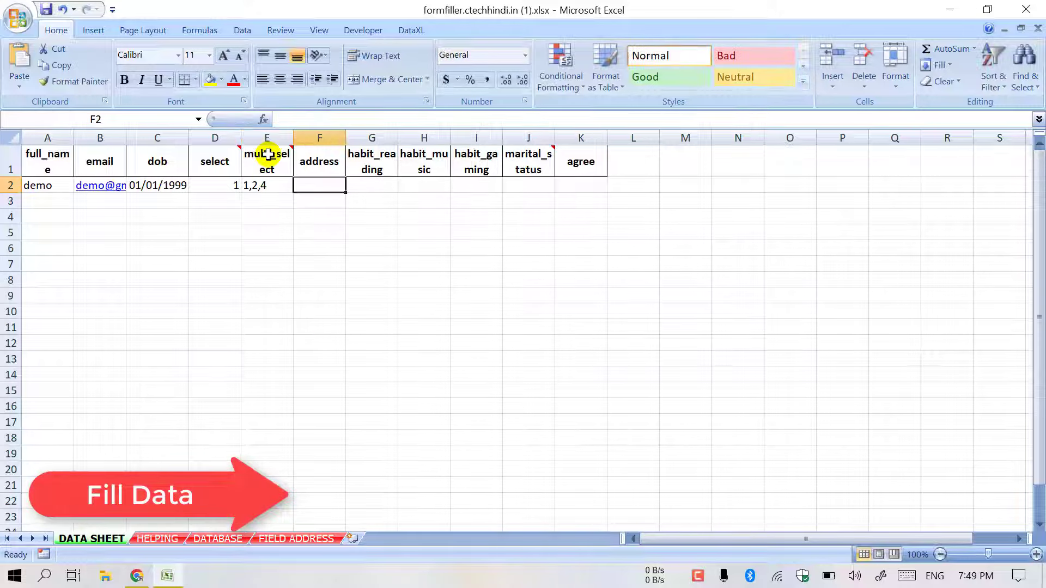
{"action": "type", "text": "a"}
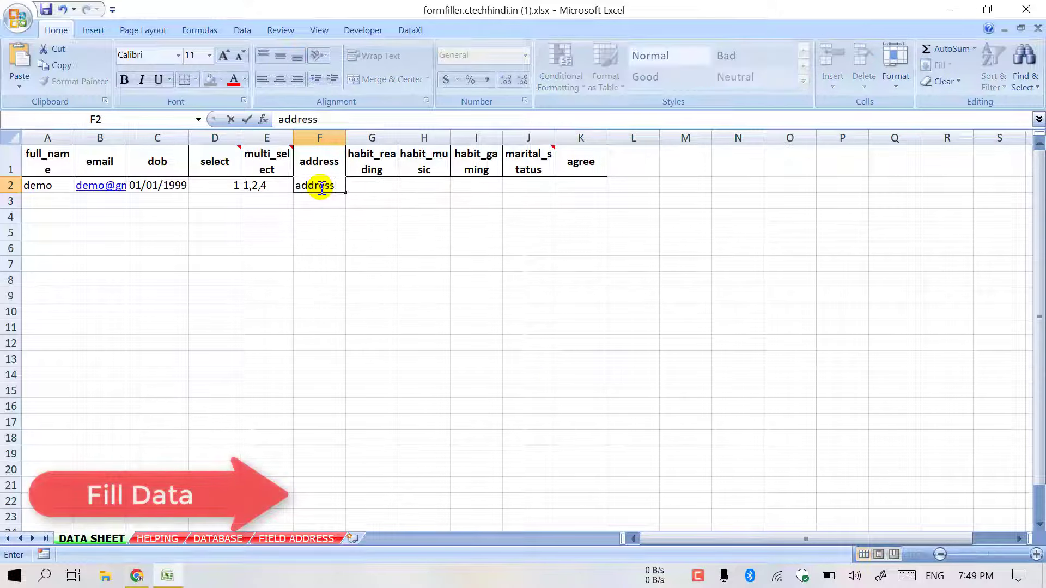
{"action": "type", "text": "ddress"}
{"action": "key", "text": "Tab"}
- Complete row 2 with y for the habit, single for marital status and y for agree
{"action": "left_click", "coordinate": [425, 161]}
{"action": "left_click", "coordinate": [475, 163]}
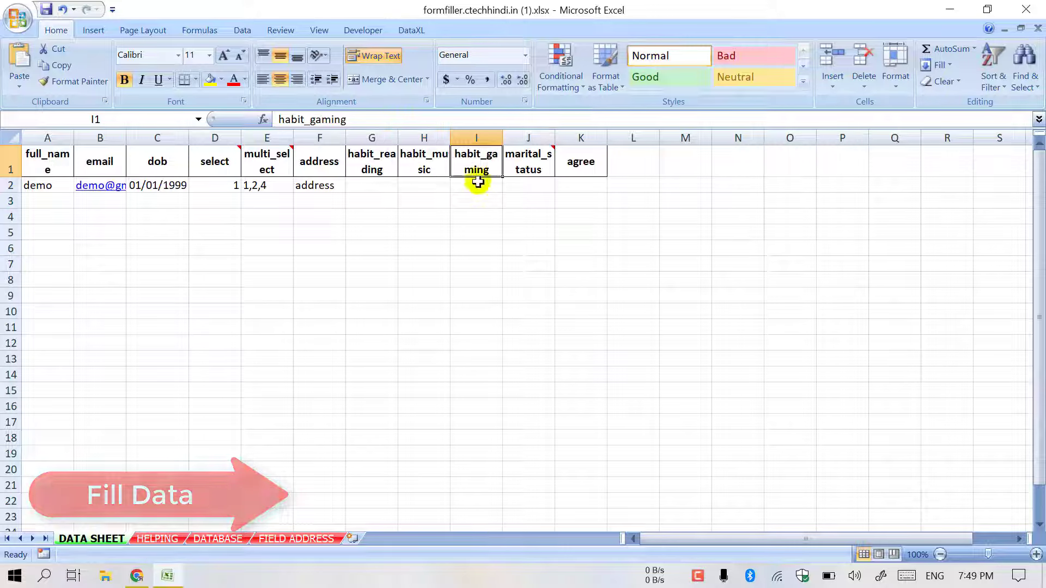
{"action": "left_click", "coordinate": [476, 185]}
{"action": "type", "text": "y"}
{"action": "left_click", "coordinate": [537, 181]}
{"action": "mouse_move", "coordinate": [542, 167]}
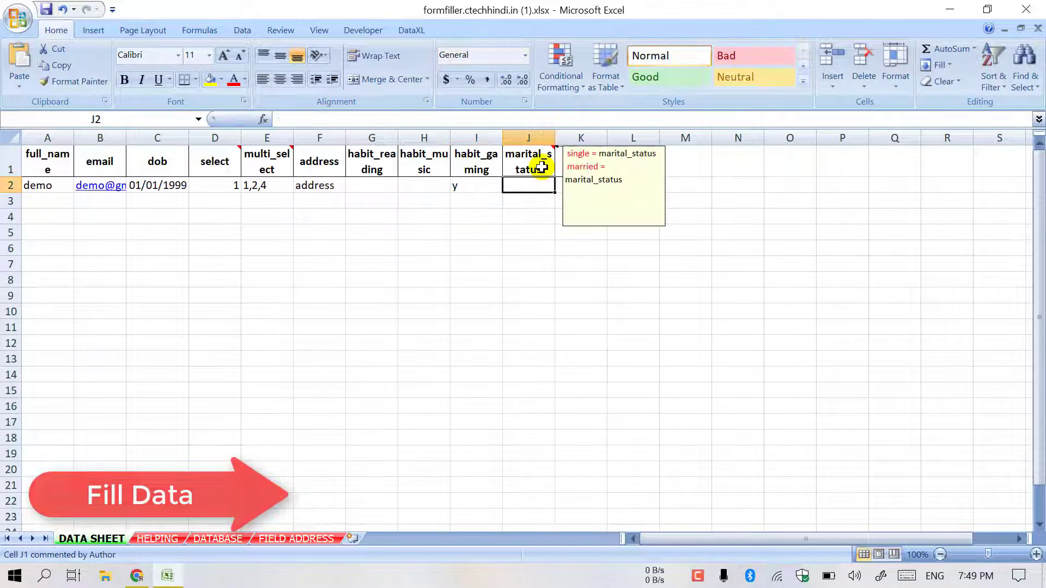
{"action": "type", "text": "single"}
{"action": "key", "text": "Tab"}
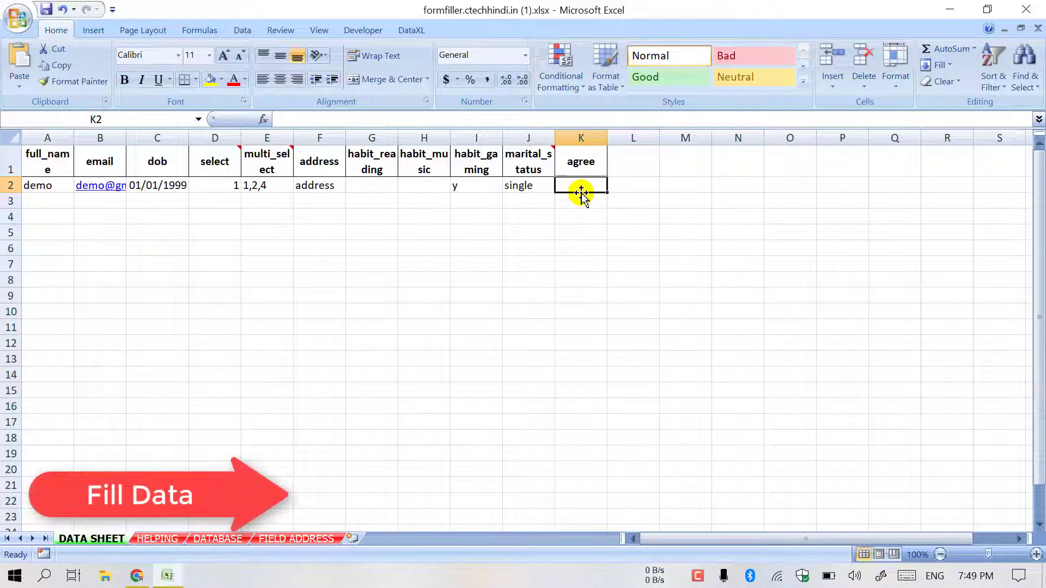
{"action": "type", "text": "y"}
{"action": "key", "text": "Return"}
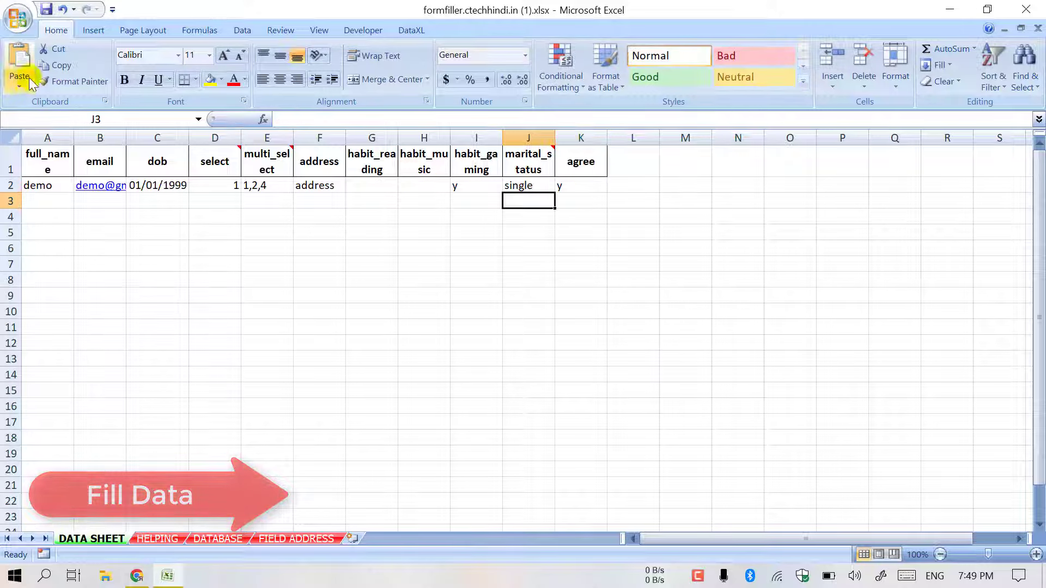
- Copy the A2:K2 record into rows 3 to 10
{"action": "left_click_drag", "start_coordinate": [66, 190], "coordinate": [580, 185]}
{"action": "key", "text": "ctrl+c"}
{"action": "left_click_drag", "start_coordinate": [36, 205], "coordinate": [47, 308]}
{"action": "key", "text": "ctrl+v"}
{"action": "key", "text": "Escape"}
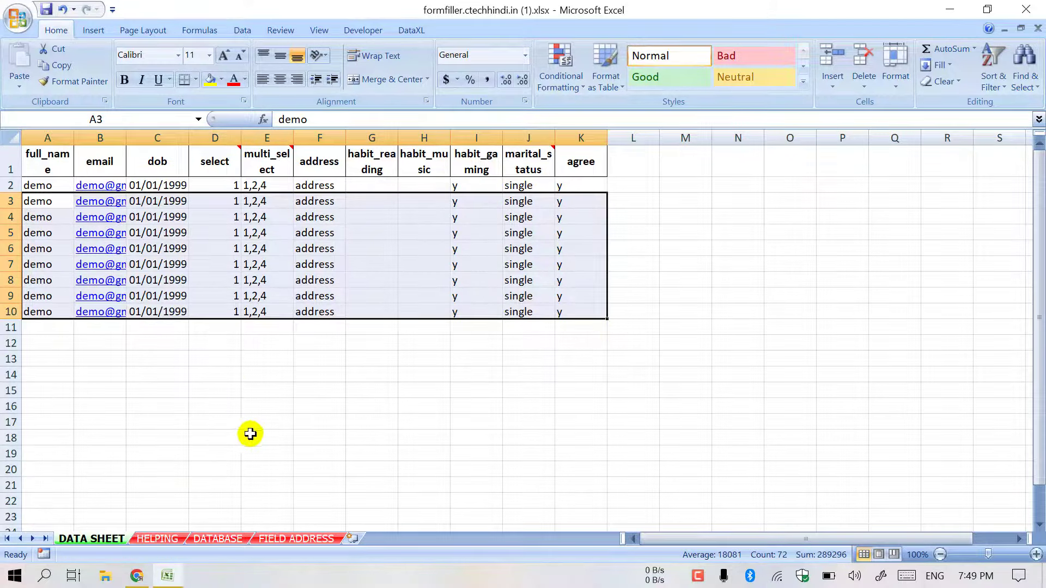
{"action": "left_click", "coordinate": [137, 578]}
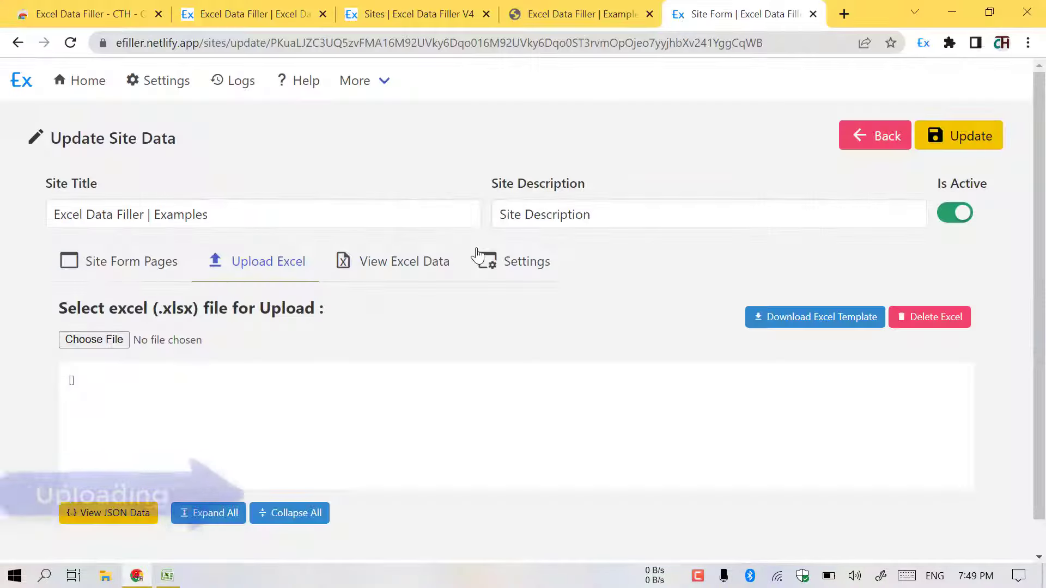
- Upload the filled formfiller workbook, save it, and confirm the data table shows 9 rows
{"action": "left_click", "coordinate": [124, 340]}
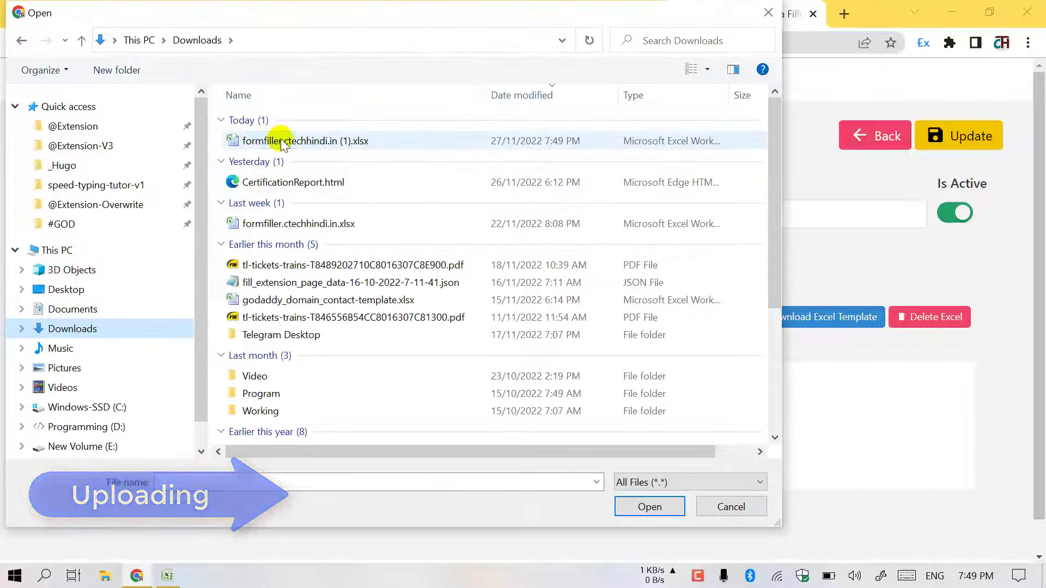
{"action": "double_click", "coordinate": [256, 140]}
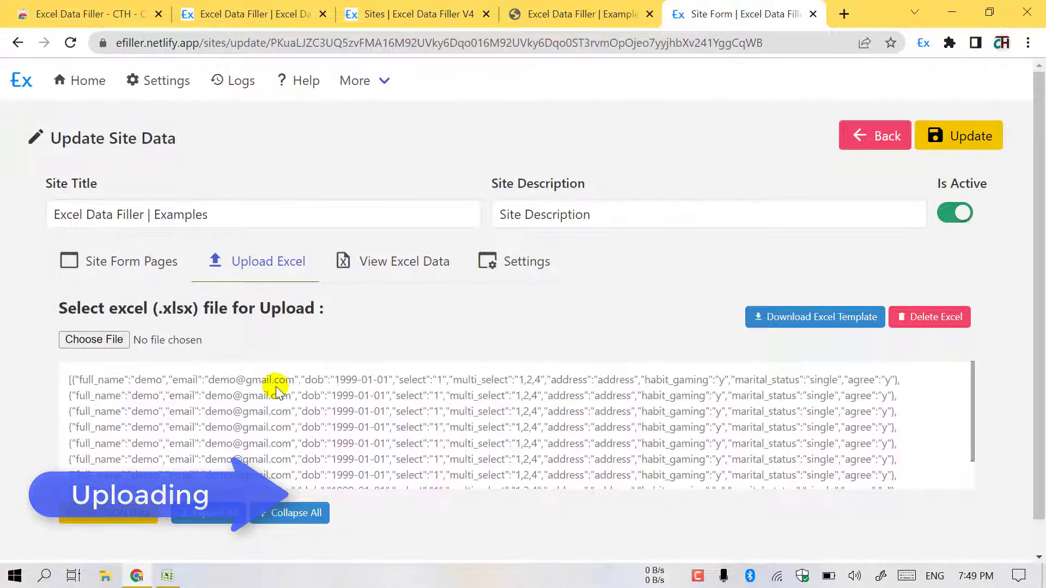
{"action": "left_click", "coordinate": [968, 137]}
{"action": "left_click", "coordinate": [404, 256]}
{"action": "scroll", "coordinate": [254, 290], "scroll_direction": "down", "scroll_amount": 1}
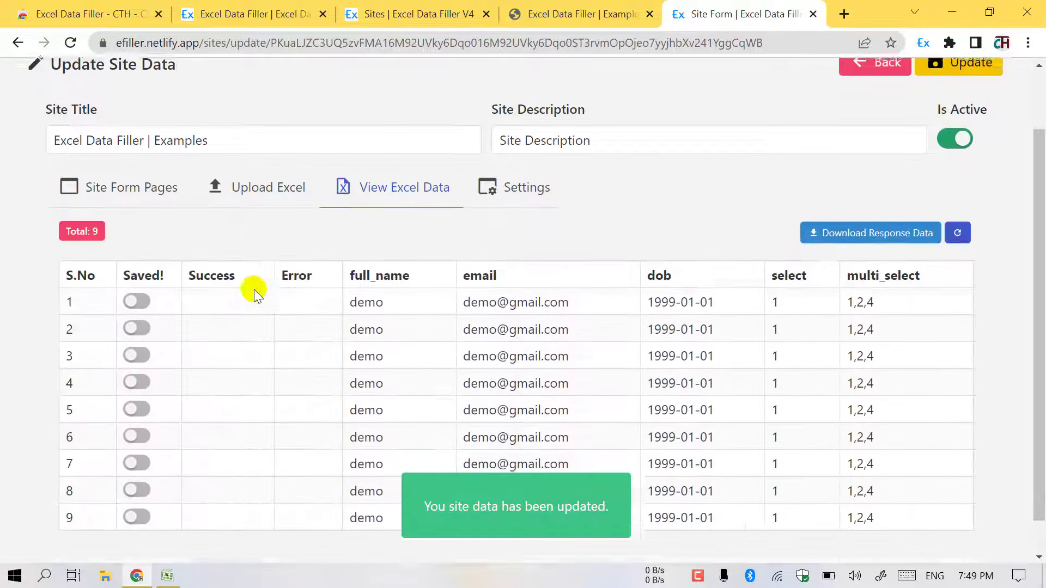
{"action": "left_click_drag", "start_coordinate": [84, 222], "coordinate": [126, 262]}
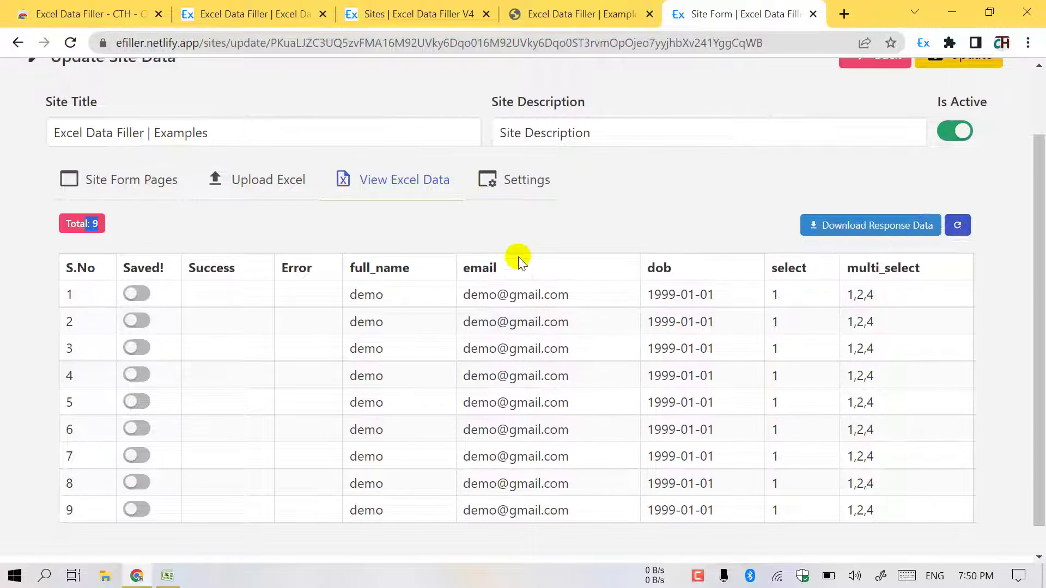
{"action": "left_click", "coordinate": [513, 188]}
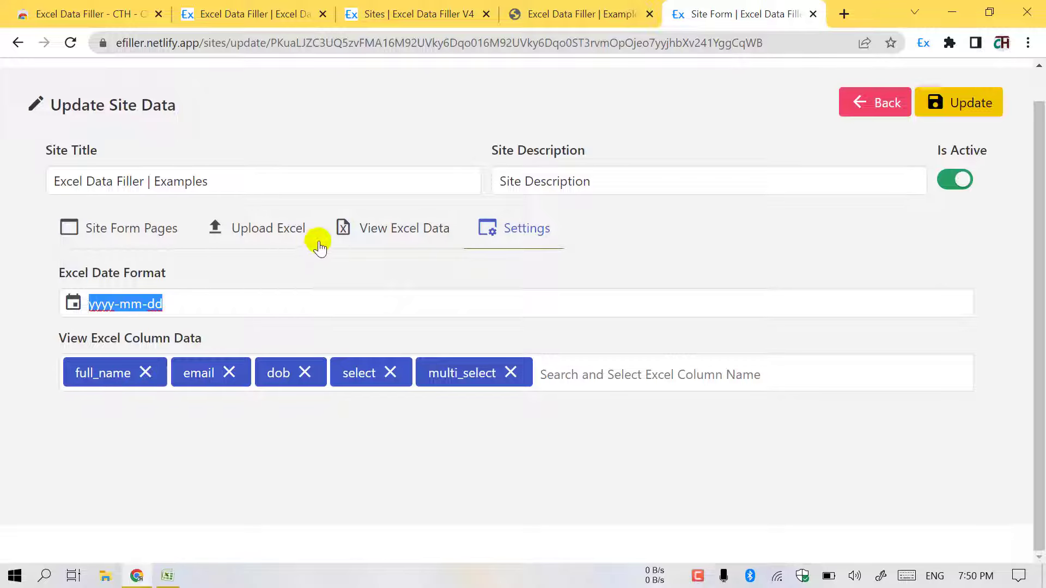
- After seeing dob as 1999-01-01, change the Excel Date Format to dd/mm/yyyy and save
{"action": "left_click", "coordinate": [378, 232]}
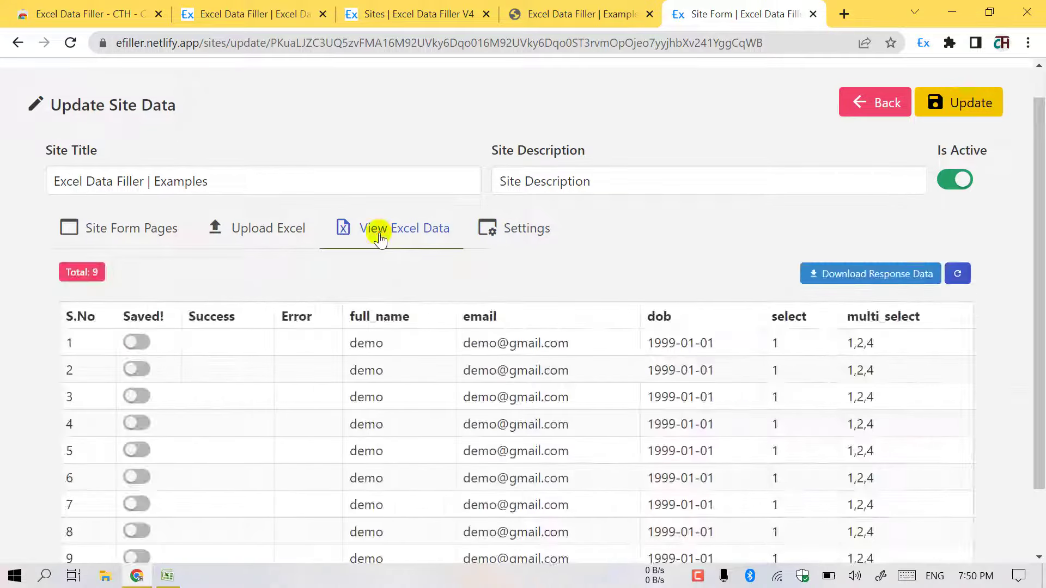
{"action": "left_click_drag", "start_coordinate": [653, 344], "coordinate": [718, 344]}
{"action": "left_click", "coordinate": [534, 232]}
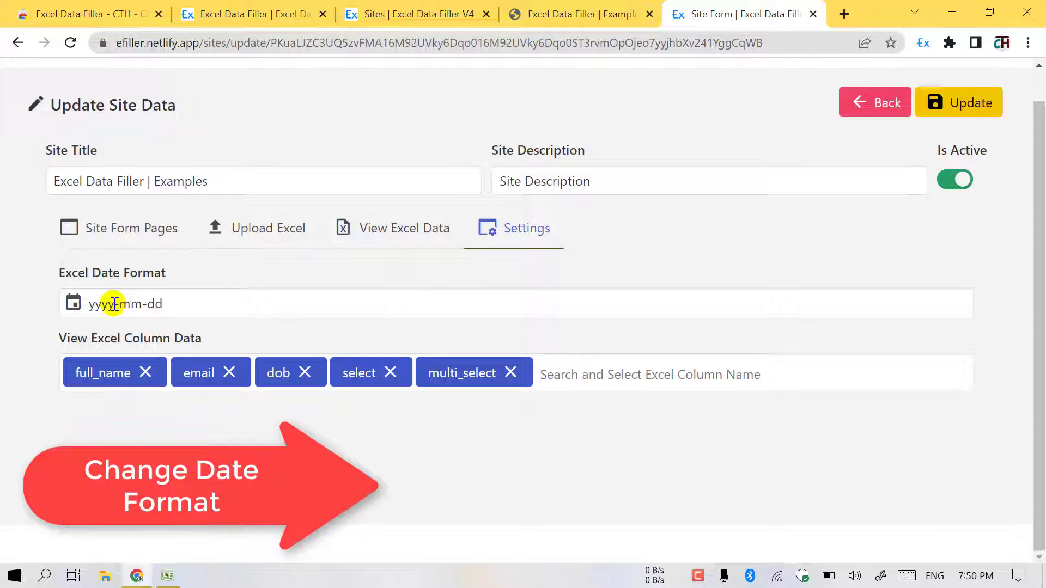
{"action": "left_click_drag", "start_coordinate": [175, 304], "coordinate": [72, 306]}
{"action": "type", "text": "dd/mm/yyyy"}
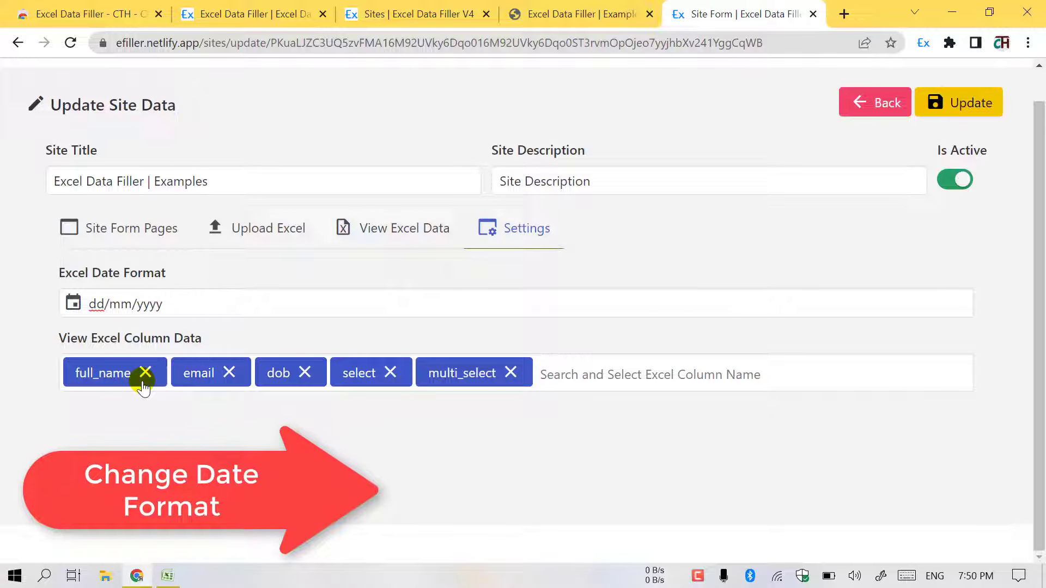
{"action": "left_click", "coordinate": [959, 103]}
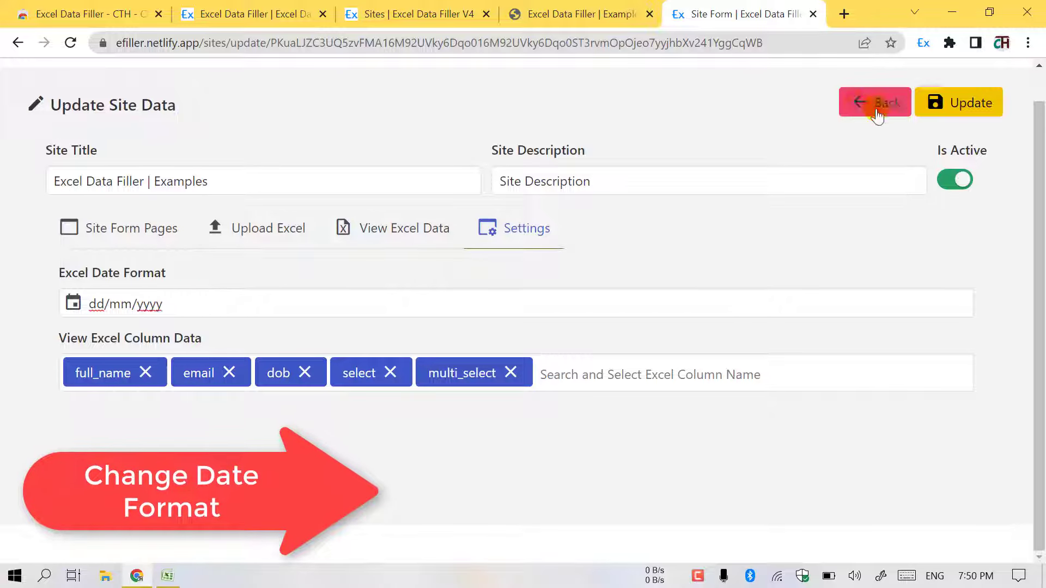
{"action": "left_click", "coordinate": [393, 239]}
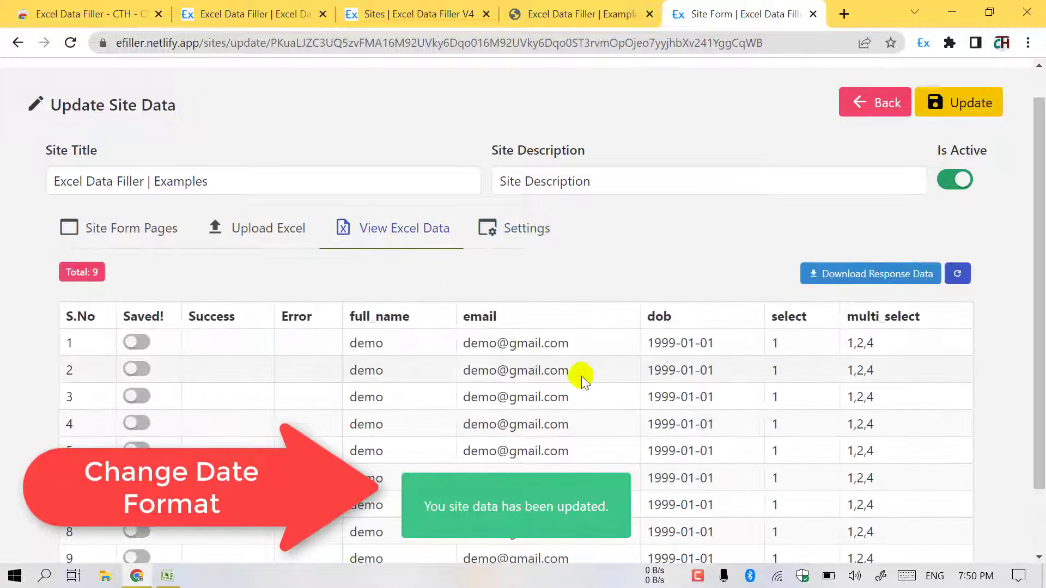
{"action": "triple_click", "coordinate": [676, 343]}
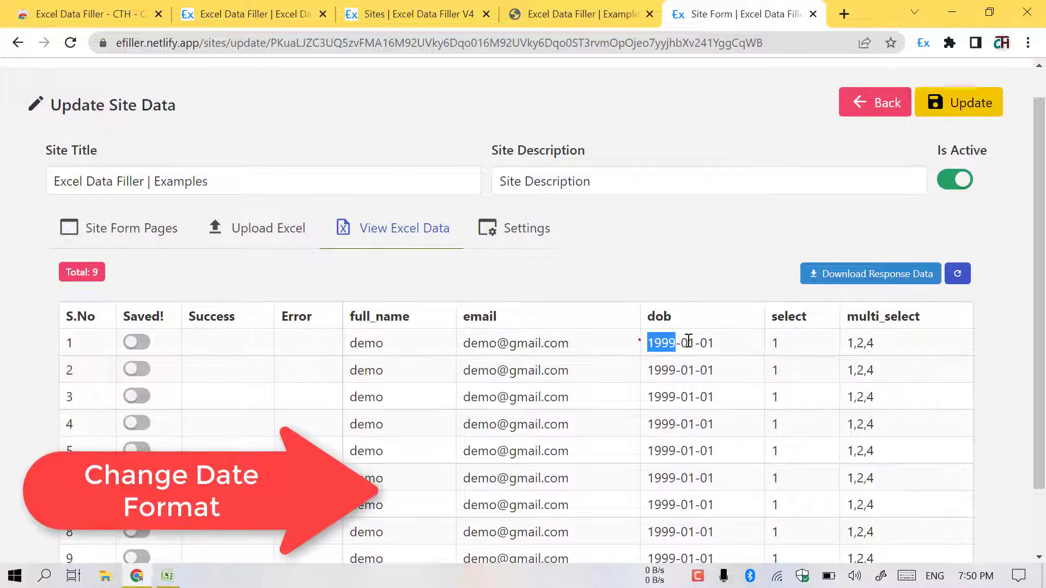
- Delete the uploaded data and re-upload the workbook so row 1 dob reads 01/01/1999
{"action": "left_click", "coordinate": [269, 231]}
{"action": "left_click", "coordinate": [937, 283]}
{"action": "left_click", "coordinate": [703, 384]}
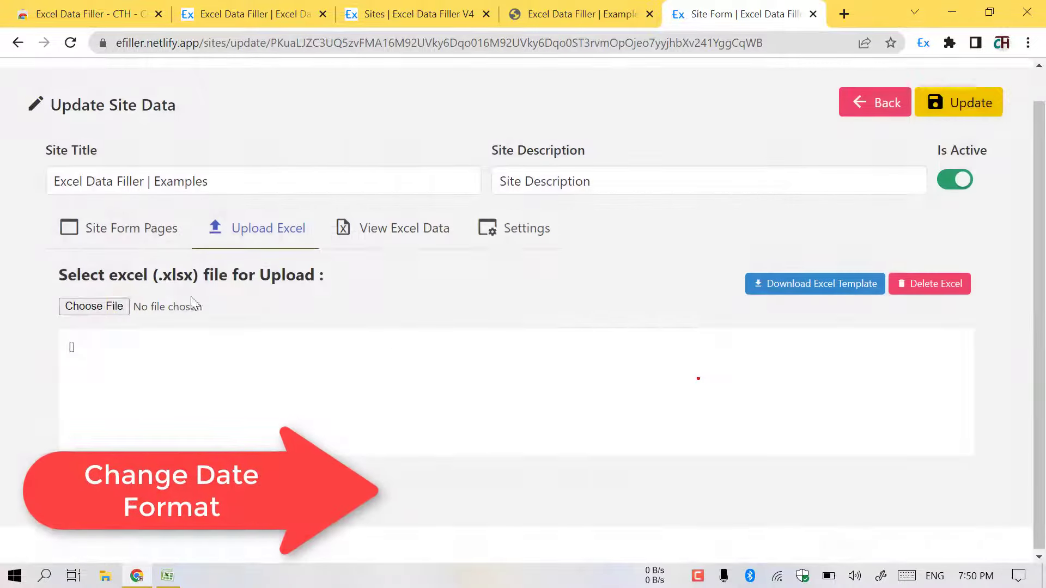
{"action": "left_click", "coordinate": [124, 308]}
{"action": "double_click", "coordinate": [303, 143]}
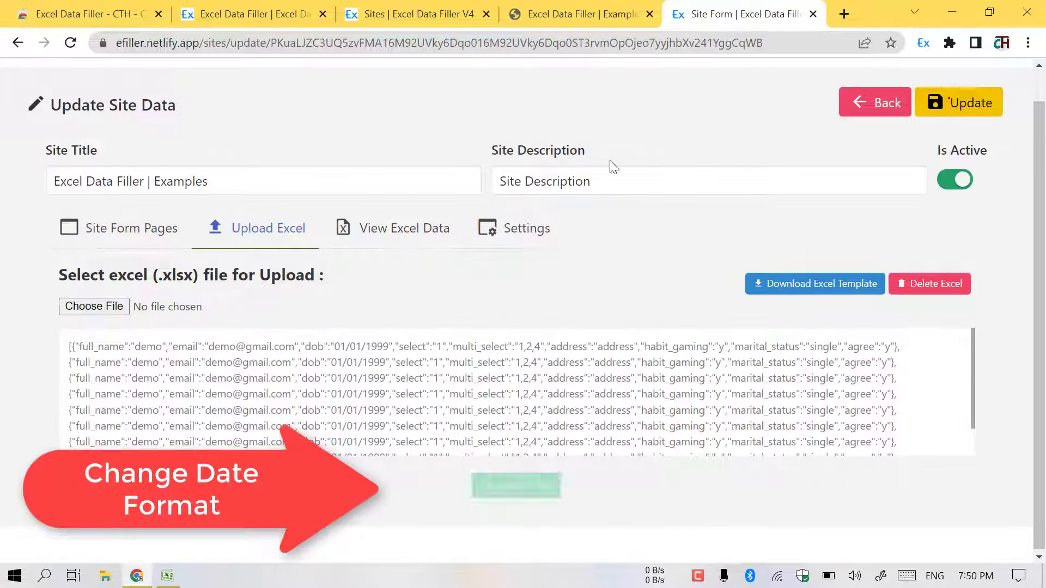
{"action": "left_click", "coordinate": [410, 232]}
{"action": "left_click_drag", "start_coordinate": [648, 352], "coordinate": [714, 350]}
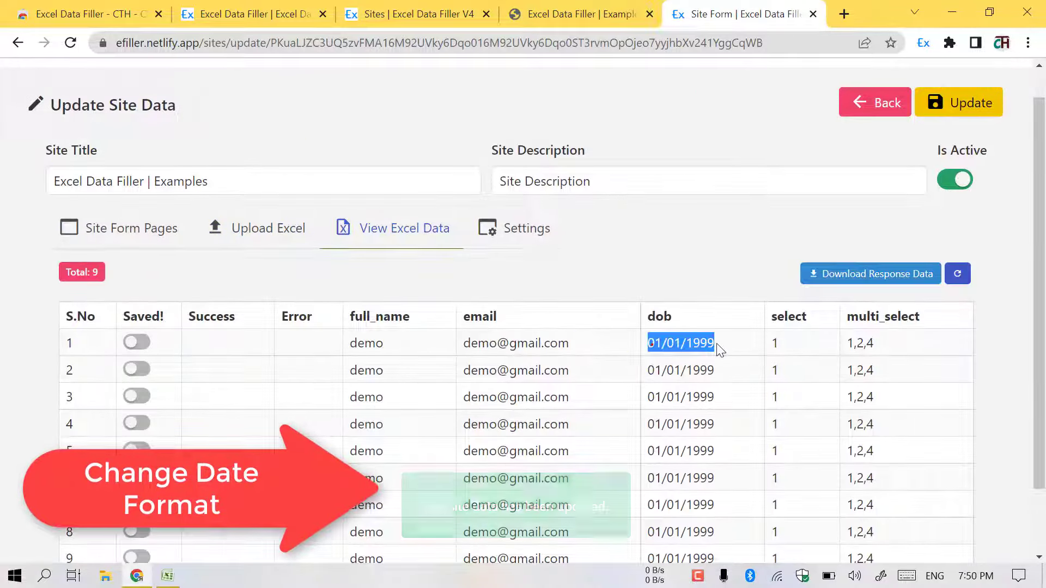
{"action": "left_click", "coordinate": [517, 237]}
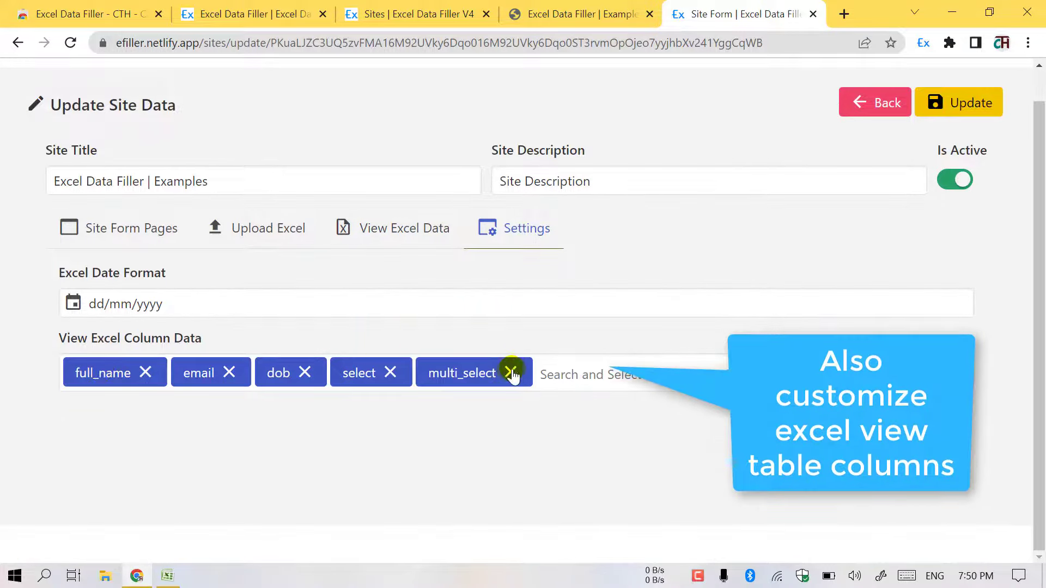
- Remove multi_select, dob and select from the displayed Excel columns, leaving full_name and email
{"action": "left_click", "coordinate": [512, 374]}
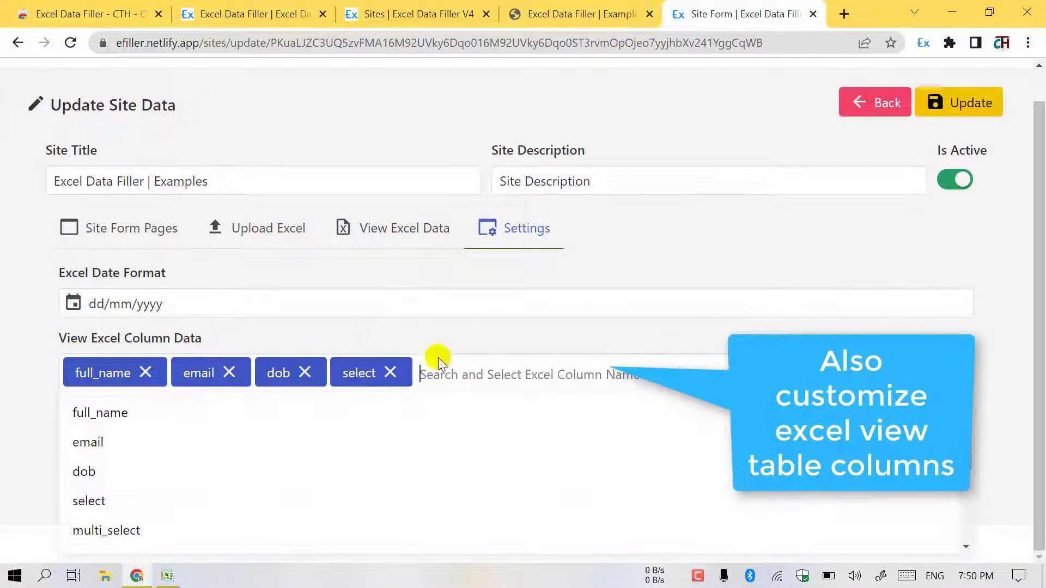
{"action": "left_click", "coordinate": [395, 233]}
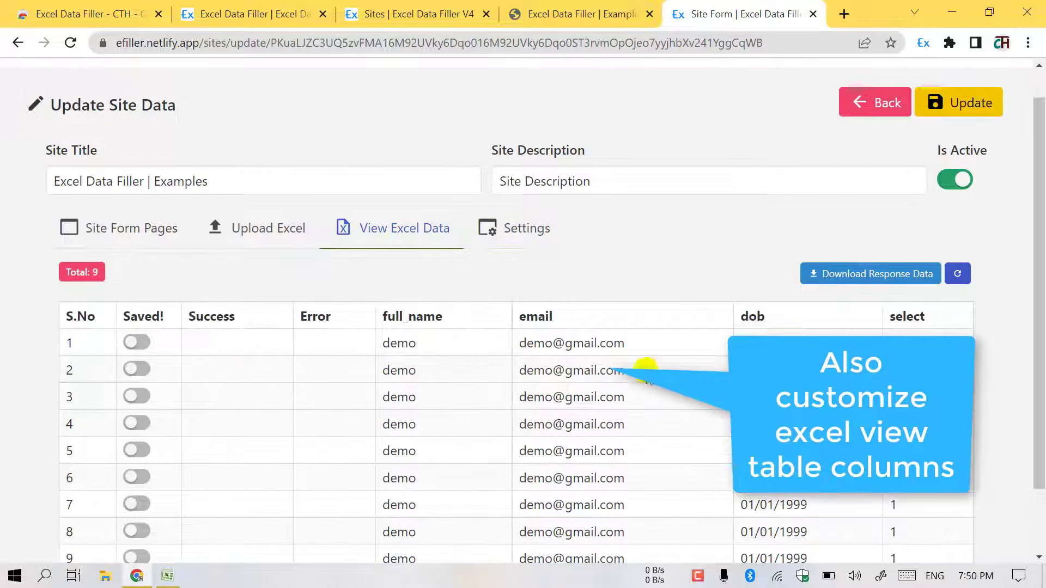
{"action": "left_click", "coordinate": [523, 230]}
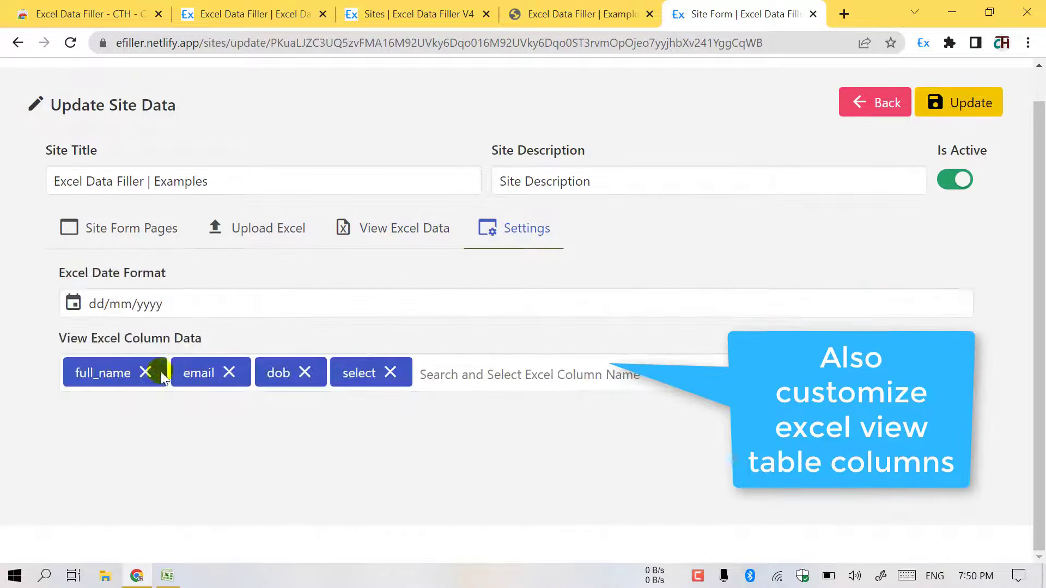
{"action": "left_click", "coordinate": [305, 373]}
{"action": "left_click", "coordinate": [316, 374]}
{"action": "left_click", "coordinate": [315, 374]}
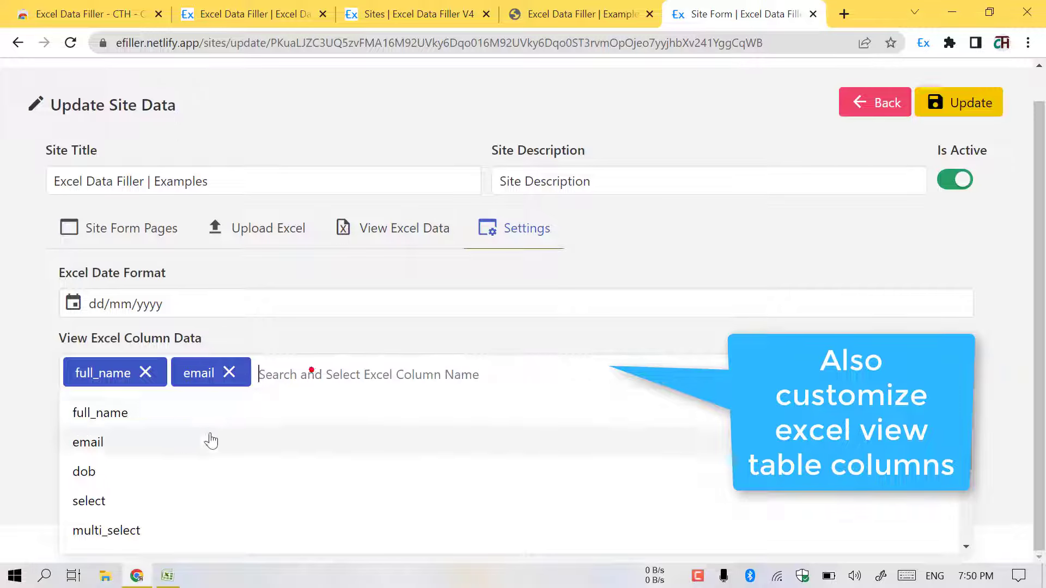
{"action": "scroll", "coordinate": [164, 469], "scroll_direction": "down", "scroll_amount": 3}
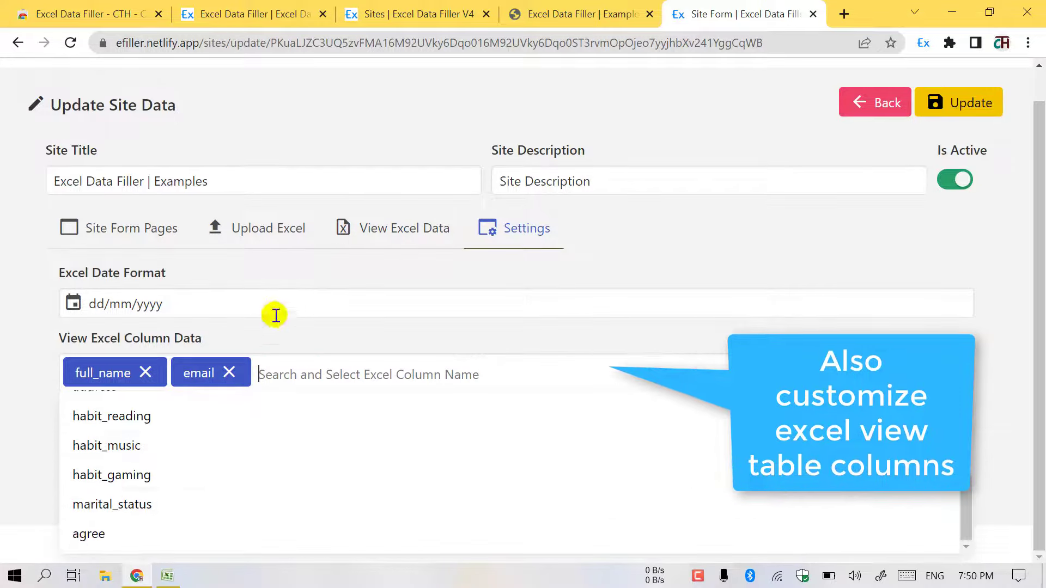
{"action": "left_click", "coordinate": [345, 234]}
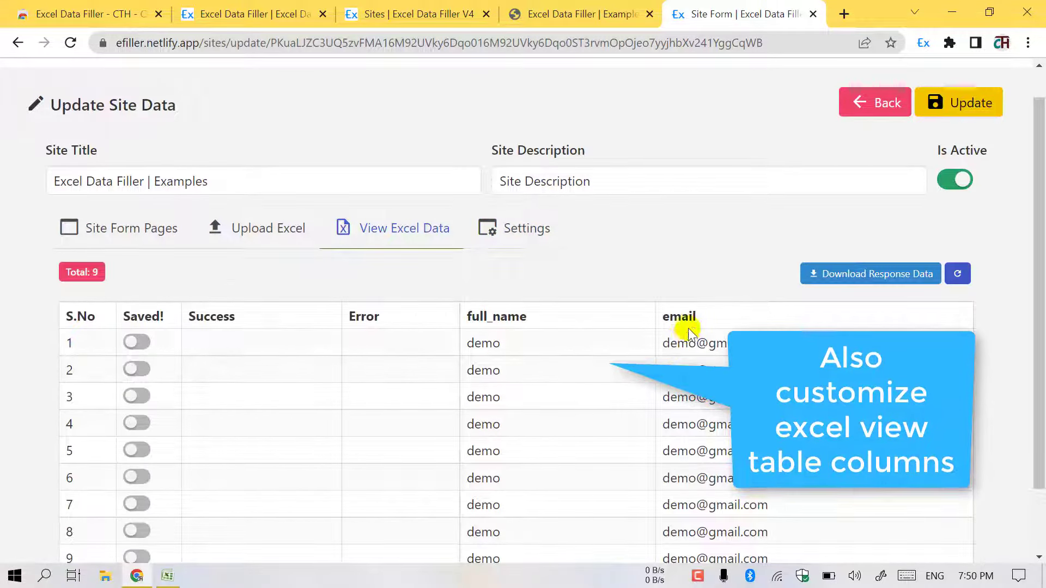
- Add the agree column and confirm the data table shows full_name, email and agree
{"action": "left_click", "coordinate": [504, 237]}
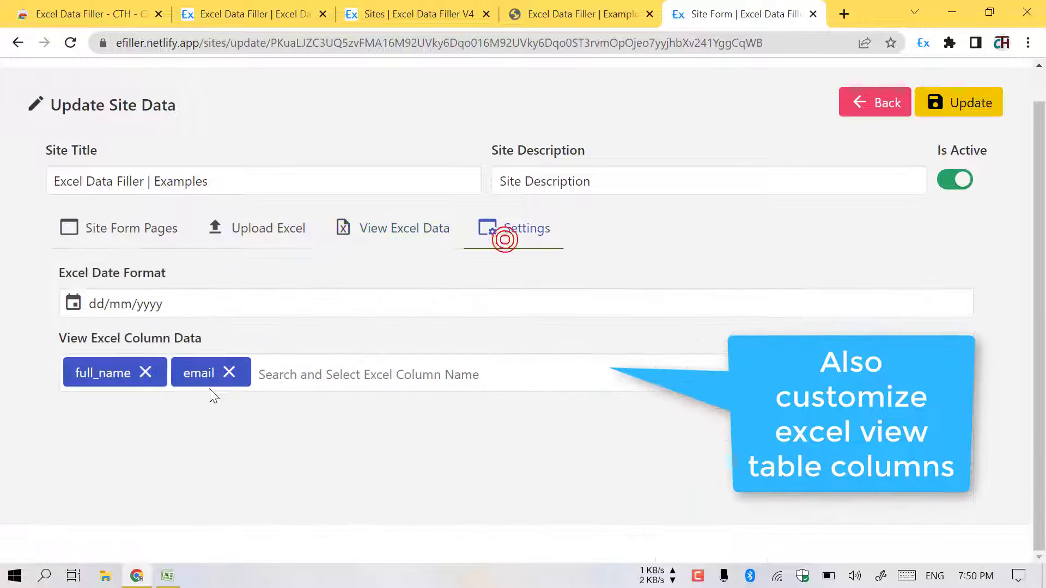
{"action": "left_click", "coordinate": [304, 376]}
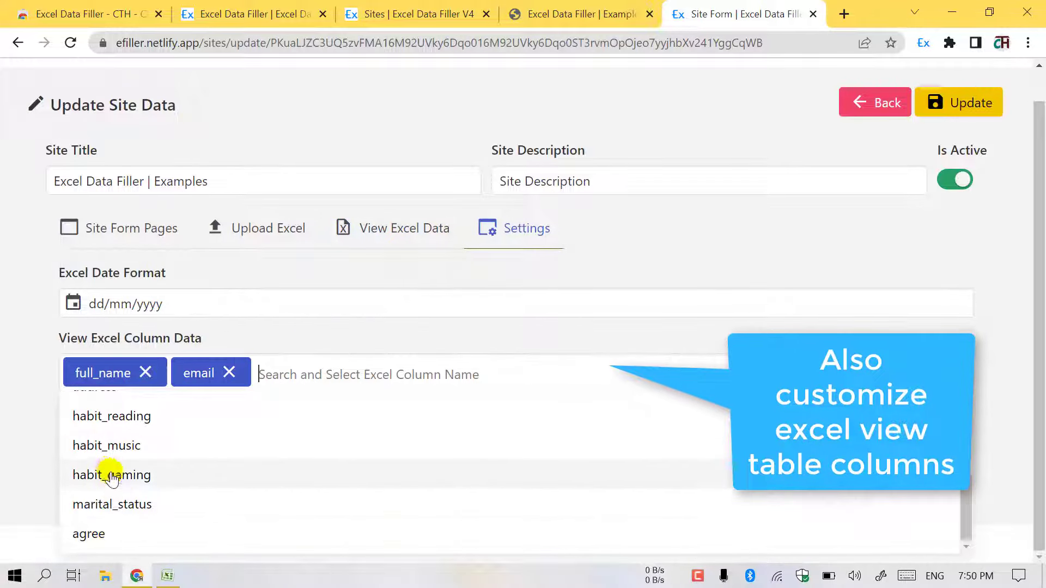
{"action": "left_click", "coordinate": [88, 535]}
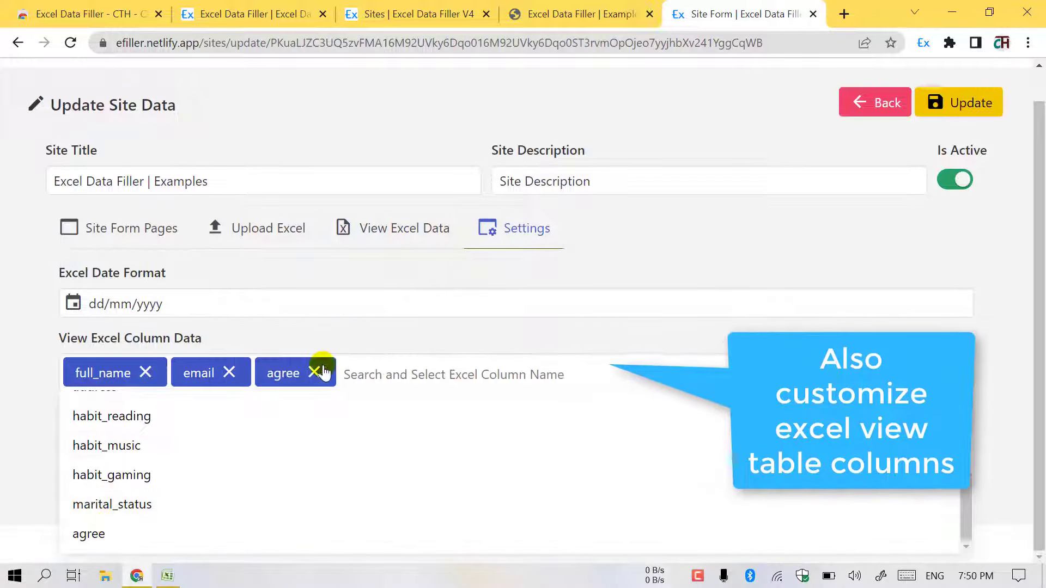
{"action": "left_click", "coordinate": [387, 232]}
{"action": "scroll", "coordinate": [889, 334], "scroll_direction": "down", "scroll_amount": 2}
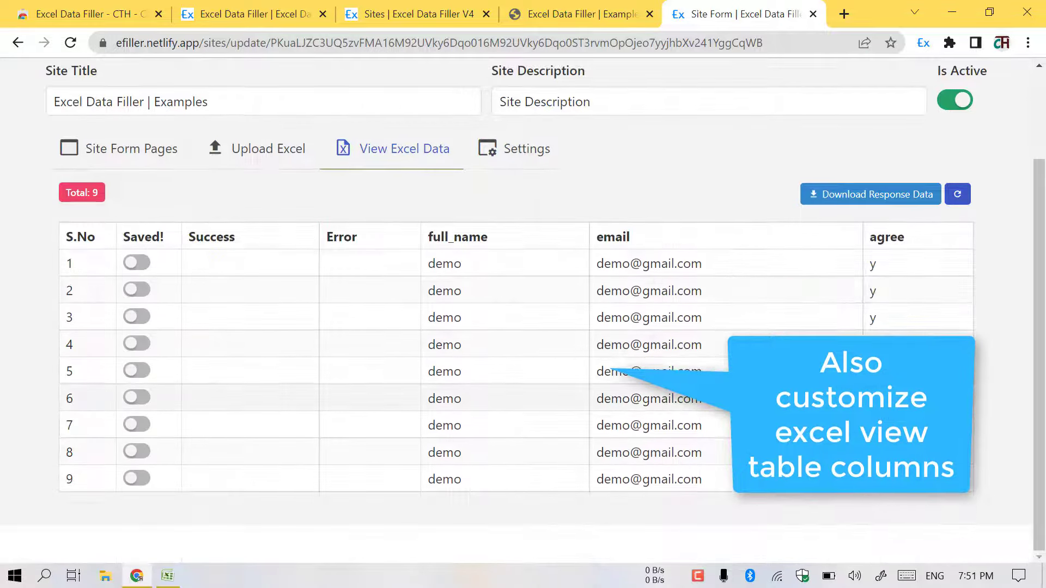
{"action": "scroll", "coordinate": [889, 334], "scroll_direction": "up", "scroll_amount": 3}
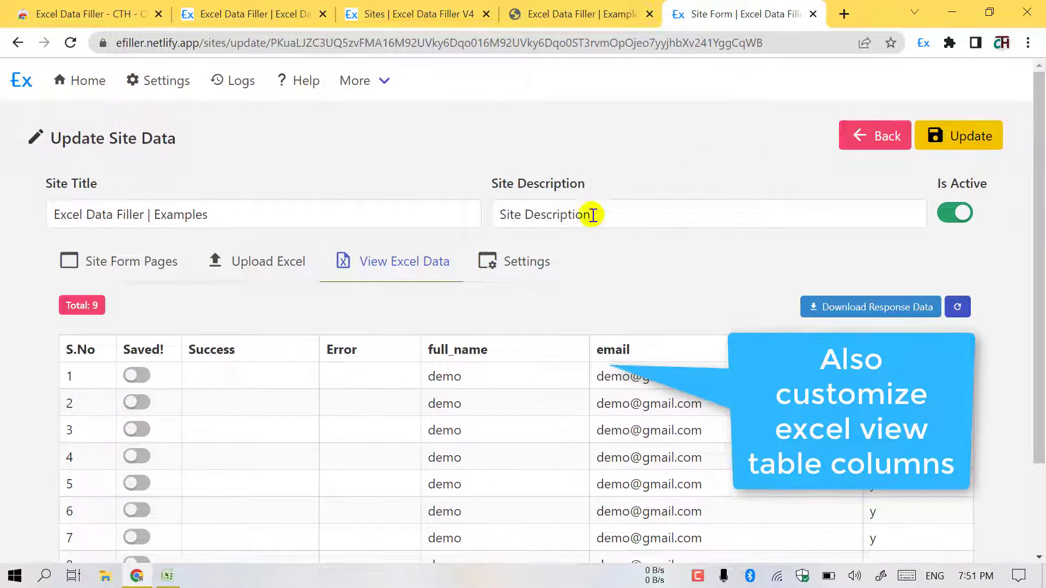
- Update the site settings and reload Example 1 so it auto-fills from the first Excel row
{"action": "left_click", "coordinate": [539, 264]}
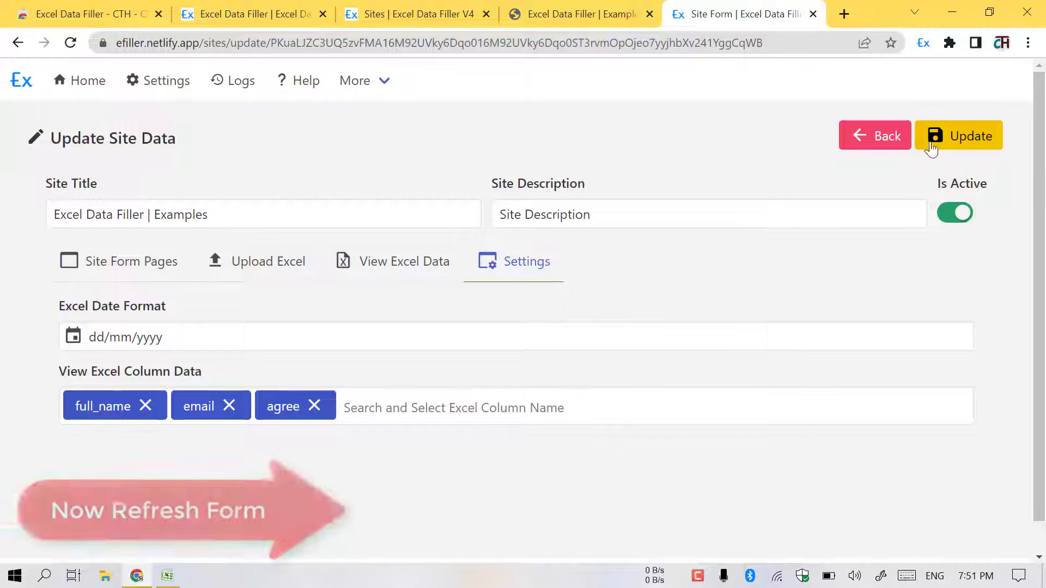
{"action": "left_click", "coordinate": [952, 147]}
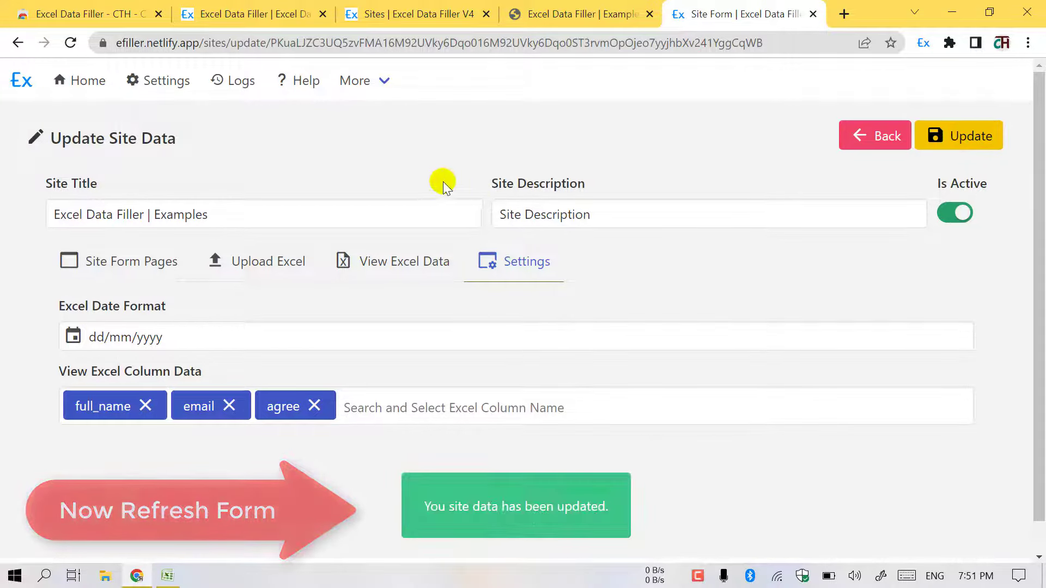
{"action": "left_click", "coordinate": [616, 7]}
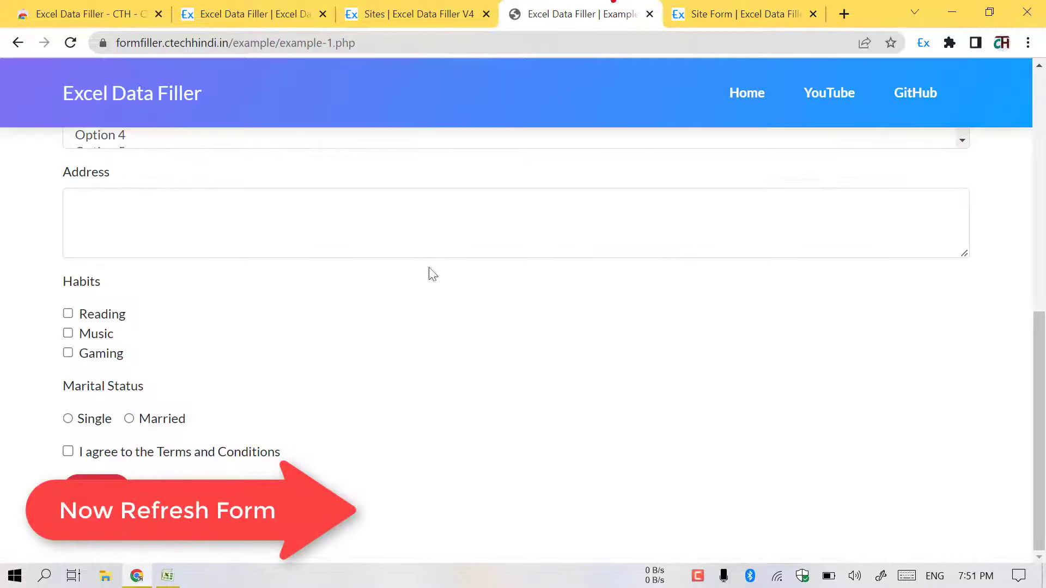
{"action": "left_click", "coordinate": [71, 43]}
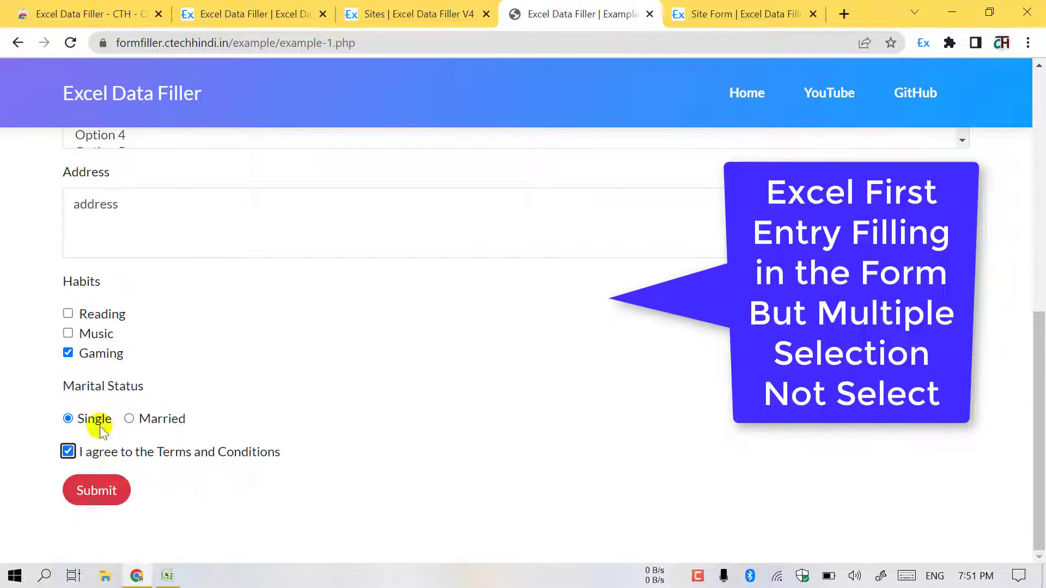
{"action": "scroll", "coordinate": [104, 408], "scroll_direction": "up", "scroll_amount": 3}
{"action": "left_click_drag", "start_coordinate": [64, 221], "coordinate": [199, 218]}
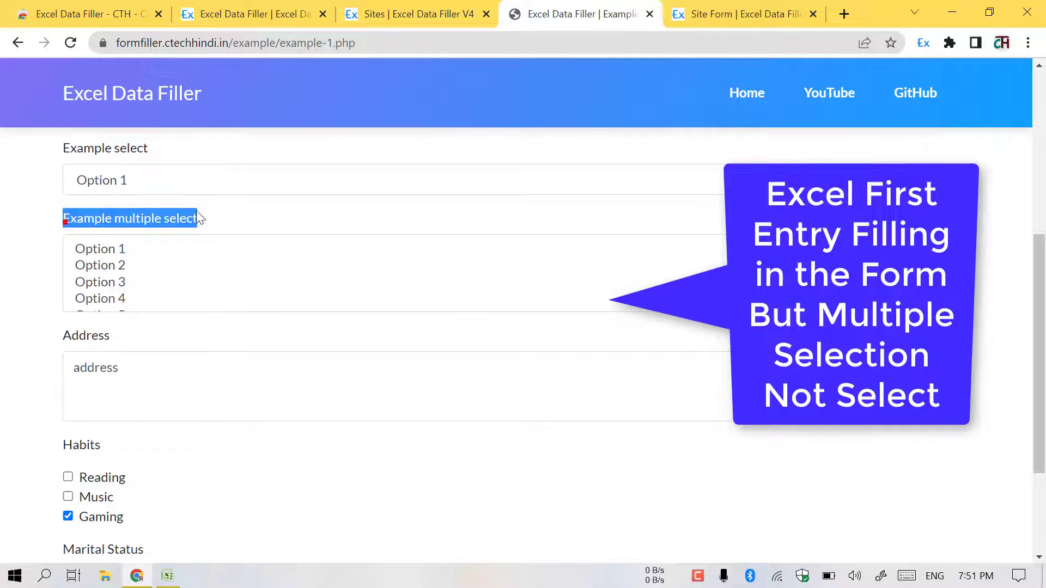
{"action": "left_click", "coordinate": [725, 13]}
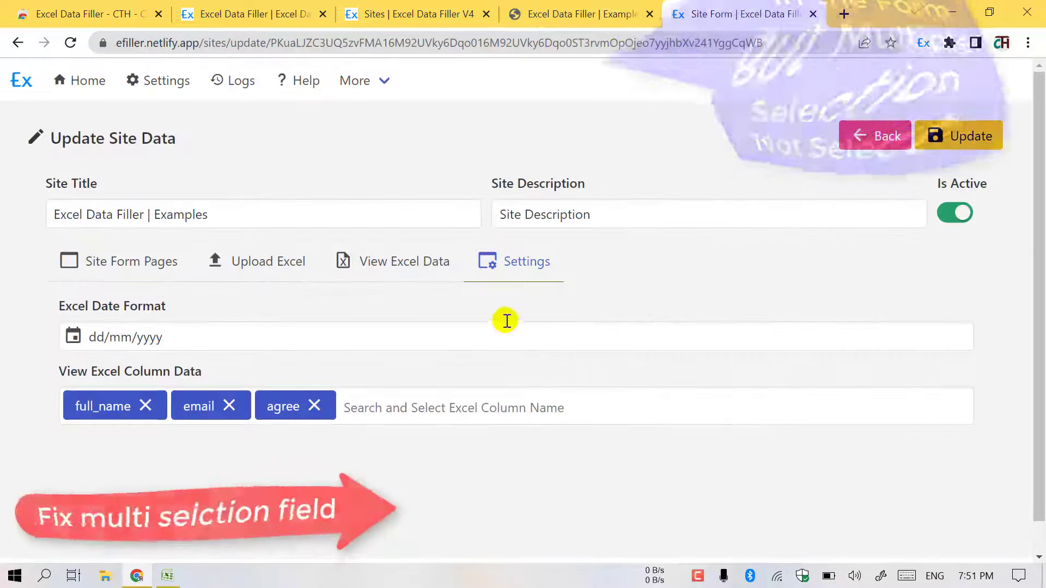
- Open the example form's field list and view the multi_select field's six options
{"action": "left_click", "coordinate": [107, 263]}
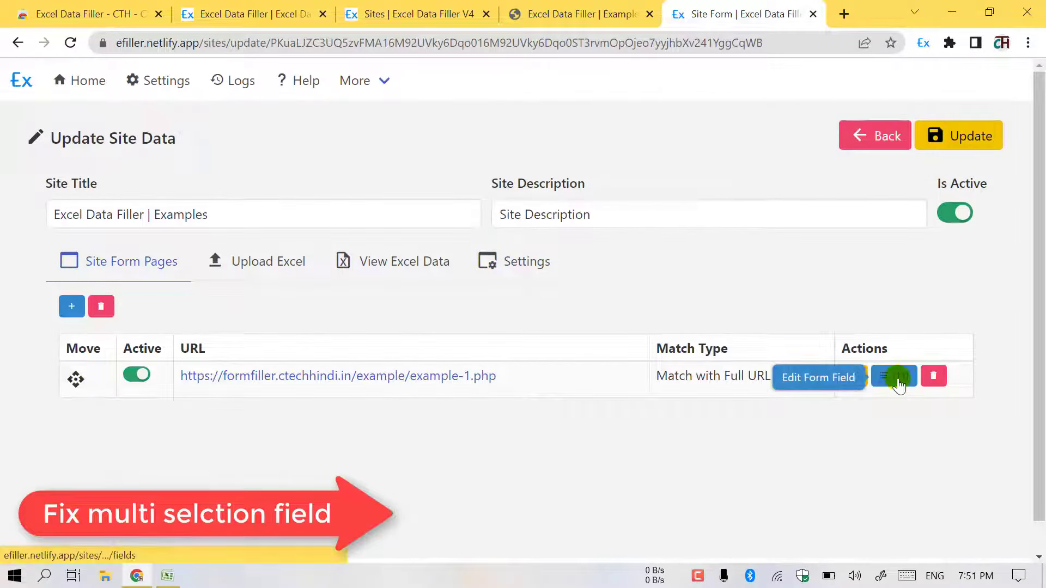
{"action": "left_click", "coordinate": [894, 377]}
{"action": "scroll", "coordinate": [683, 355], "scroll_direction": "down", "scroll_amount": 3}
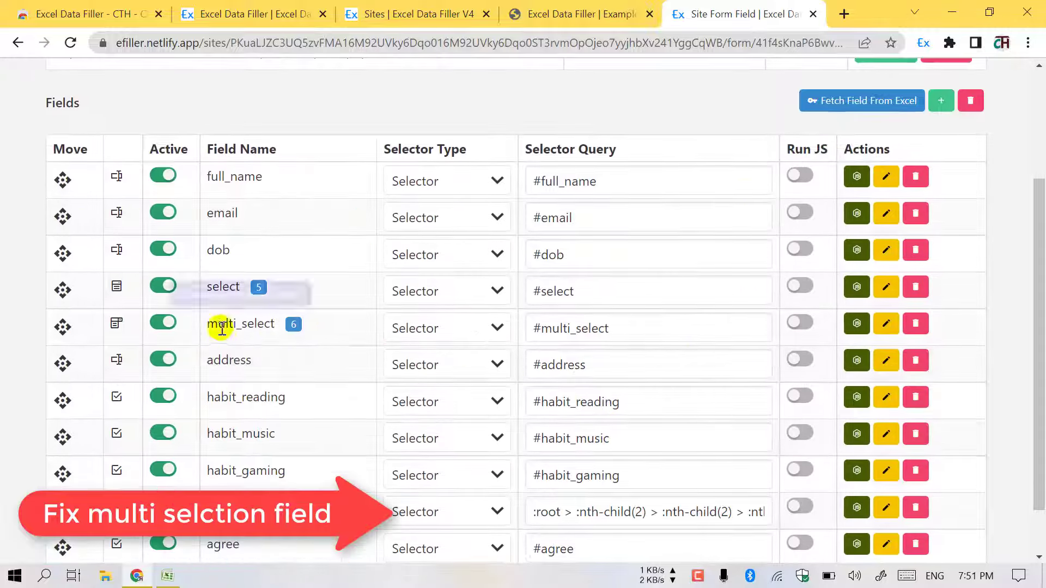
{"action": "left_click", "coordinate": [294, 324]}
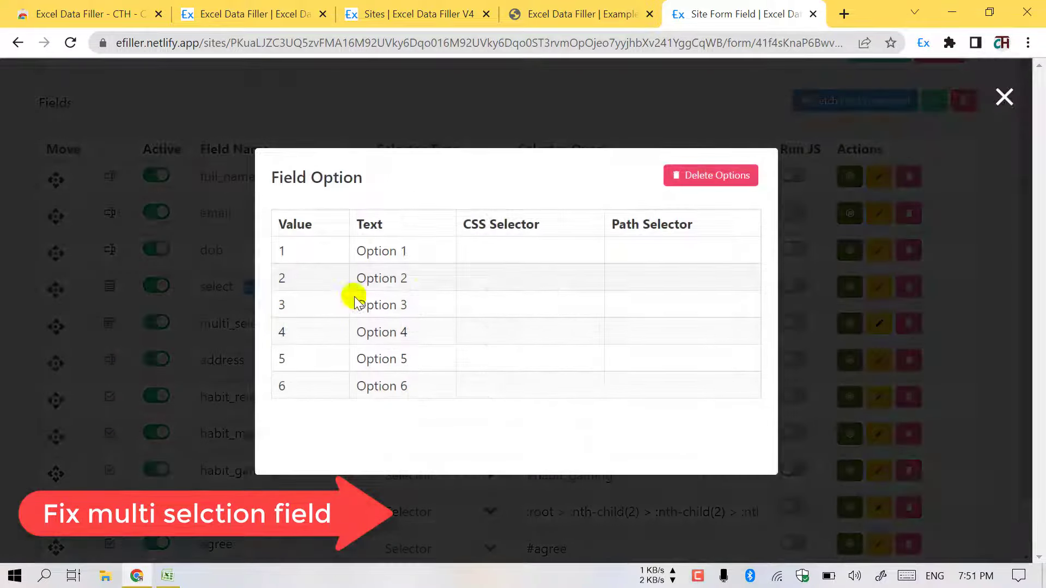
{"action": "left_click", "coordinate": [698, 119]}
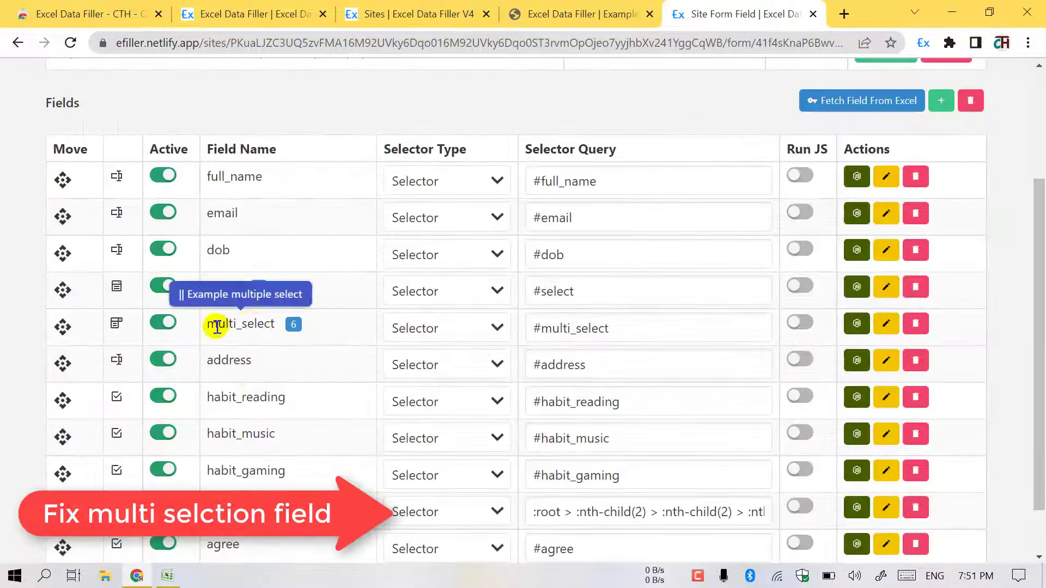
- Set multi_select to Multiple Select, matched Through Name/Value, with ',' as the split character
{"action": "left_click", "coordinate": [894, 327]}
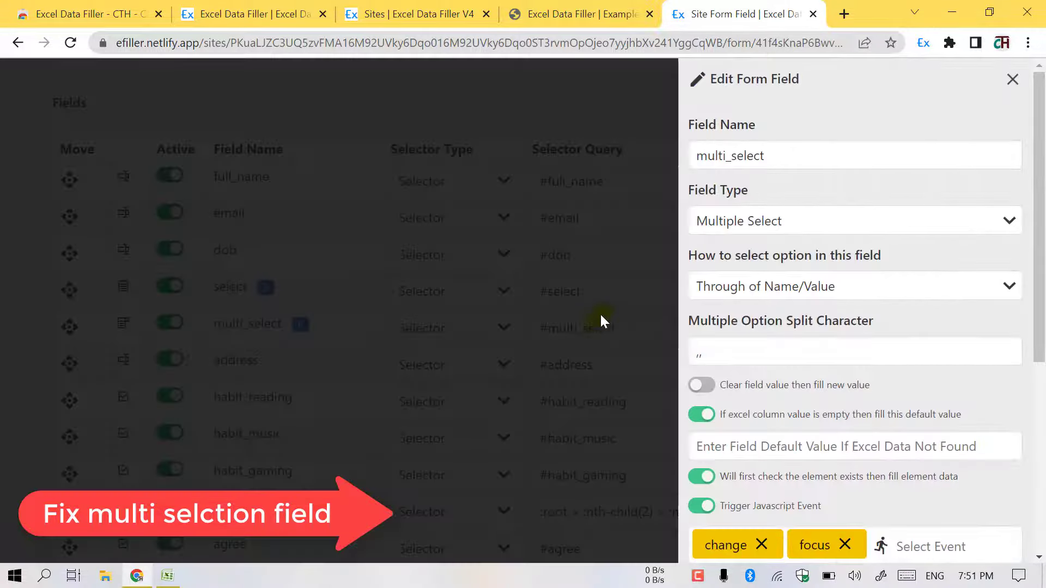
{"action": "left_click", "coordinate": [731, 226]}
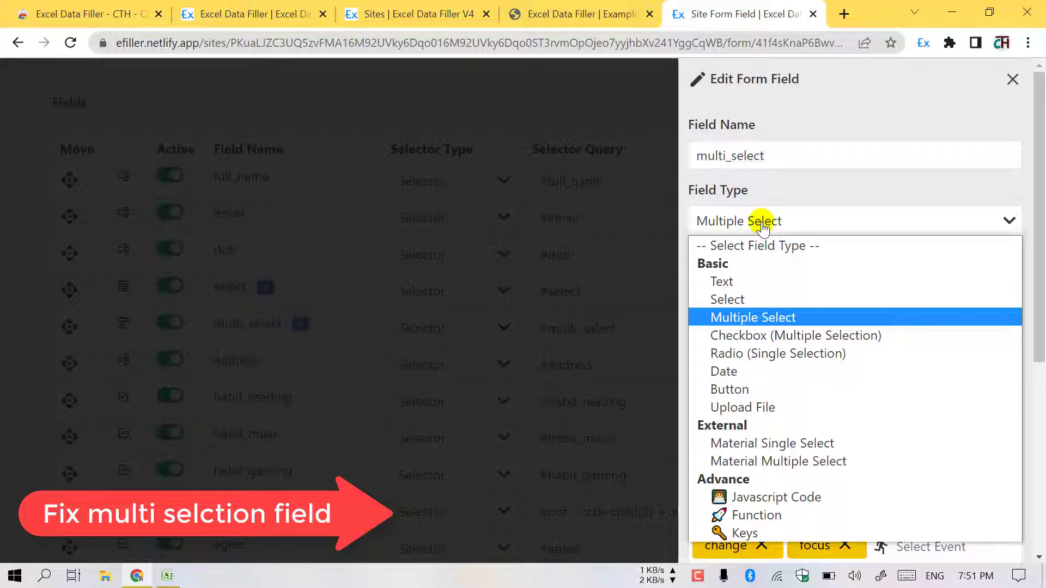
{"action": "left_click", "coordinate": [763, 227]}
{"action": "left_click", "coordinate": [741, 290]}
{"action": "left_click", "coordinate": [753, 292]}
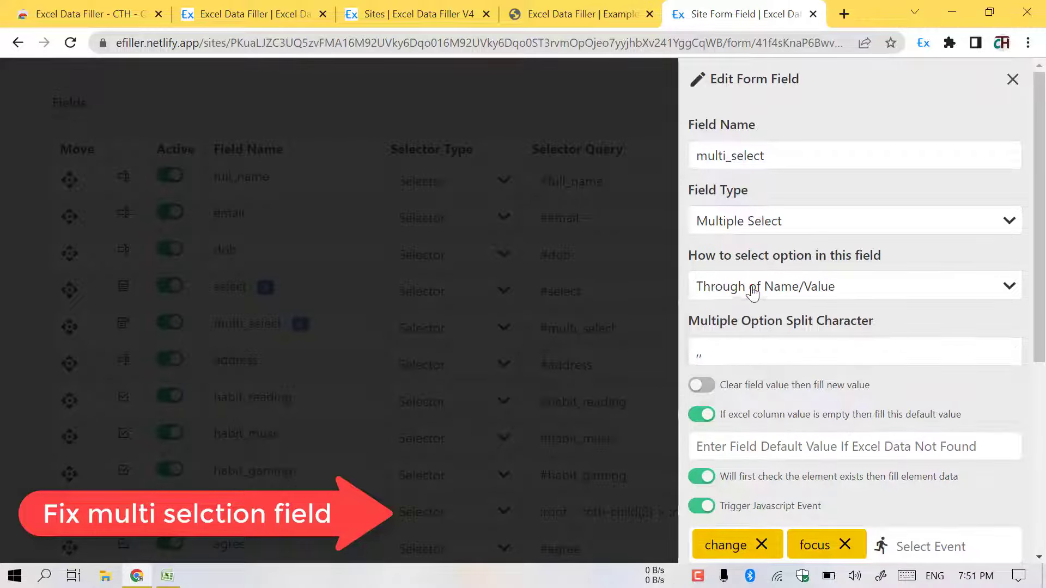
{"action": "left_click_drag", "start_coordinate": [703, 330], "coordinate": [856, 322]}
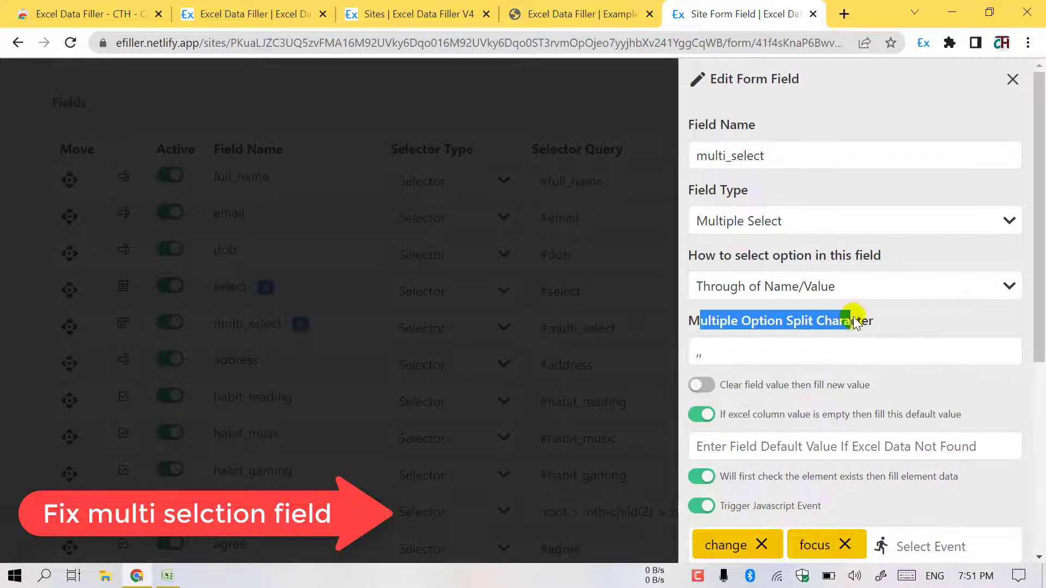
{"action": "left_click", "coordinate": [719, 364]}
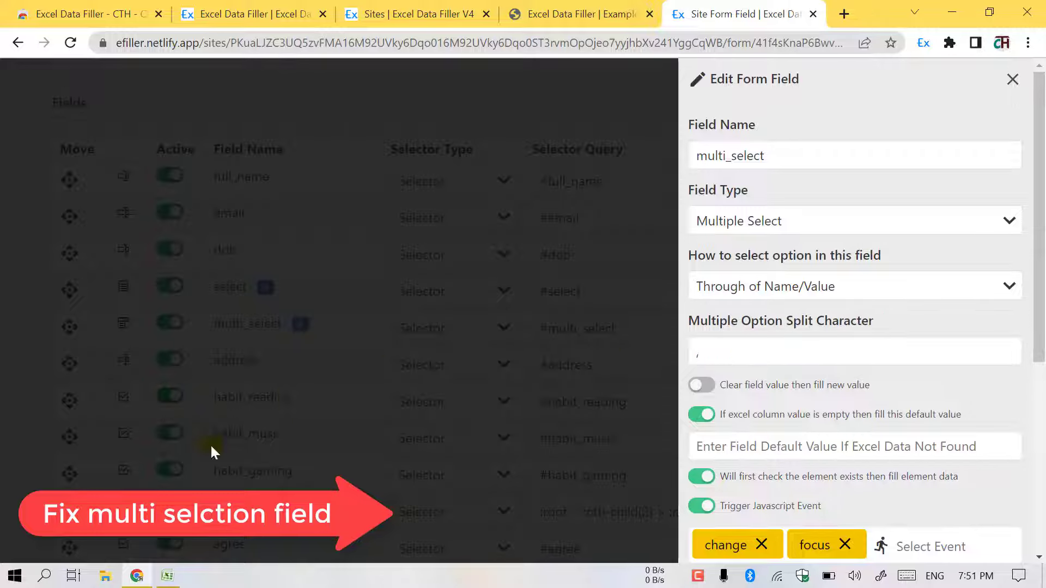
- Confirm in the workbook that the multi_select values in E2 and E3 read 1,2,4
{"action": "left_click", "coordinate": [166, 576]}
{"action": "left_click", "coordinate": [251, 203]}
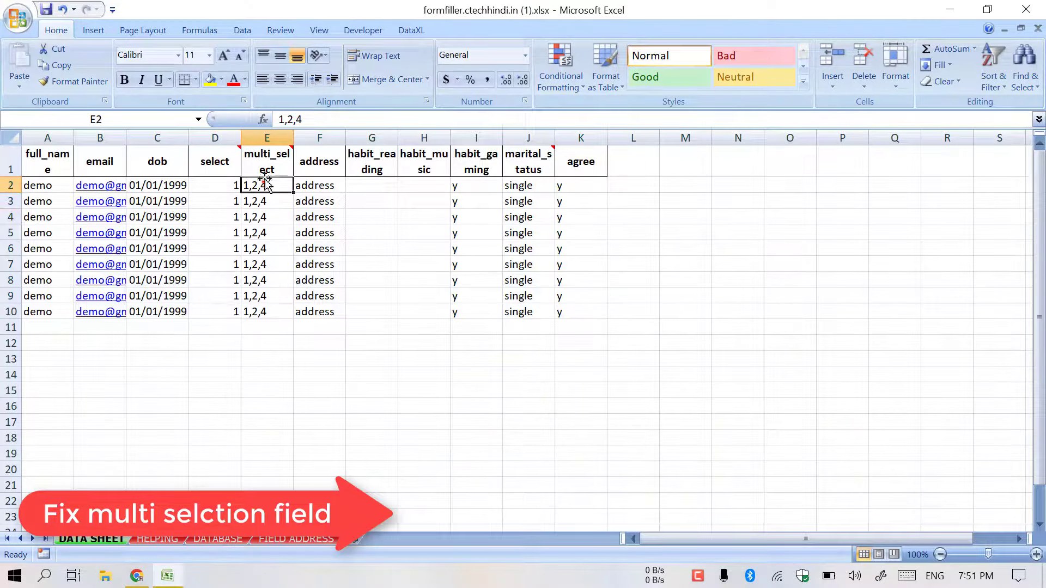
{"action": "left_click", "coordinate": [286, 120]}
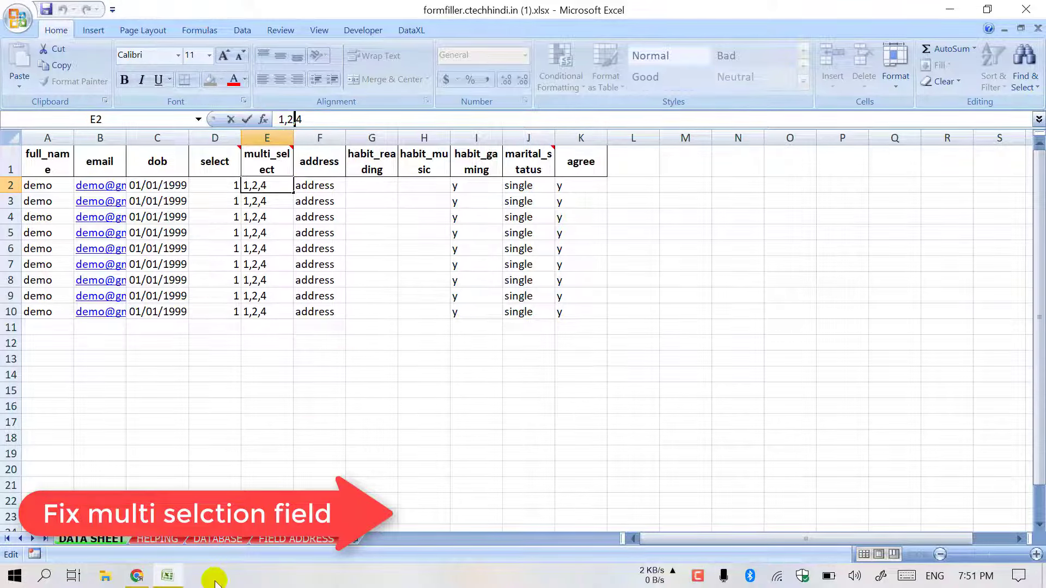
{"action": "left_click", "coordinate": [144, 580]}
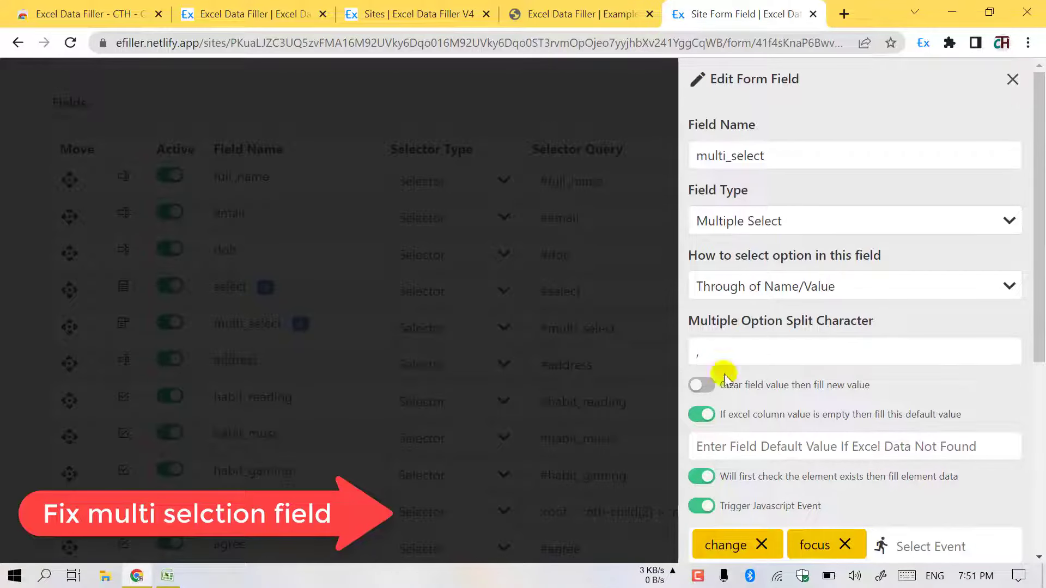
- Save the multi_select field, update the form, and see Example 1 filled with Options 1, 2 and 4
{"action": "scroll", "coordinate": [724, 376], "scroll_direction": "down", "scroll_amount": 5}
{"action": "left_click", "coordinate": [718, 514]}
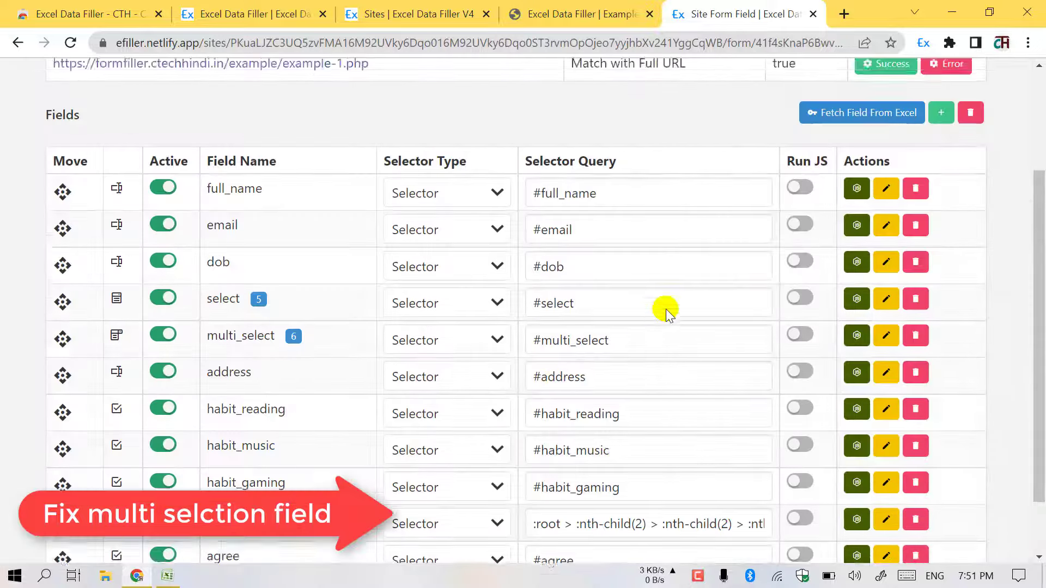
{"action": "scroll", "coordinate": [668, 315], "scroll_direction": "up", "scroll_amount": 3}
{"action": "left_click", "coordinate": [947, 143]}
{"action": "left_click", "coordinate": [583, 14]}
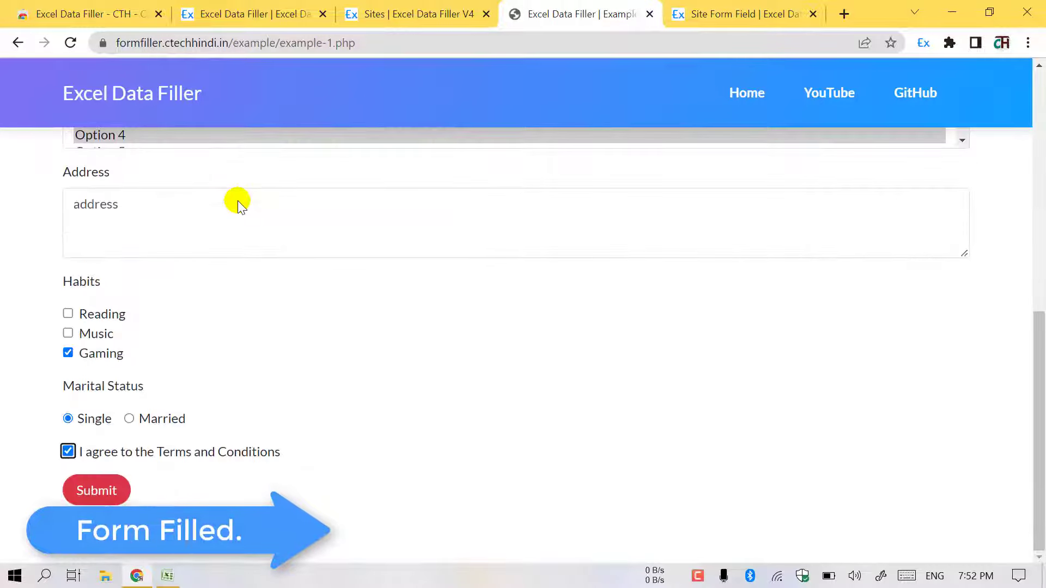
{"action": "scroll", "coordinate": [96, 319], "scroll_direction": "up", "scroll_amount": 3}
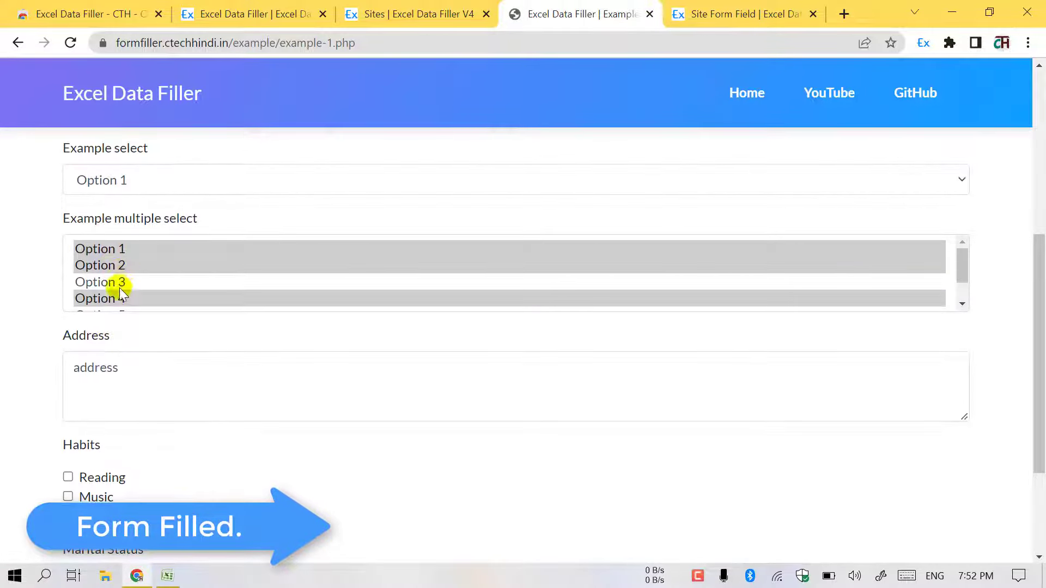
{"action": "scroll", "coordinate": [277, 257], "scroll_direction": "up", "scroll_amount": 6}
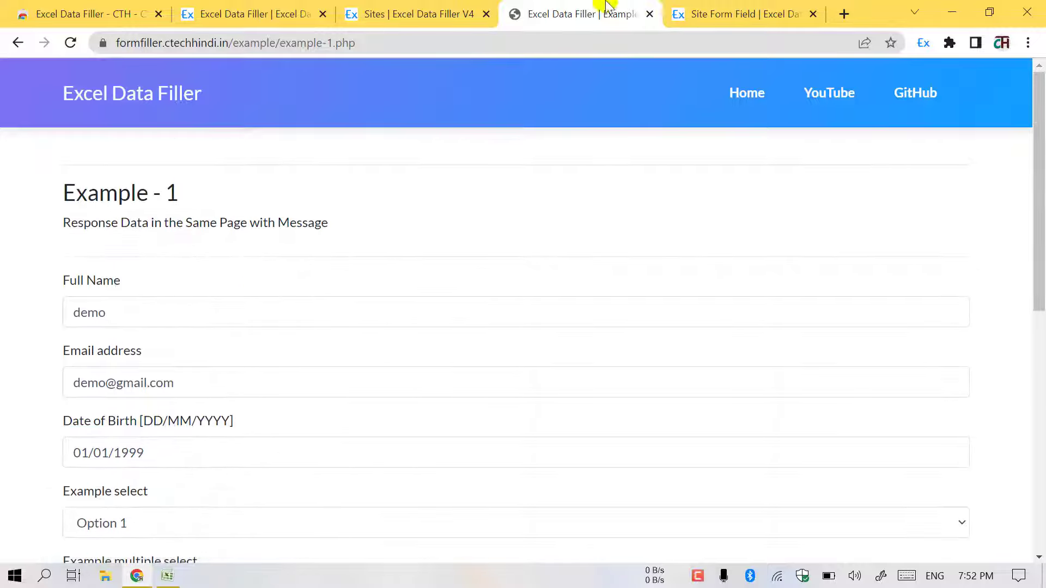
- Open the Logs page and review the RUNNING log entries
{"action": "left_click", "coordinate": [723, 6]}
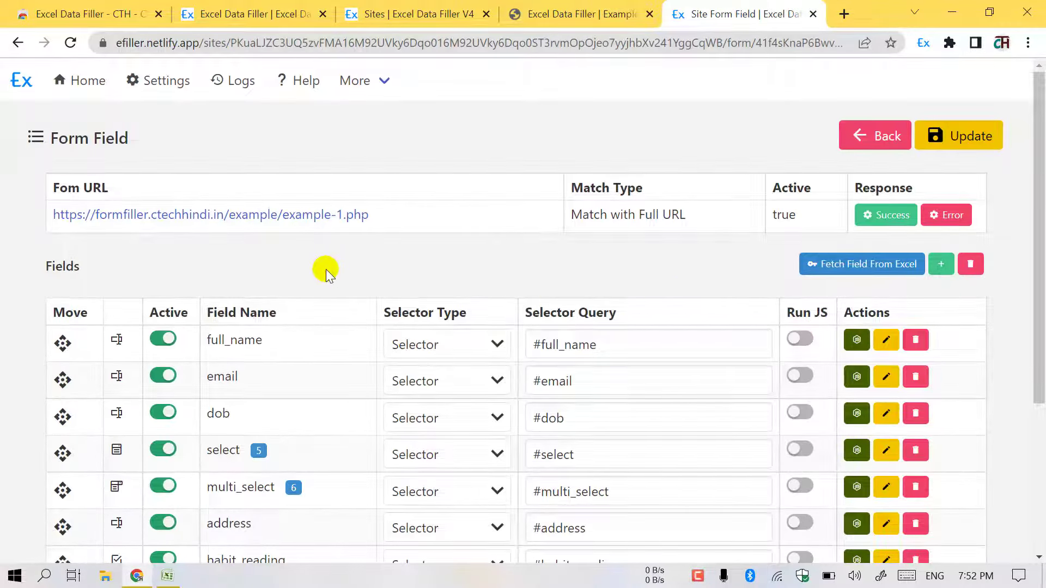
{"action": "scroll", "coordinate": [327, 272], "scroll_direction": "down", "scroll_amount": 3}
{"action": "scroll", "coordinate": [327, 264], "scroll_direction": "up", "scroll_amount": 3}
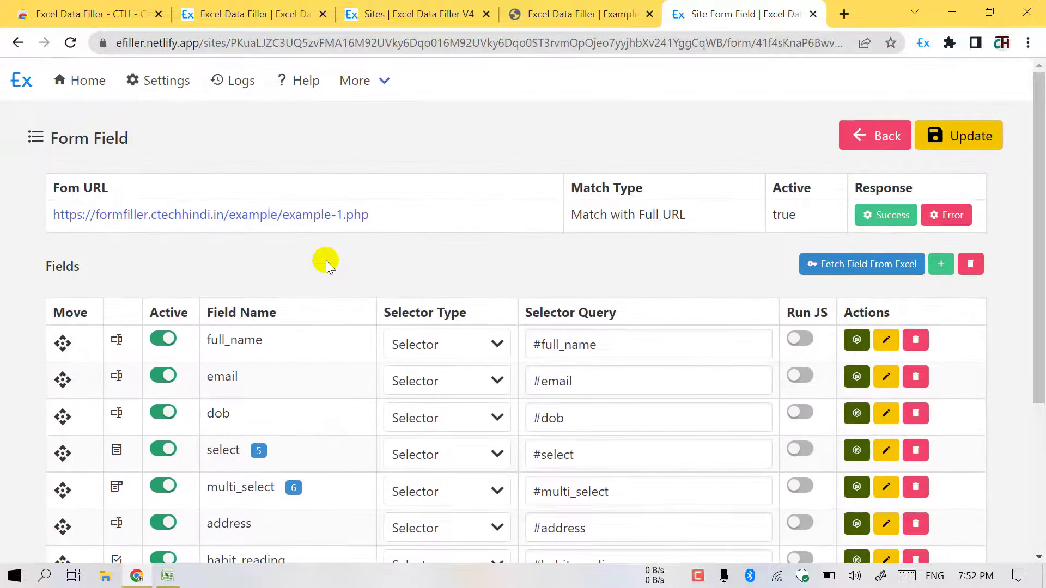
{"action": "left_click", "coordinate": [251, 87]}
{"action": "left_click", "coordinate": [180, 192]}
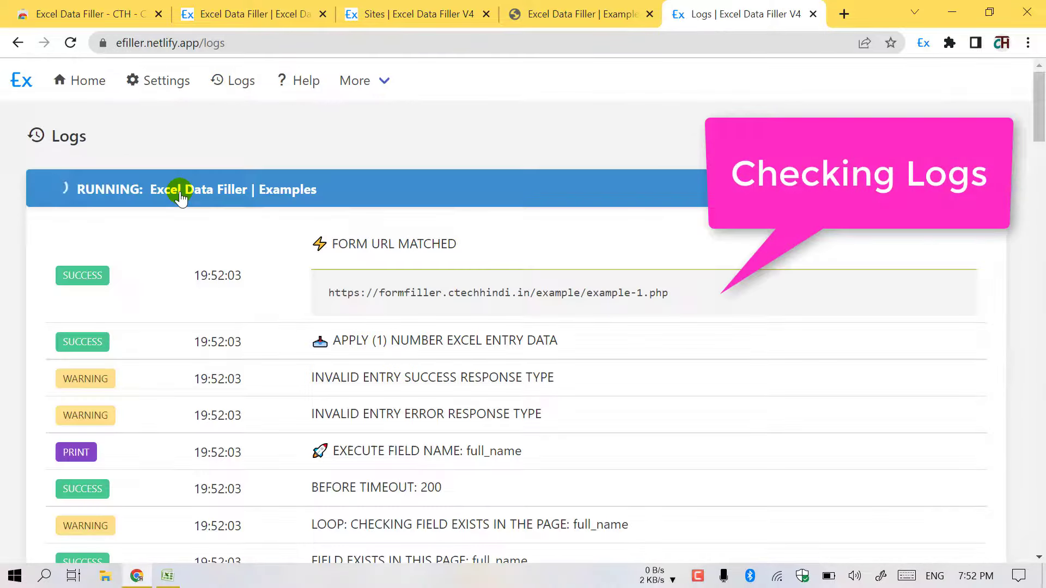
{"action": "scroll", "coordinate": [185, 293], "scroll_direction": "down", "scroll_amount": 15}
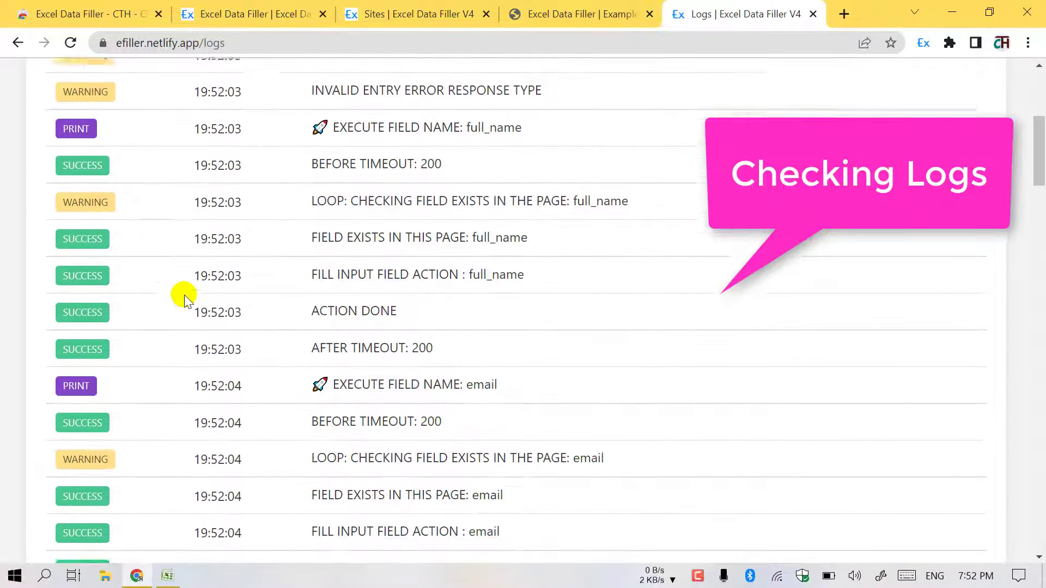
{"action": "scroll", "coordinate": [184, 299], "scroll_direction": "up", "scroll_amount": 15}
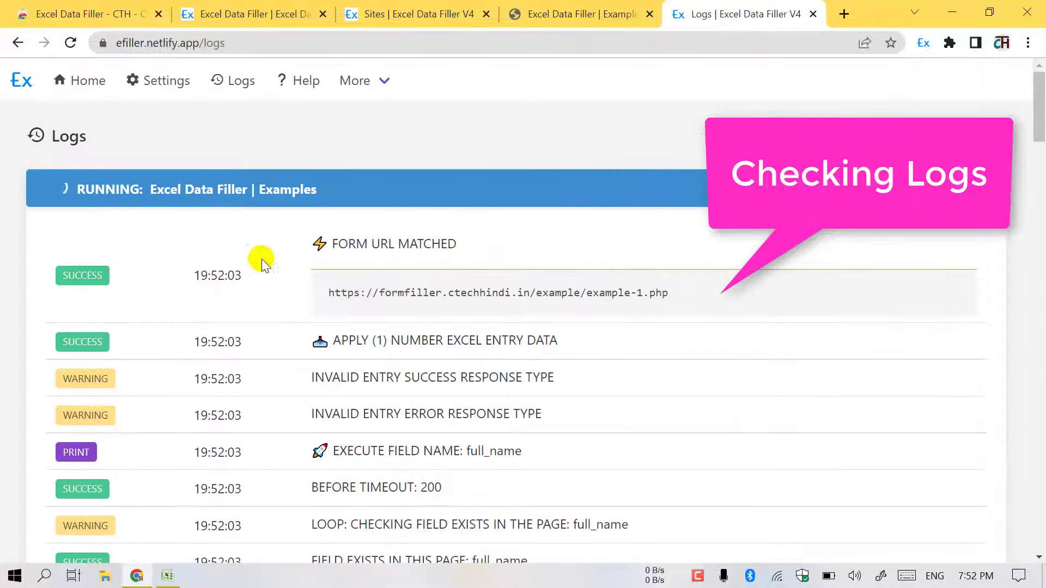
{"action": "left_click", "coordinate": [329, 196]}
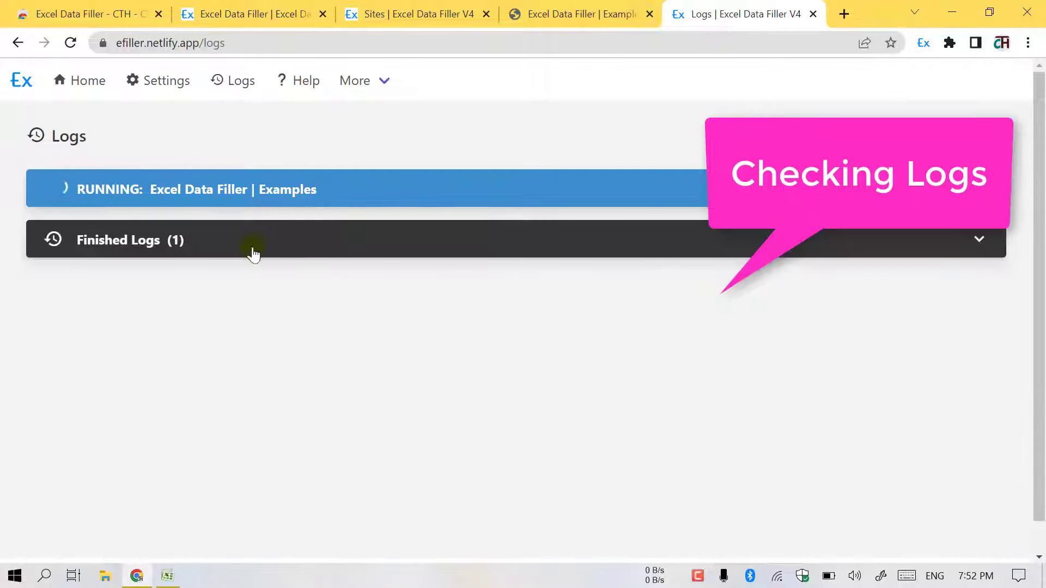
- Expand Finished Logs and inspect the Examples log entry
{"action": "left_click", "coordinate": [252, 254]}
{"action": "left_click", "coordinate": [194, 297]}
{"action": "scroll", "coordinate": [159, 375], "scroll_direction": "down", "scroll_amount": 9}
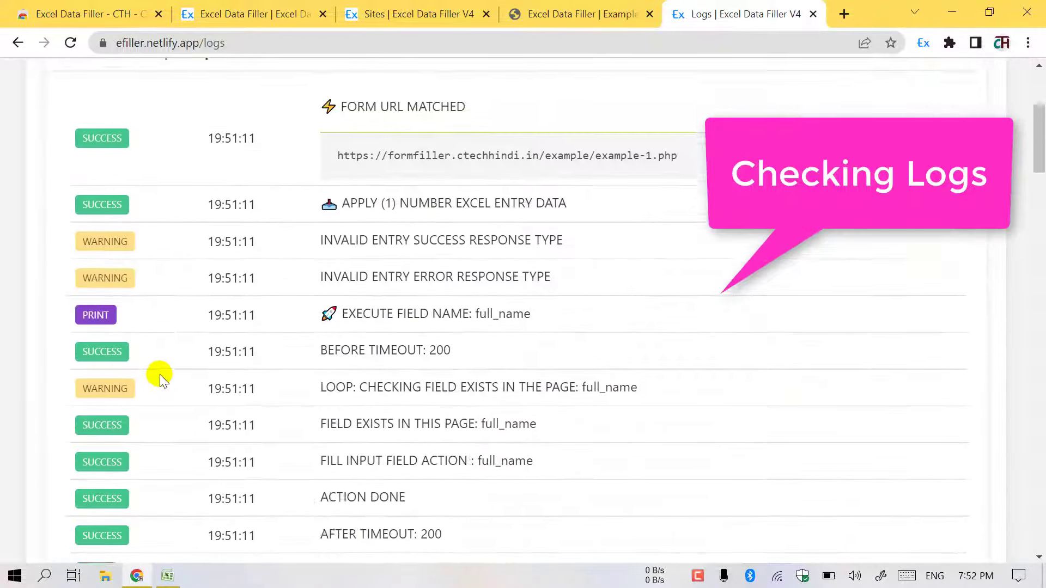
{"action": "scroll", "coordinate": [159, 374], "scroll_direction": "up", "scroll_amount": 9}
{"action": "left_click", "coordinate": [201, 236]}
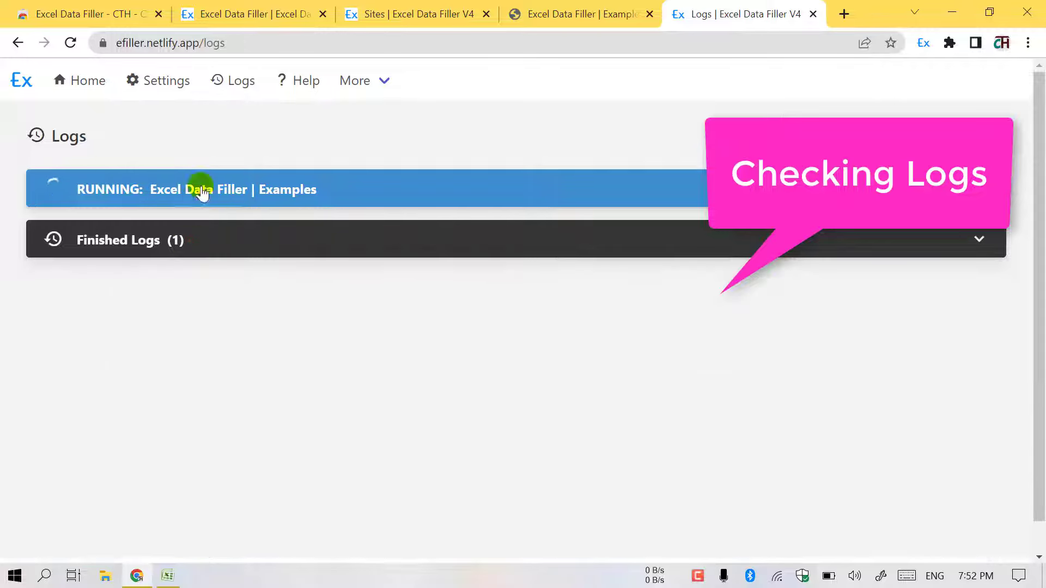
- Review the Logs Settings section, then choose Delete all logs
{"action": "left_click", "coordinate": [156, 79]}
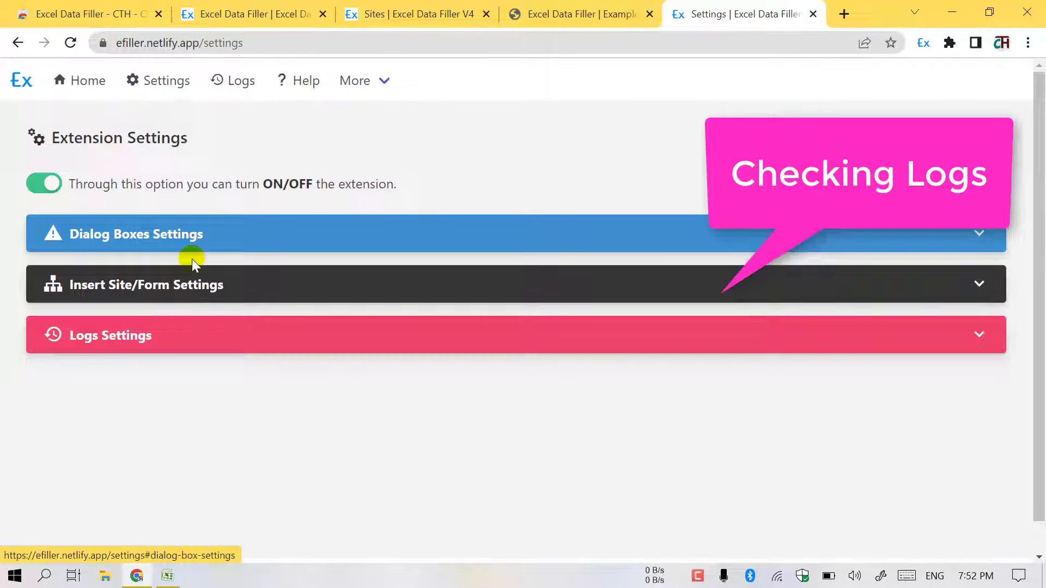
{"action": "left_click", "coordinate": [159, 339]}
{"action": "scroll", "coordinate": [242, 338], "scroll_direction": "down", "scroll_amount": 1}
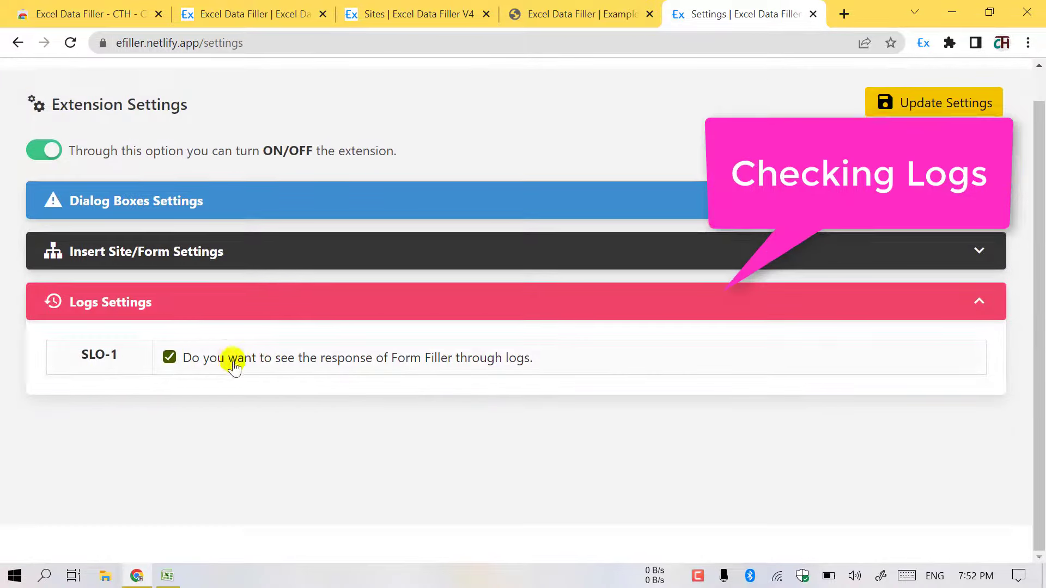
{"action": "scroll", "coordinate": [477, 345], "scroll_direction": "up", "scroll_amount": 1}
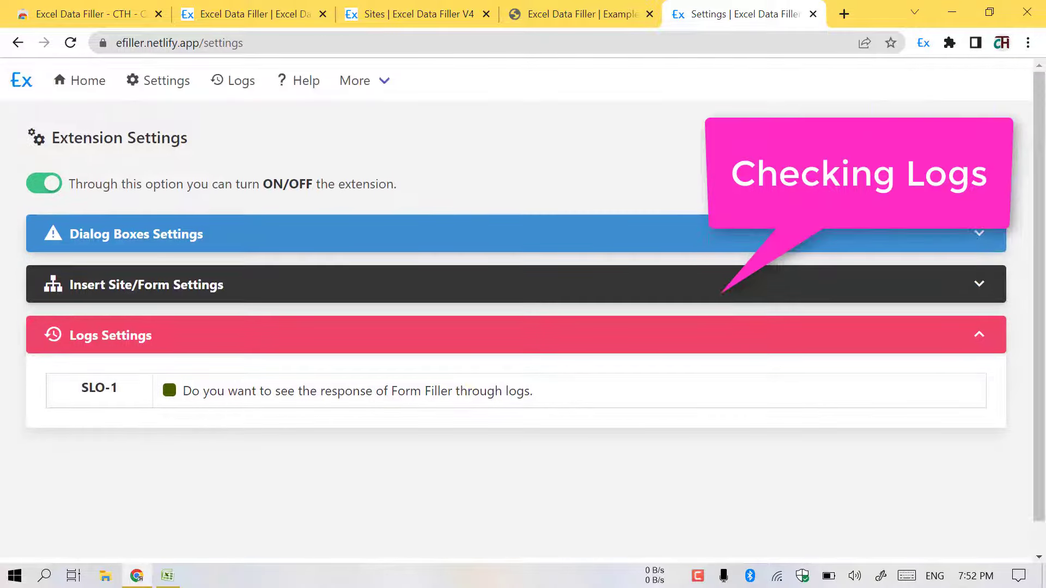
{"action": "left_click", "coordinate": [566, 11]}
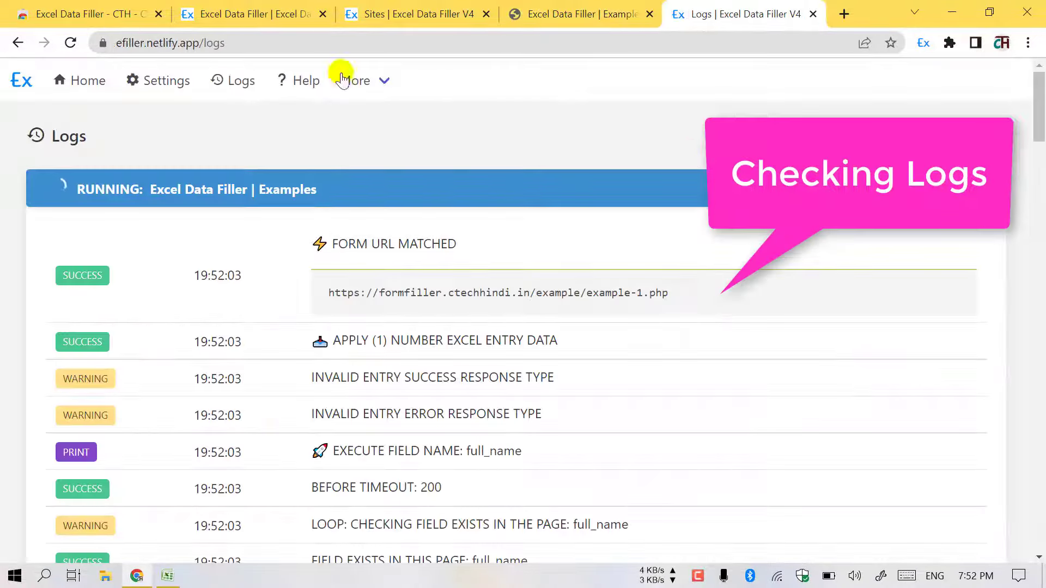
{"action": "left_click", "coordinate": [992, 121]}
- Confirm deleting all logs, then reload the example form and the Logs page
{"action": "left_click", "coordinate": [679, 395]}
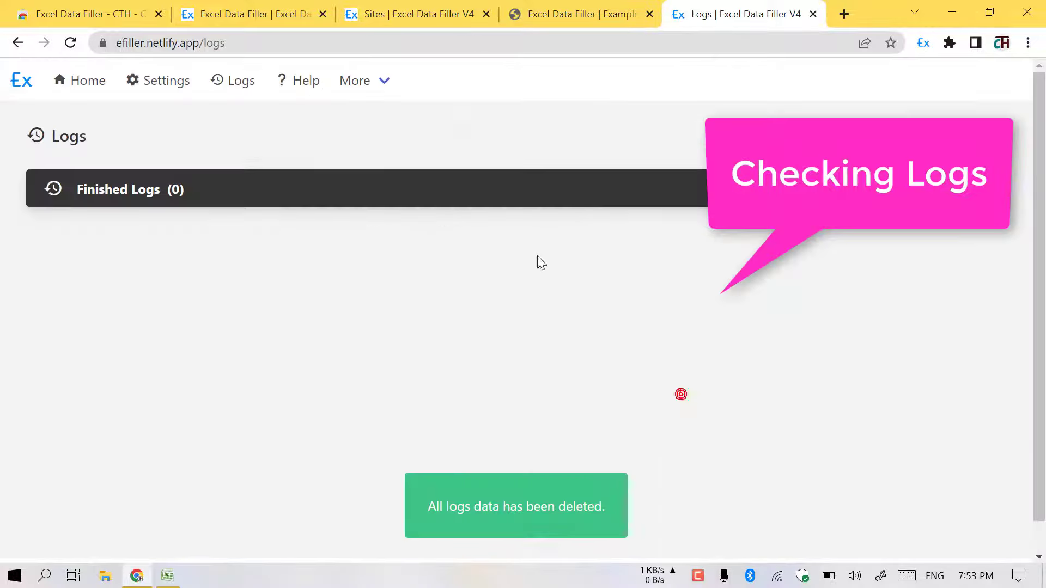
{"action": "left_click", "coordinate": [70, 42]}
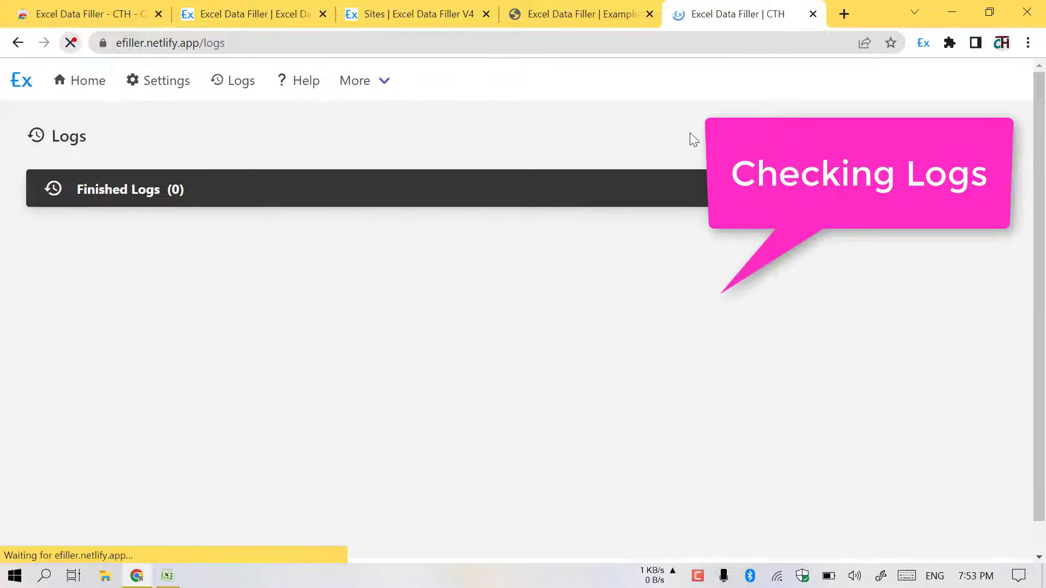
{"action": "left_click", "coordinate": [618, 8]}
{"action": "left_click", "coordinate": [70, 42]}
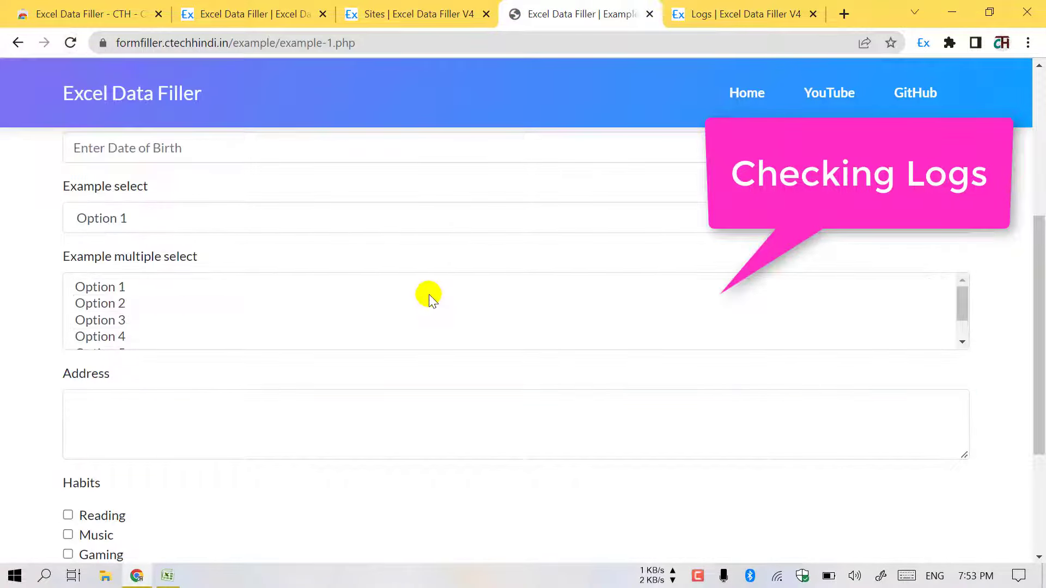
{"action": "left_click", "coordinate": [741, 7]}
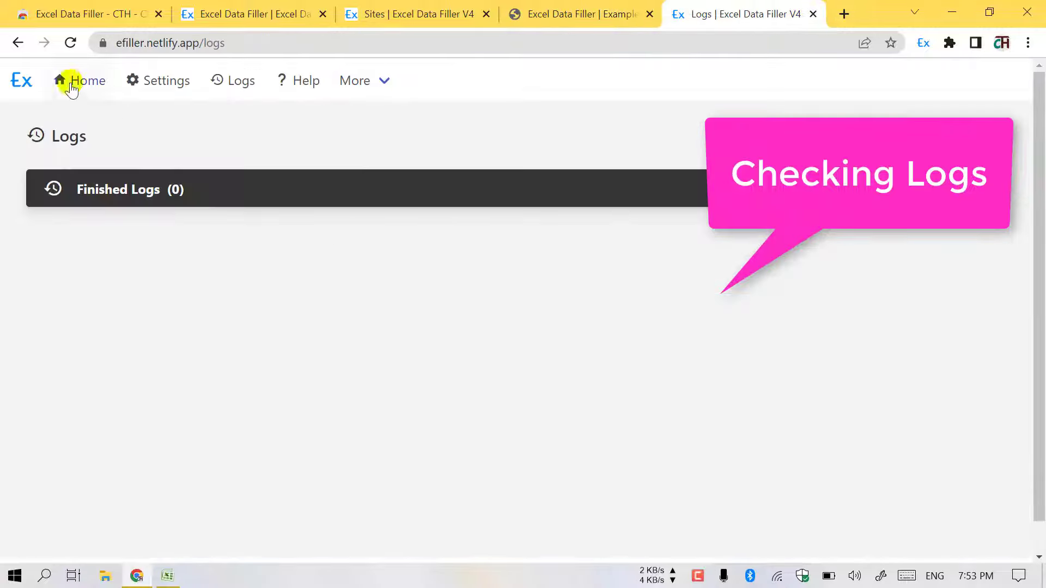
{"action": "left_click", "coordinate": [70, 42]}
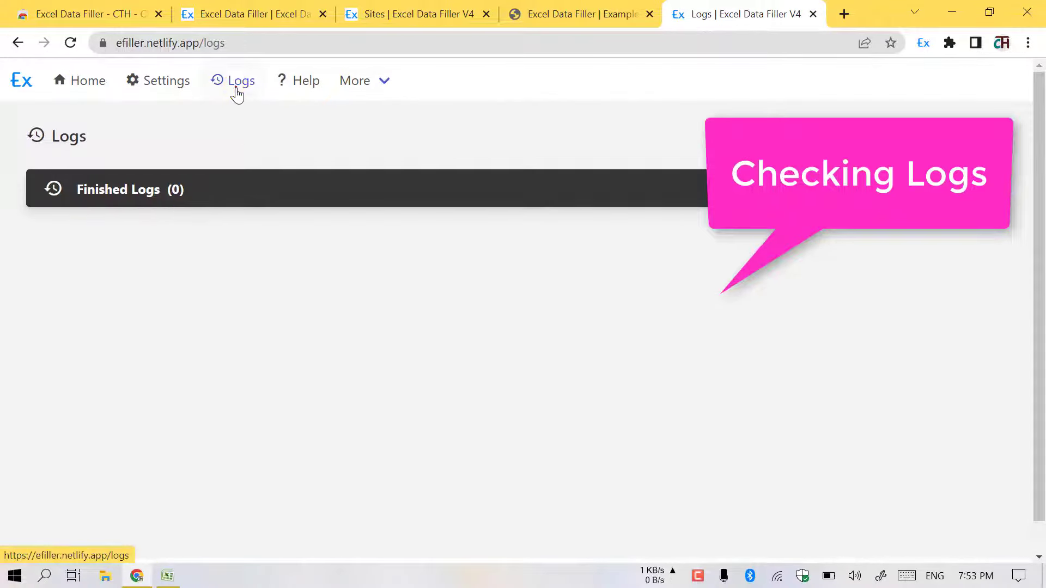
- Check Logs Settings, then reload Example 1 and watch its fresh running log
{"action": "left_click", "coordinate": [176, 90]}
{"action": "left_click", "coordinate": [172, 333]}
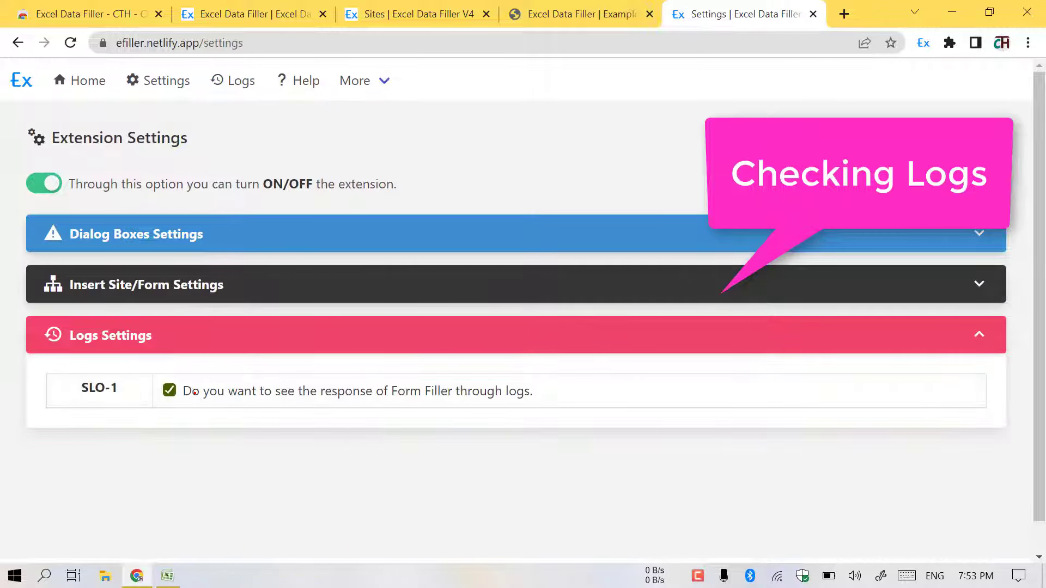
{"action": "left_click", "coordinate": [218, 82]}
{"action": "left_click", "coordinate": [575, 11]}
{"action": "left_click", "coordinate": [70, 43]}
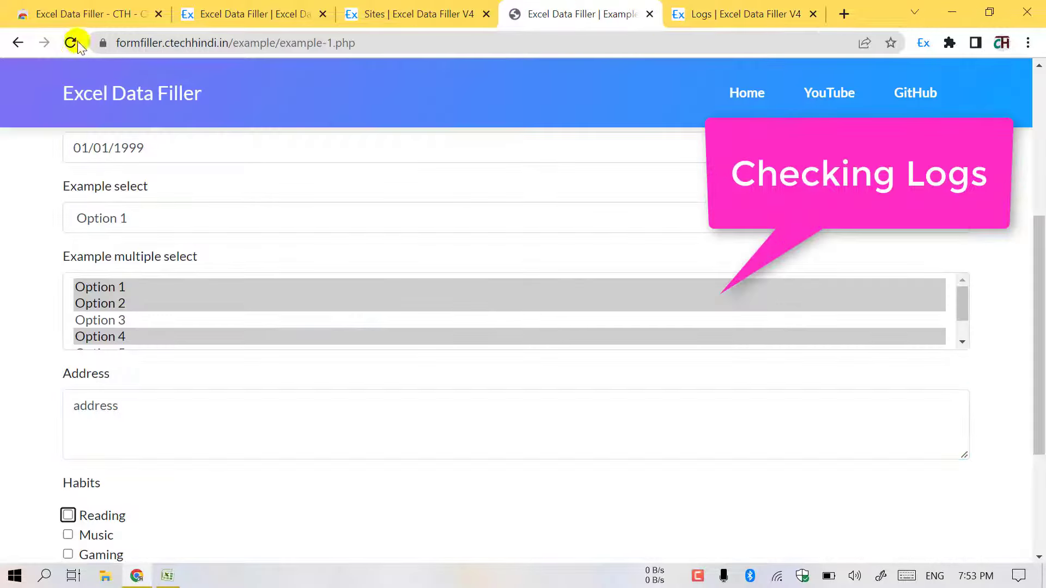
{"action": "left_click", "coordinate": [754, 11]}
- Highlight the email field entry and the ACTION DONE line in the fill log
{"action": "scroll", "coordinate": [374, 233], "scroll_direction": "down", "scroll_amount": 6}
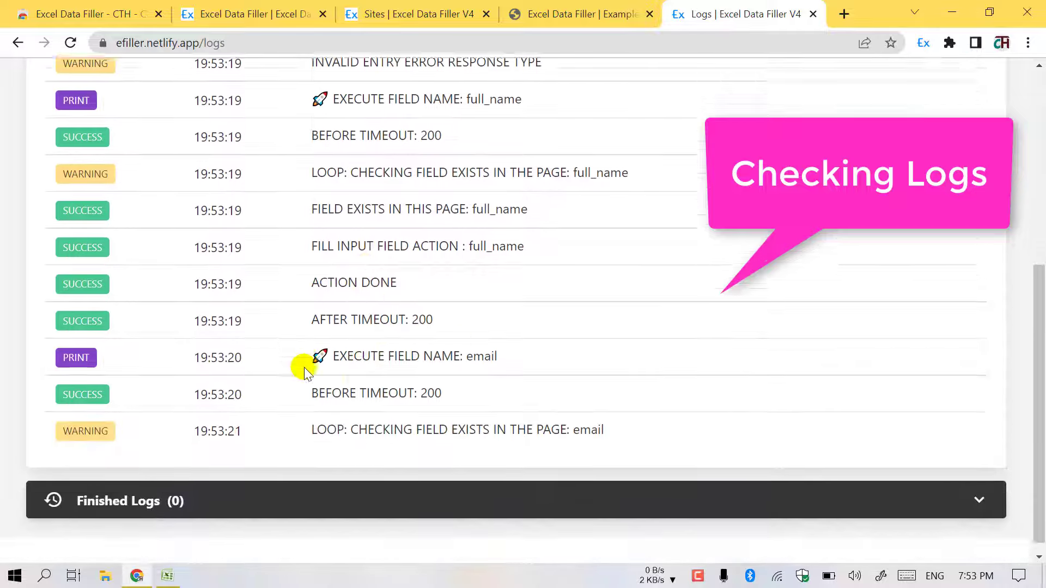
{"action": "left_click_drag", "start_coordinate": [432, 351], "coordinate": [497, 345]}
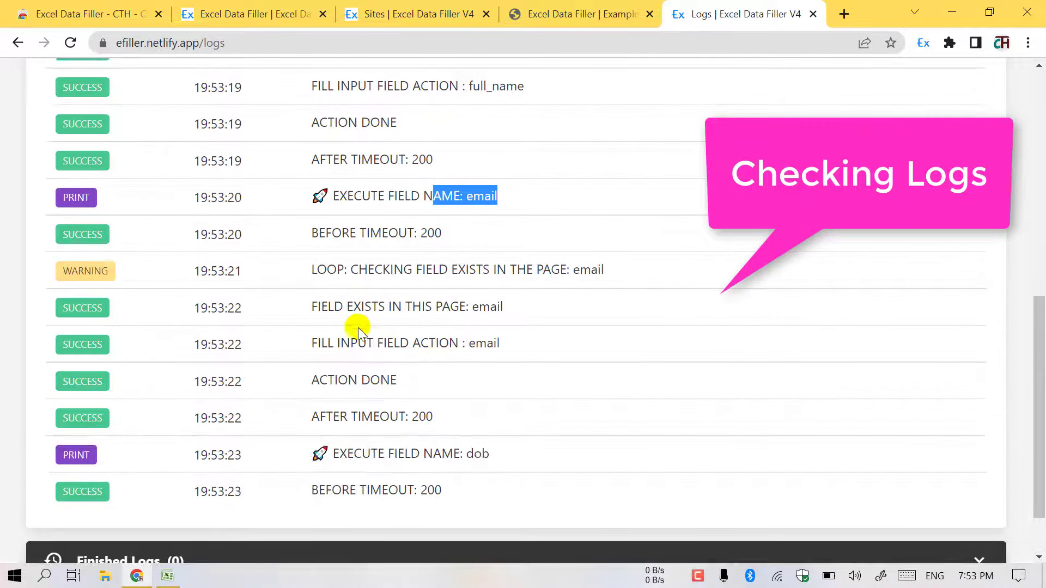
{"action": "triple_click", "coordinate": [337, 386]}
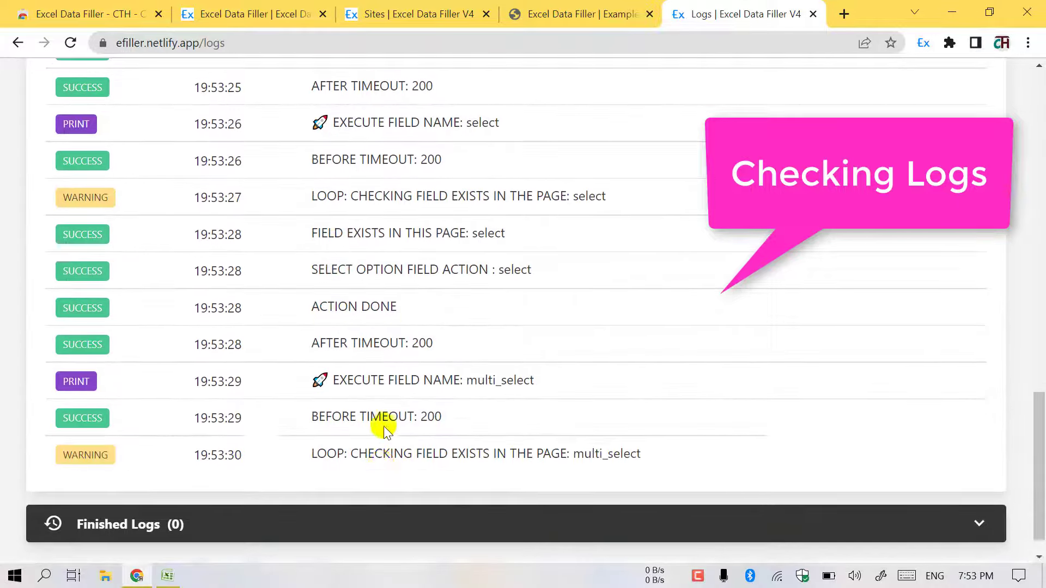
{"action": "scroll", "coordinate": [385, 429], "scroll_direction": "down", "scroll_amount": 3}
{"action": "left_click", "coordinate": [579, 12]}
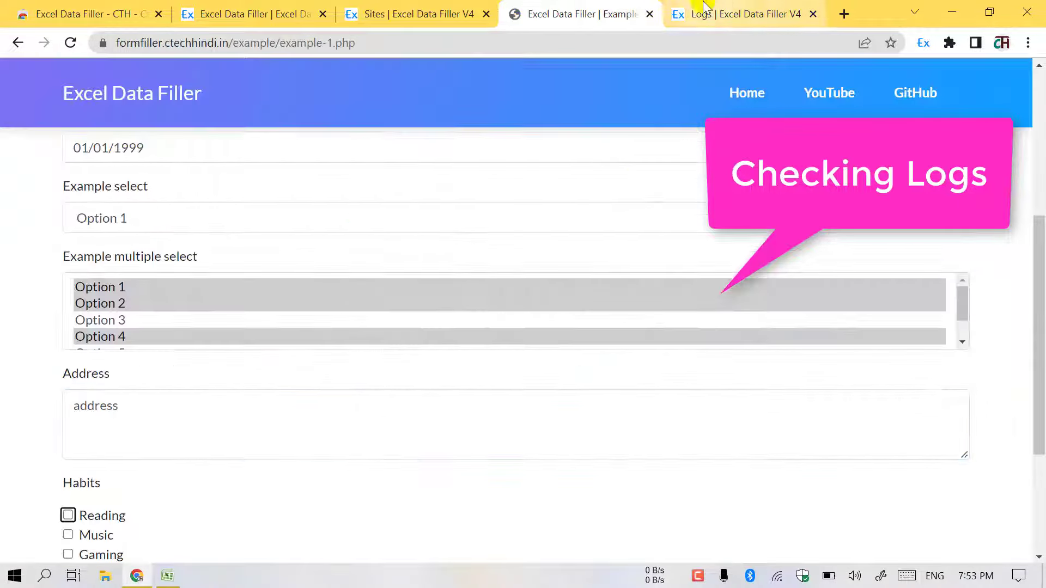
{"action": "left_click", "coordinate": [746, 4]}
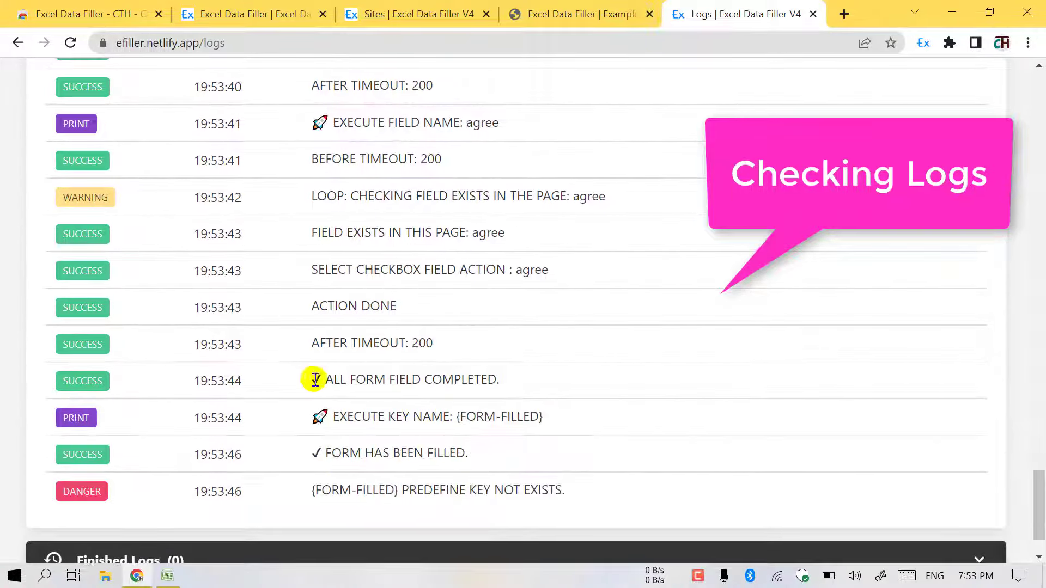
- Highlight the all-fields-completed entry and the {FORM-FILLED} key-not-exists error
{"action": "left_click_drag", "start_coordinate": [330, 381], "coordinate": [556, 385]}
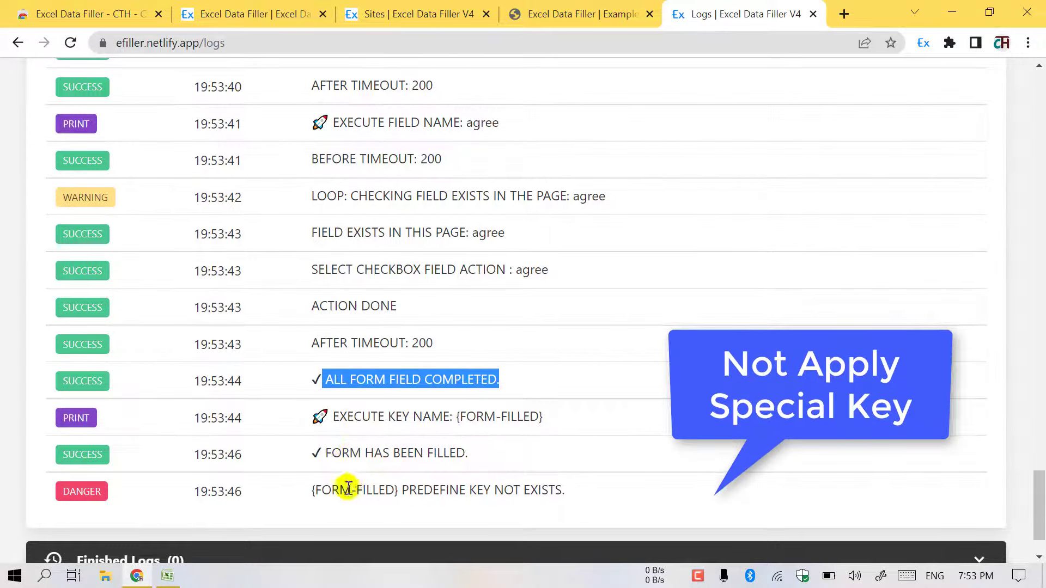
{"action": "left_click_drag", "start_coordinate": [313, 490], "coordinate": [615, 487]}
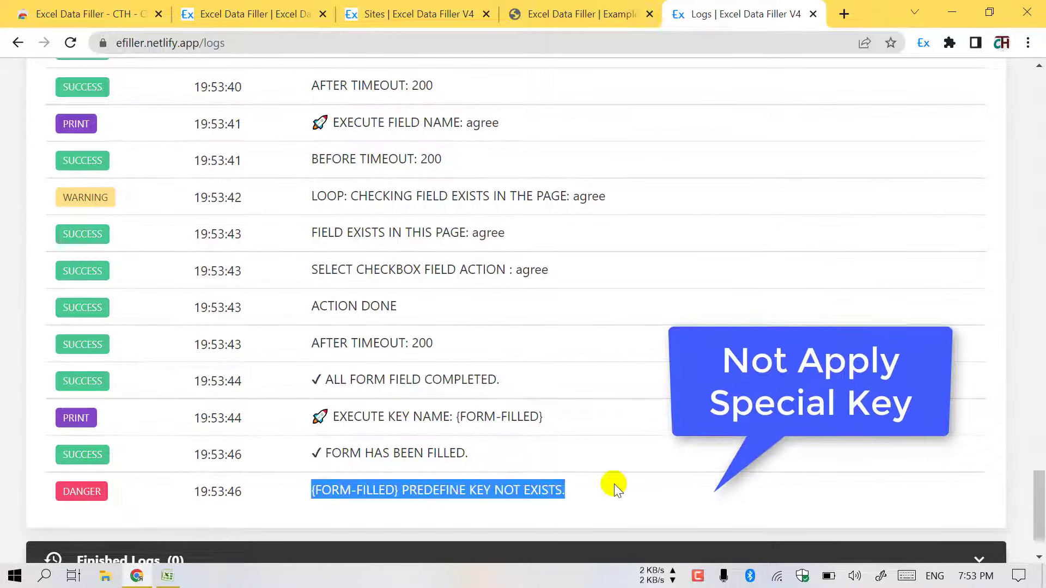
{"action": "left_click", "coordinate": [376, 479]}
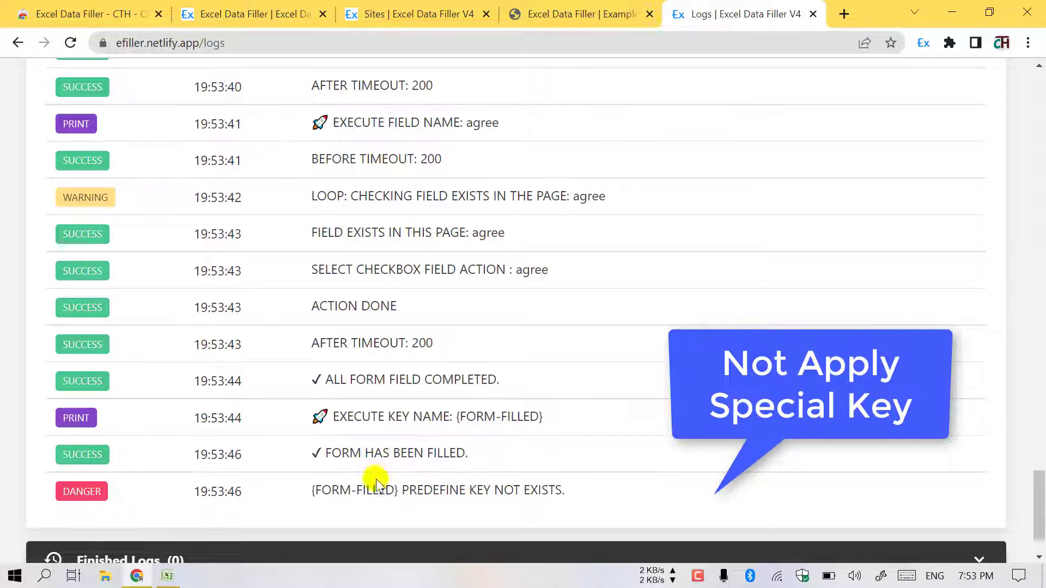
{"action": "left_click", "coordinate": [599, 7]}
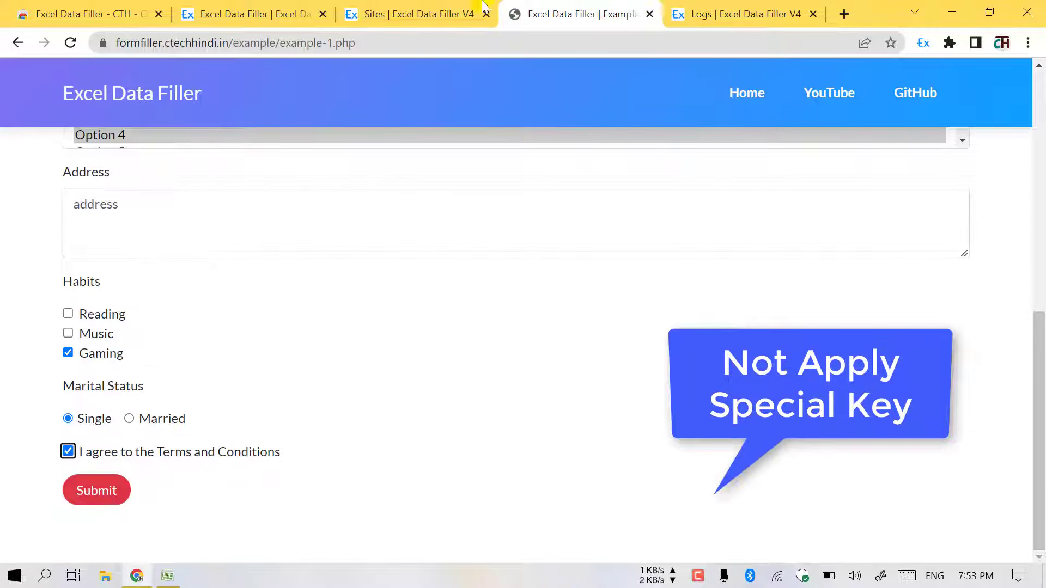
{"action": "left_click", "coordinate": [437, 7]}
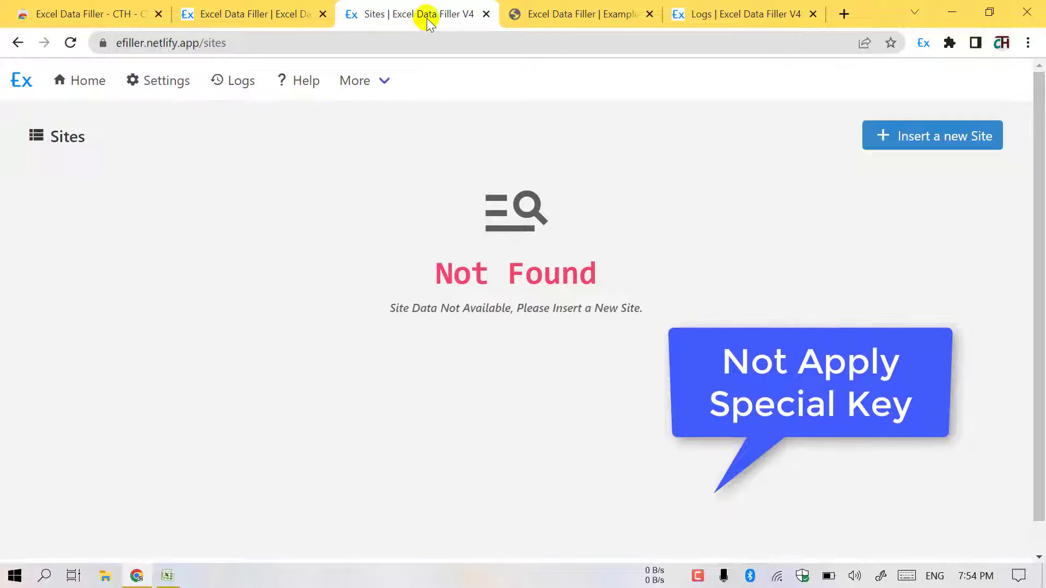
- Close the Sites tab and read the {FORM-FILLED} description in the Insert Key Public Keys table
{"action": "left_click", "coordinate": [487, 14]}
{"action": "left_click", "coordinate": [251, 14]}
{"action": "scroll", "coordinate": [58, 351], "scroll_direction": "down", "scroll_amount": 5}
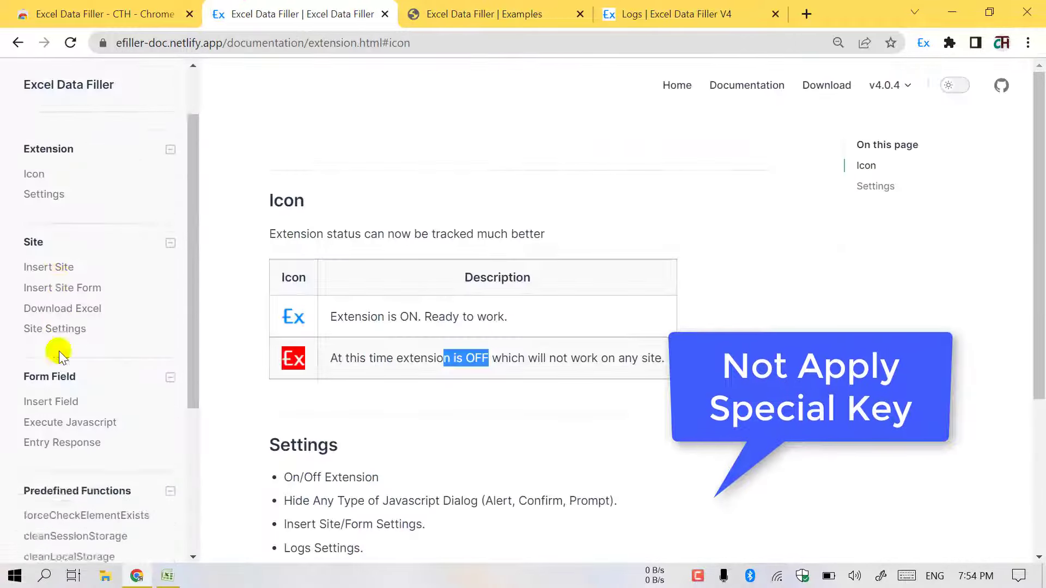
{"action": "left_click", "coordinate": [54, 388]}
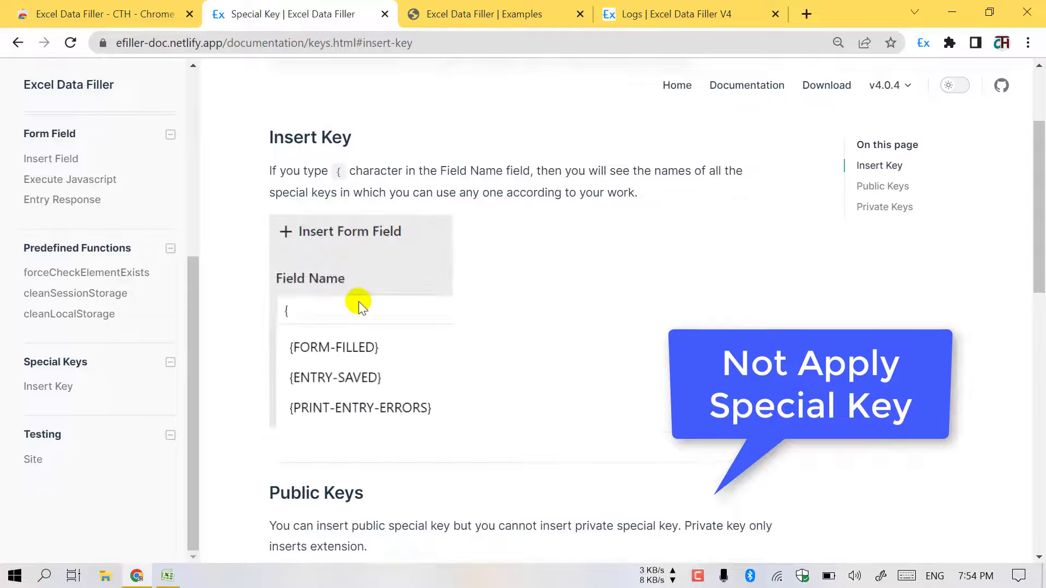
{"action": "scroll", "coordinate": [358, 300], "scroll_direction": "down", "scroll_amount": 2}
{"action": "scroll", "coordinate": [358, 302], "scroll_direction": "down", "scroll_amount": 3}
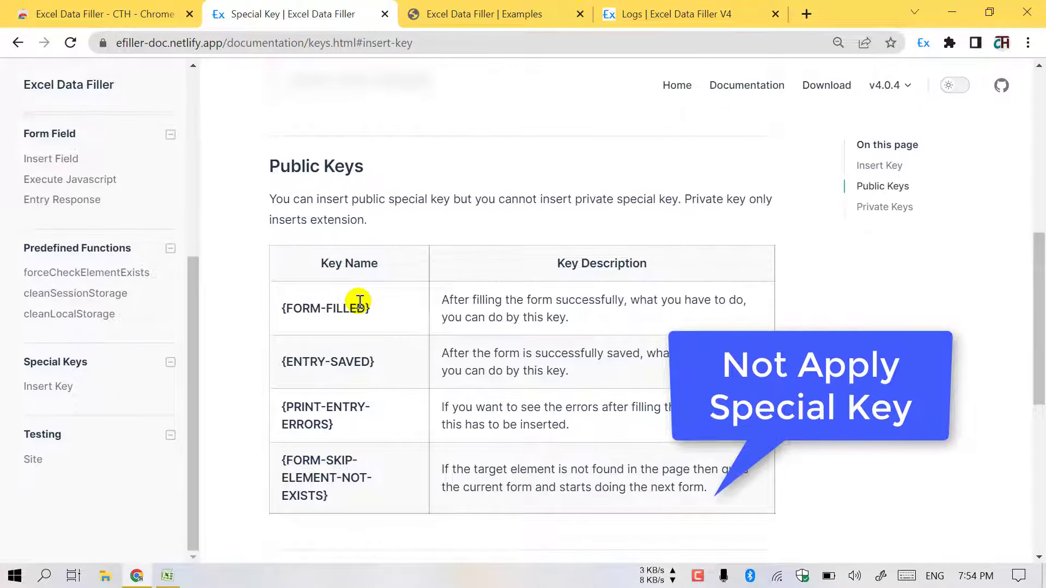
{"action": "scroll", "coordinate": [381, 272], "scroll_direction": "down", "scroll_amount": 1}
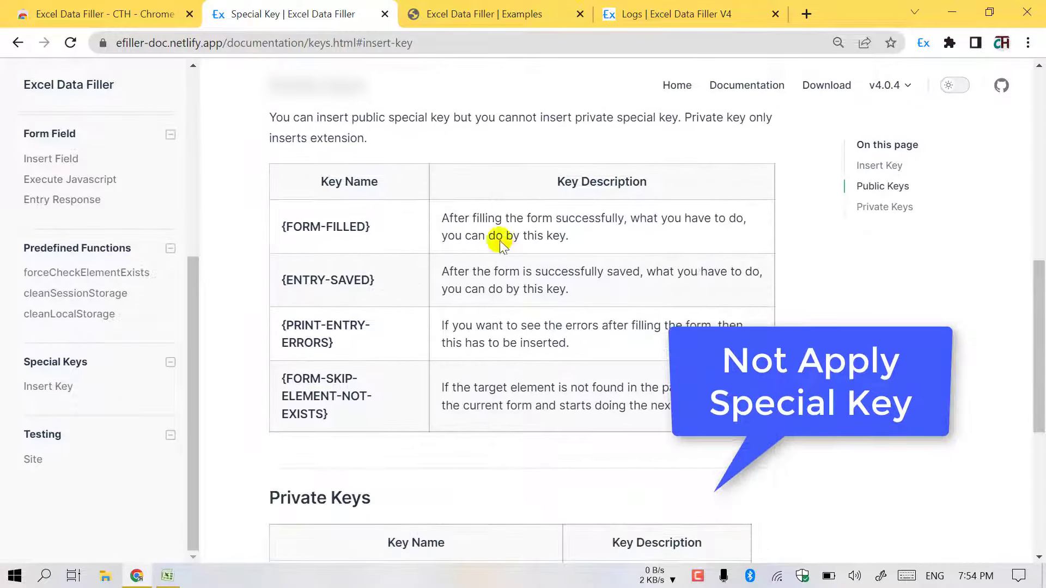
{"action": "left_click", "coordinate": [487, 223]}
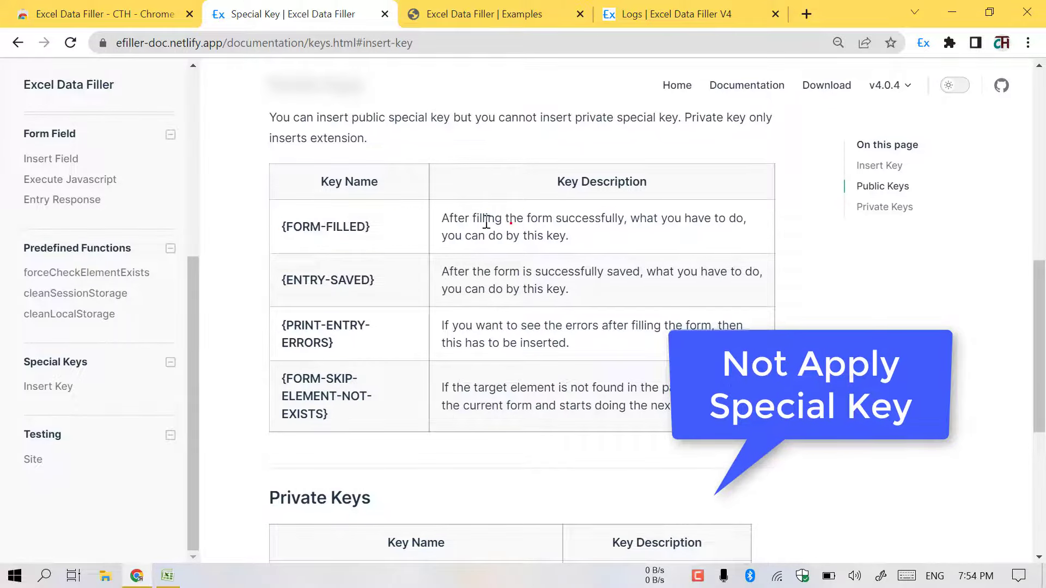
{"action": "left_click_drag", "start_coordinate": [626, 220], "coordinate": [533, 243]}
{"action": "left_click", "coordinate": [607, 241]}
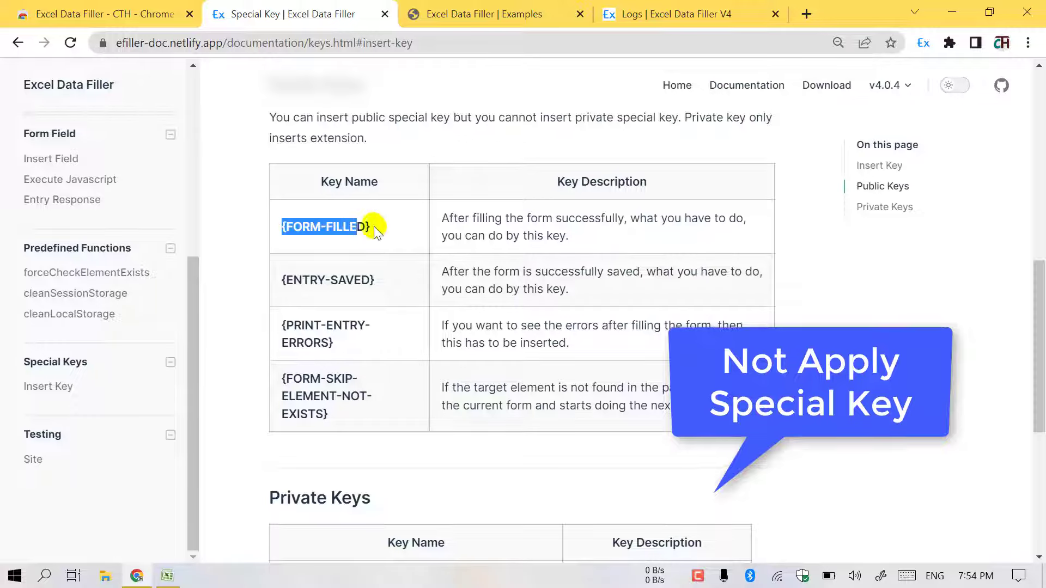
- Go from the logs to Home and open the Examples site's example-1 form field list
{"action": "left_click", "coordinate": [613, 12]}
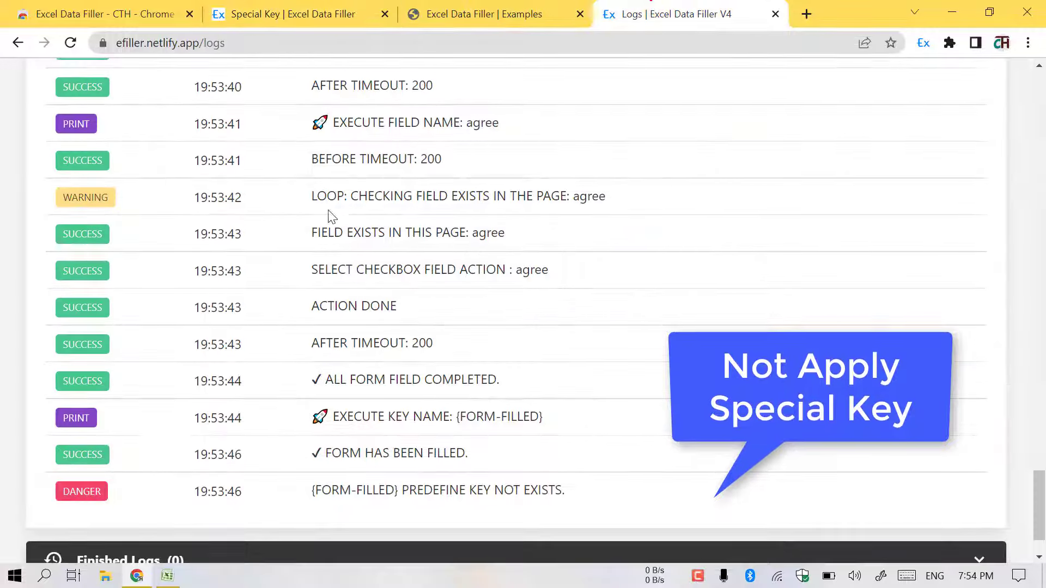
{"action": "scroll", "coordinate": [305, 224], "scroll_direction": "up", "scroll_amount": 5}
{"action": "scroll", "coordinate": [463, 234], "scroll_direction": "up", "scroll_amount": 10}
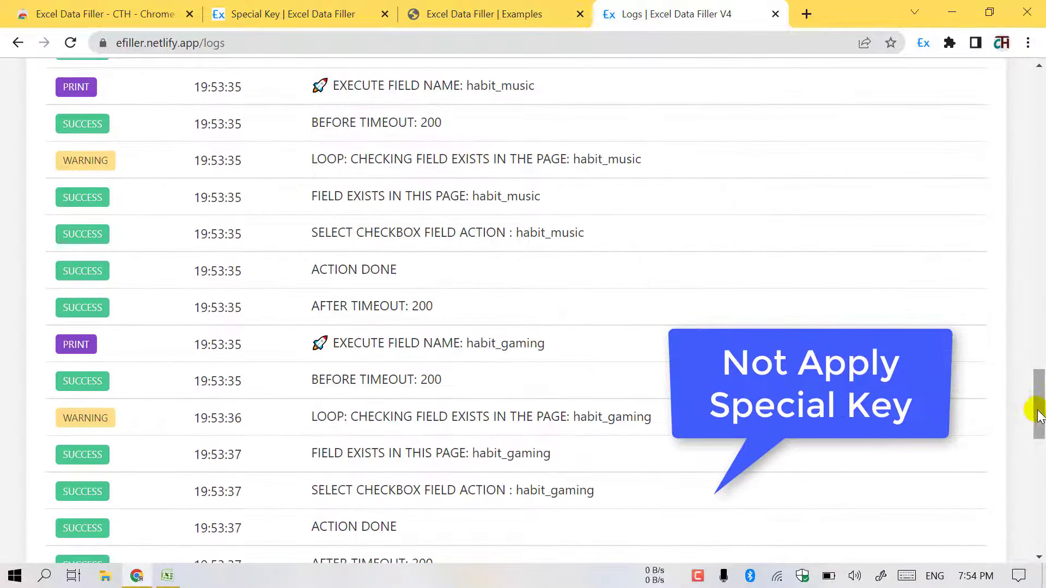
{"action": "left_click_drag", "start_coordinate": [1027, 416], "coordinate": [1029, 89]}
{"action": "left_click", "coordinate": [81, 81]}
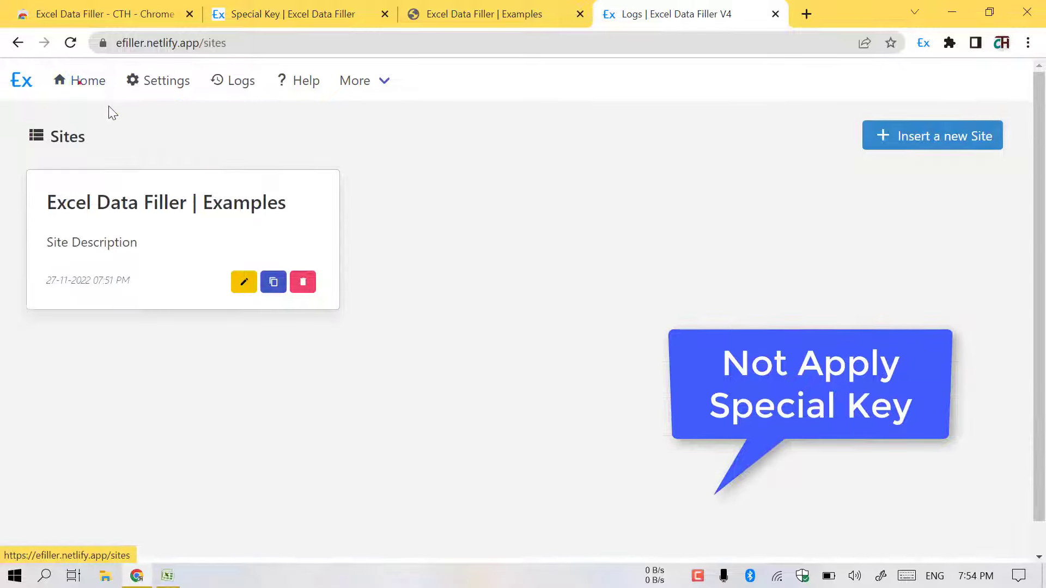
{"action": "left_click", "coordinate": [244, 282]}
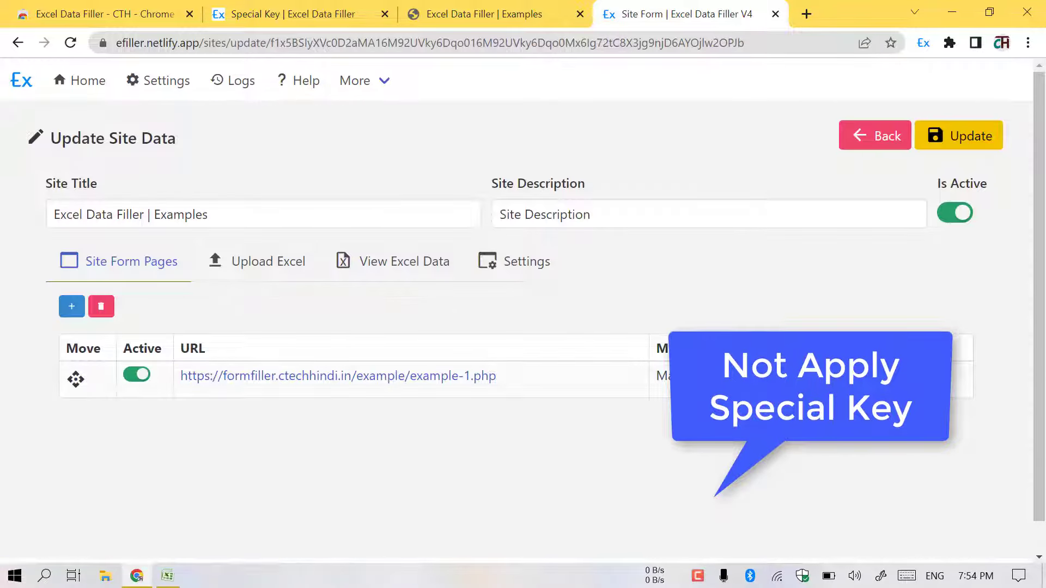
{"action": "left_click", "coordinate": [812, 377]}
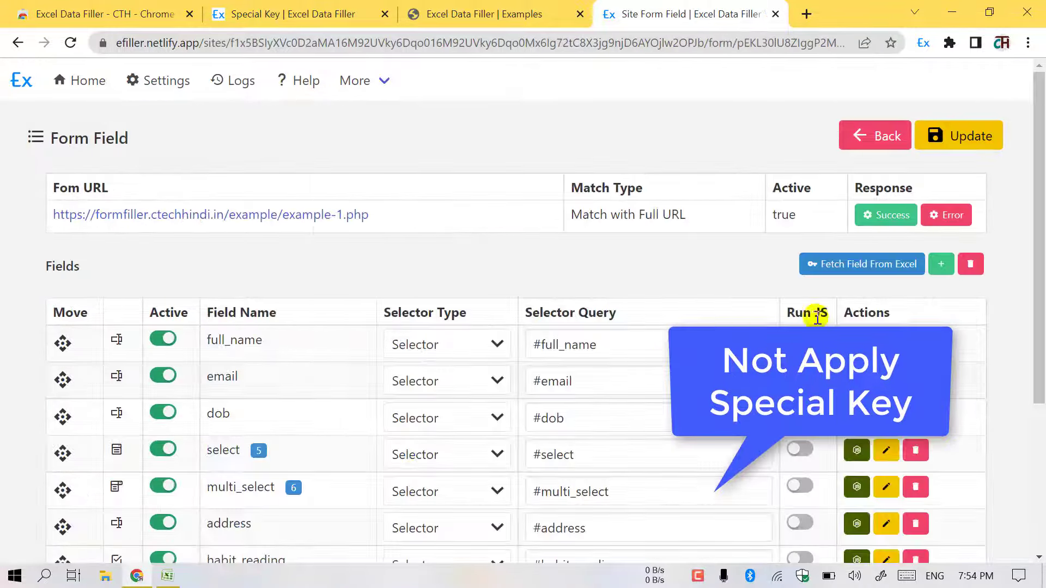
- Add a new field named {FORM-FILLED} from the key suggestions and save it
{"action": "left_click", "coordinate": [935, 265]}
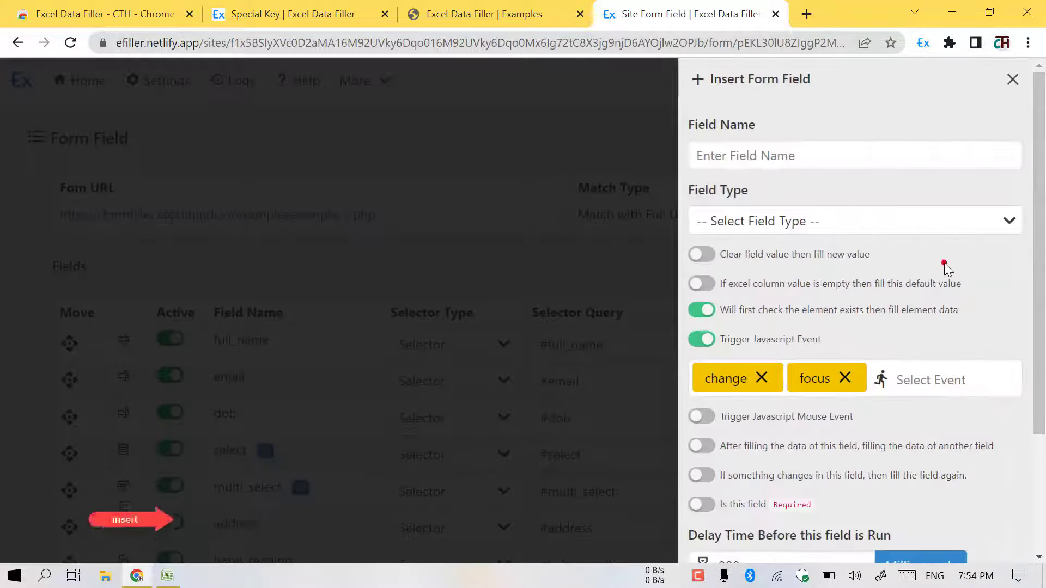
{"action": "left_click", "coordinate": [791, 156]}
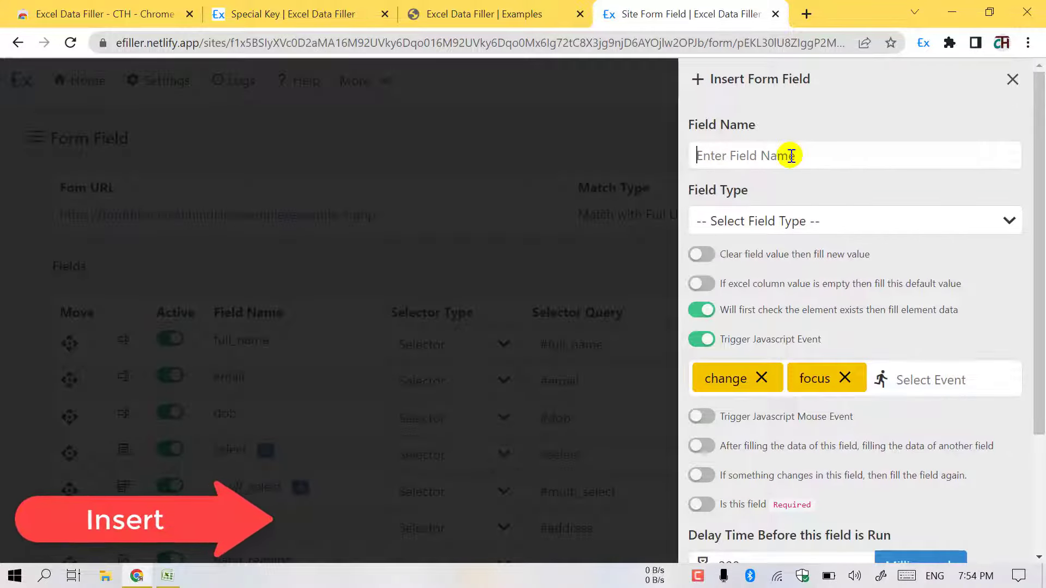
{"action": "type", "text": "{"}
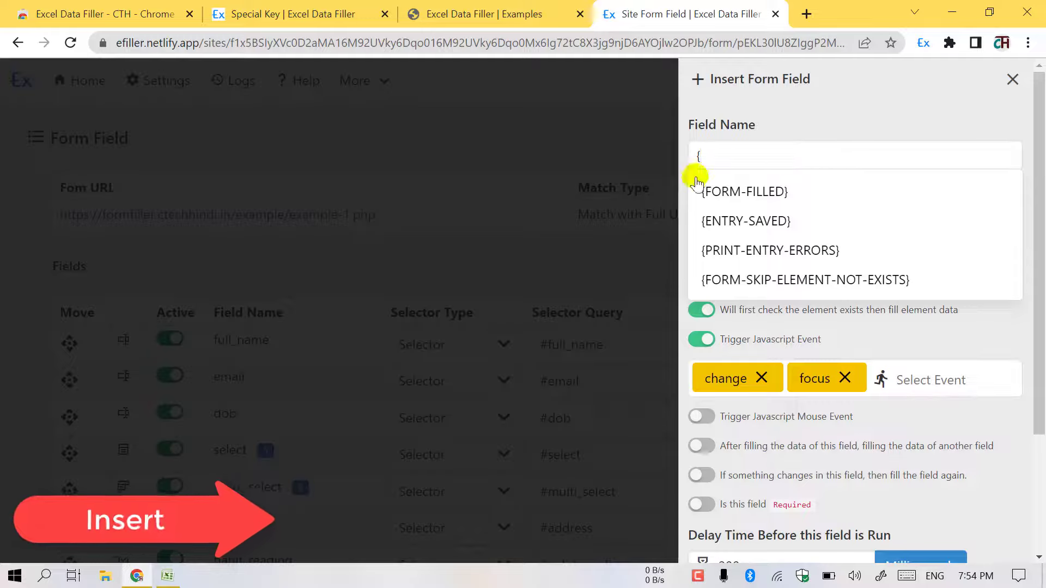
{"action": "left_click", "coordinate": [739, 191]}
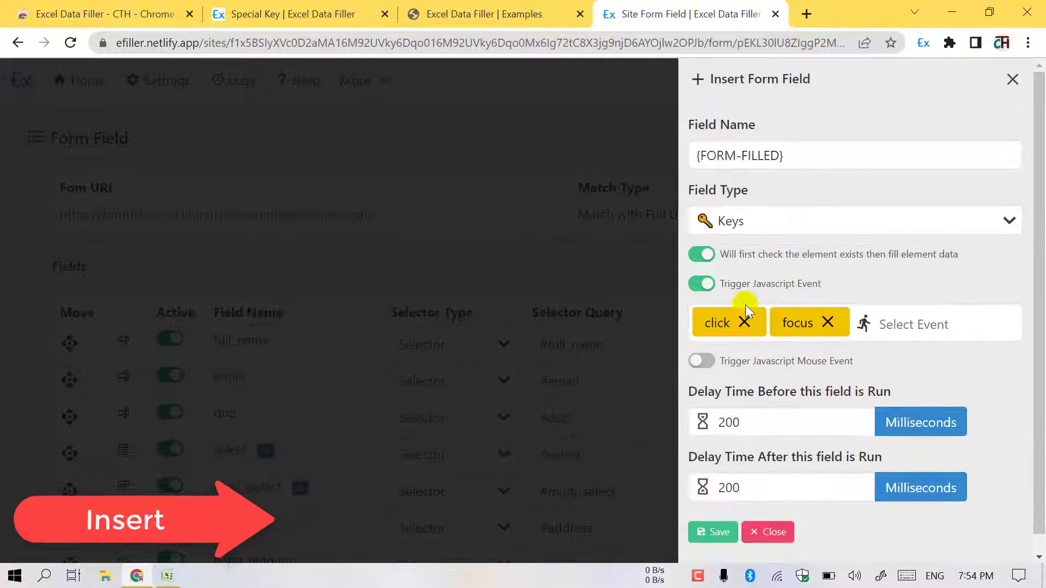
{"action": "scroll", "coordinate": [746, 305], "scroll_direction": "down", "scroll_amount": 1}
{"action": "left_click", "coordinate": [703, 512]}
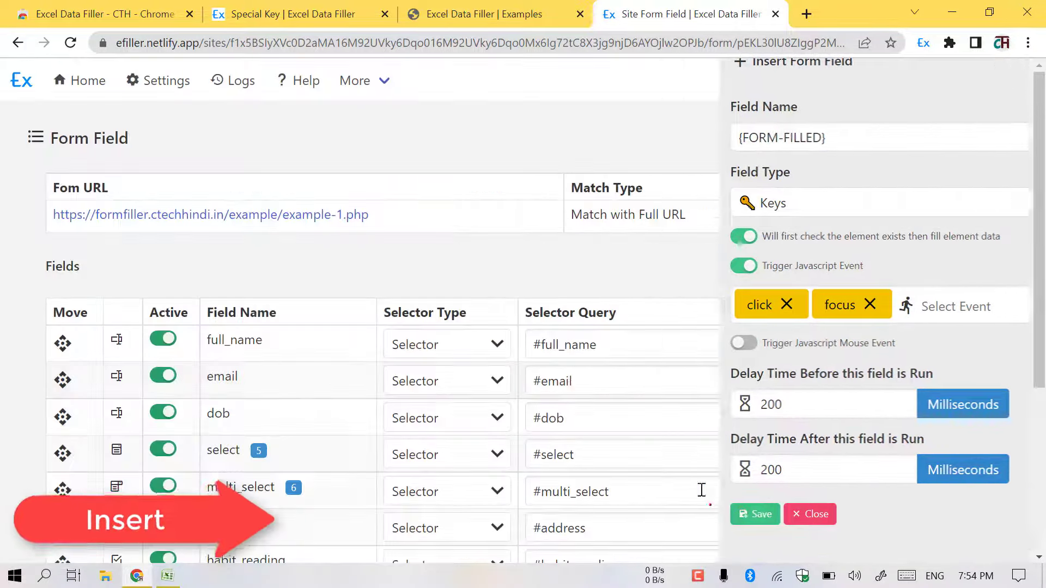
{"action": "scroll", "coordinate": [568, 386], "scroll_direction": "down", "scroll_amount": 3}
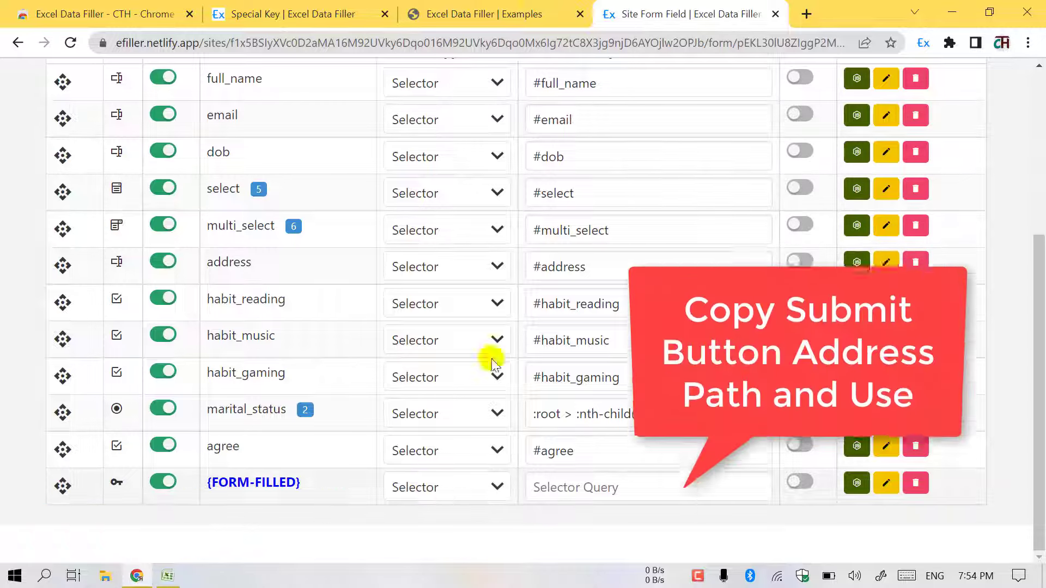
{"action": "left_click", "coordinate": [533, 8]}
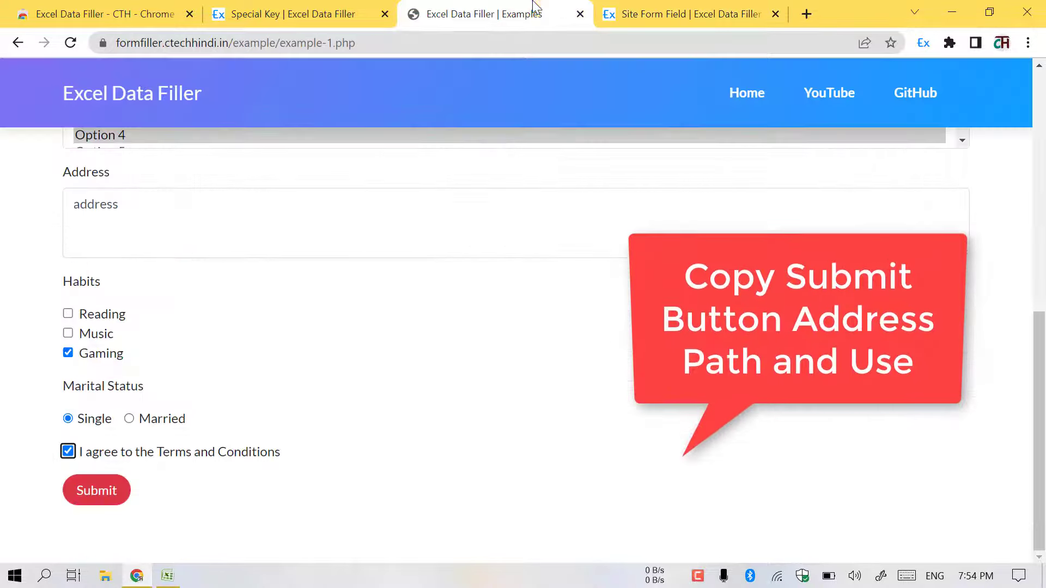
- Paste the Submit button's element address into the {FORM-FILLED} row's selector query and save the field list
{"action": "right_click", "coordinate": [106, 492]}
{"action": "mouse_move", "coordinate": [163, 428]}
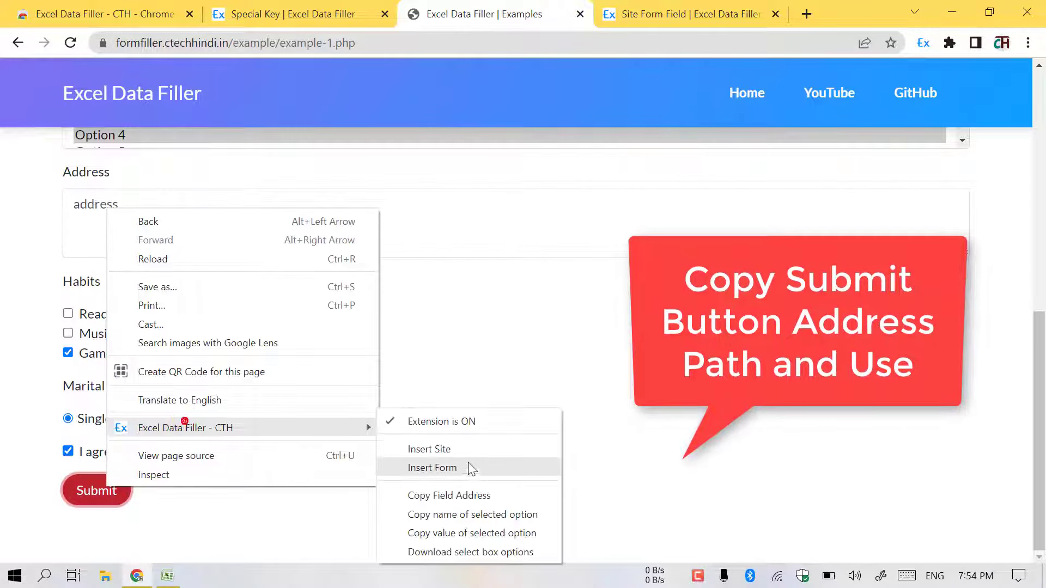
{"action": "left_click", "coordinate": [453, 492]}
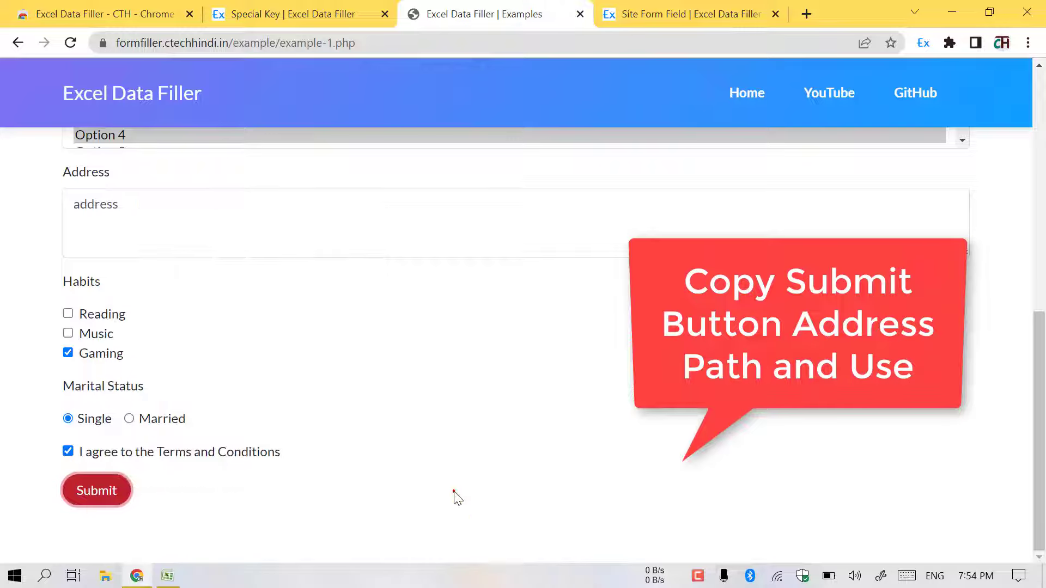
{"action": "left_click", "coordinate": [644, 10]}
{"action": "left_click", "coordinate": [598, 485]}
{"action": "key", "text": "ctrl+v"}
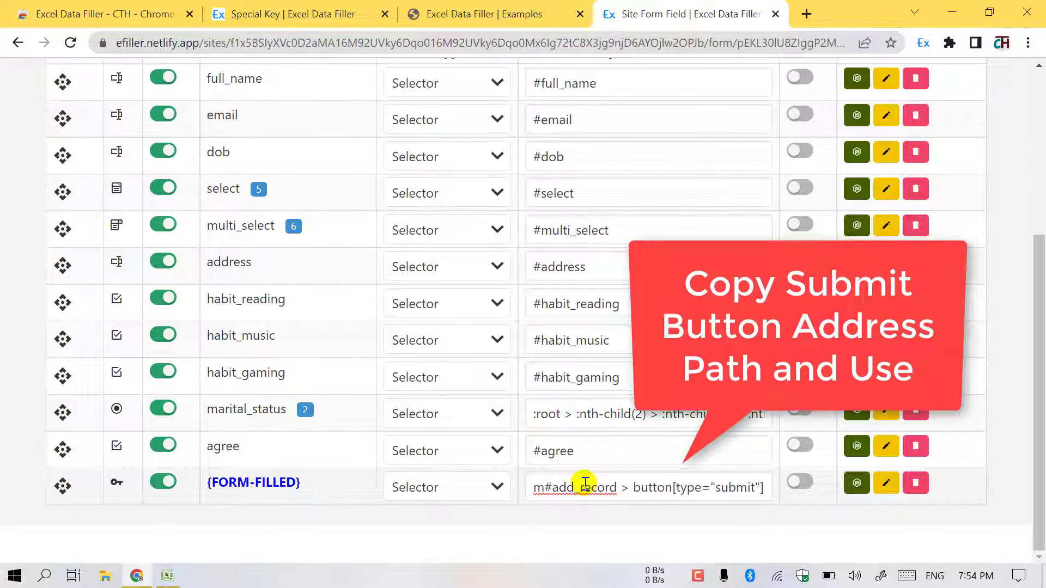
{"action": "scroll", "coordinate": [658, 493], "scroll_direction": "up", "scroll_amount": 5}
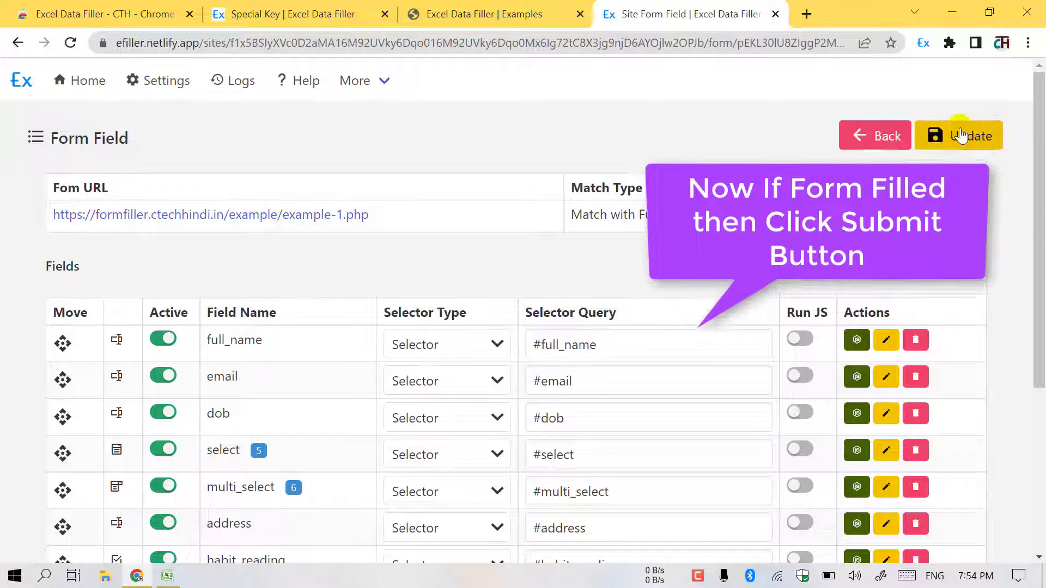
{"action": "left_click", "coordinate": [960, 136]}
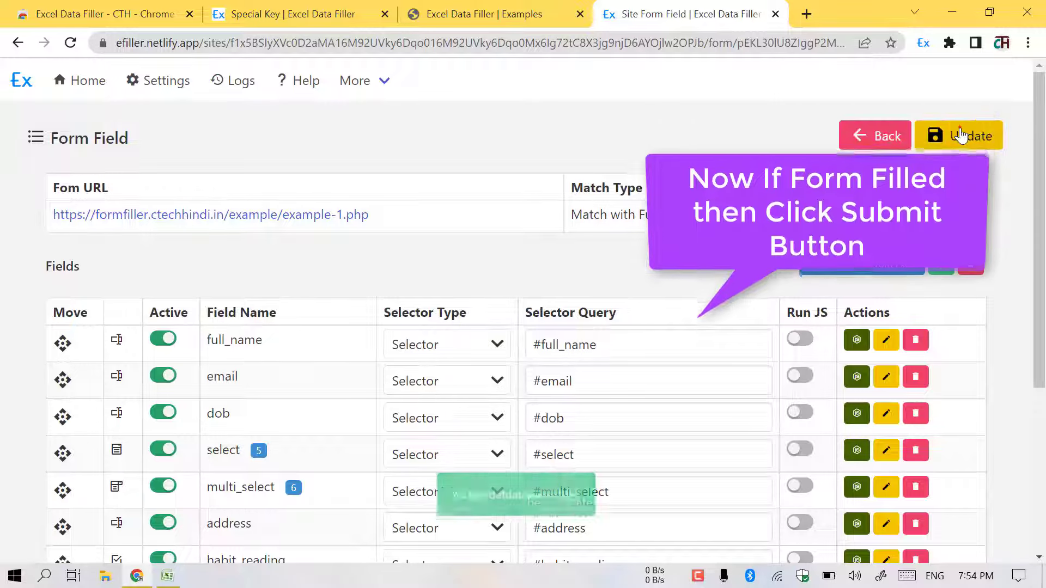
{"action": "left_click", "coordinate": [489, 14]}
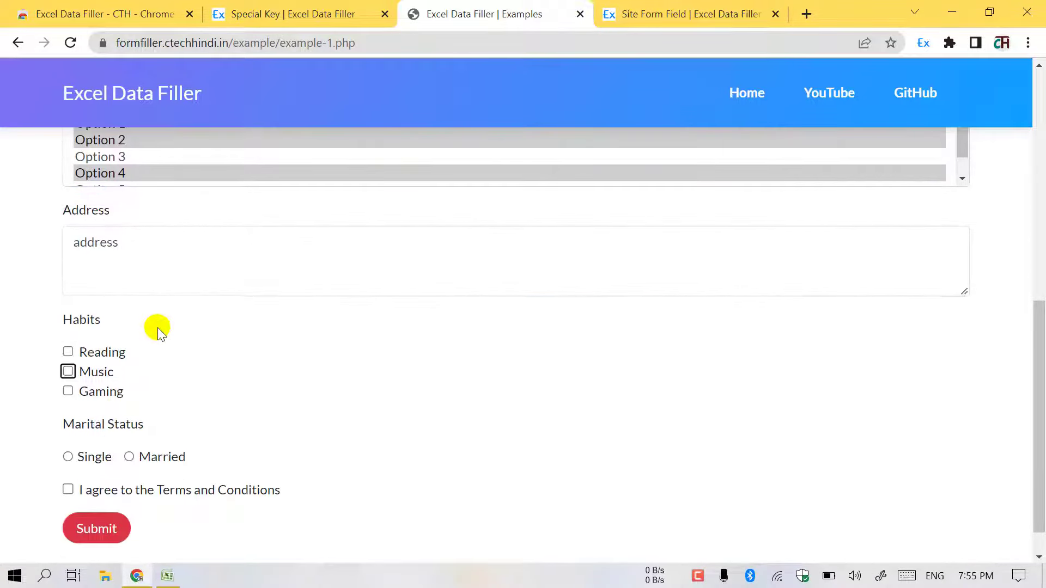
- Rename A2 to 'demo 1' and A3 to 'demo2', then extend the numbering down through A10
{"action": "left_click", "coordinate": [650, 8]}
{"action": "left_click", "coordinate": [169, 576]}
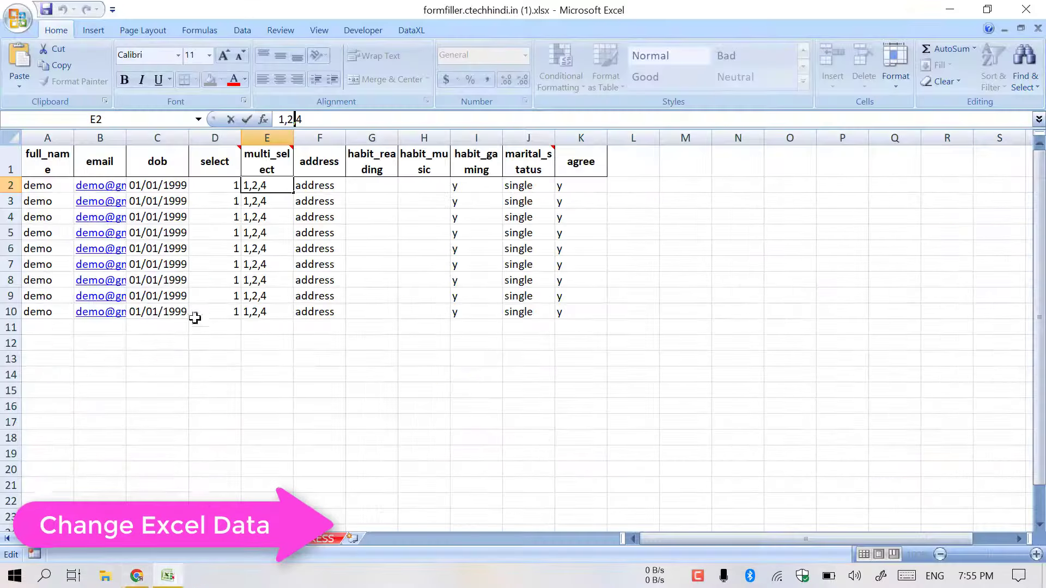
{"action": "double_click", "coordinate": [63, 185]}
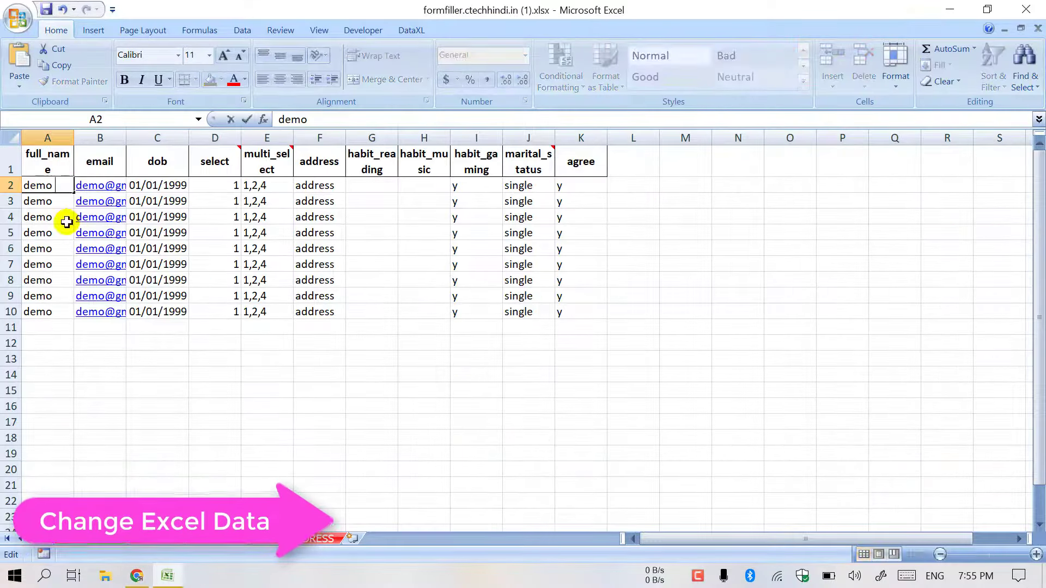
{"action": "double_click", "coordinate": [59, 205]}
{"action": "type", "text": "2"}
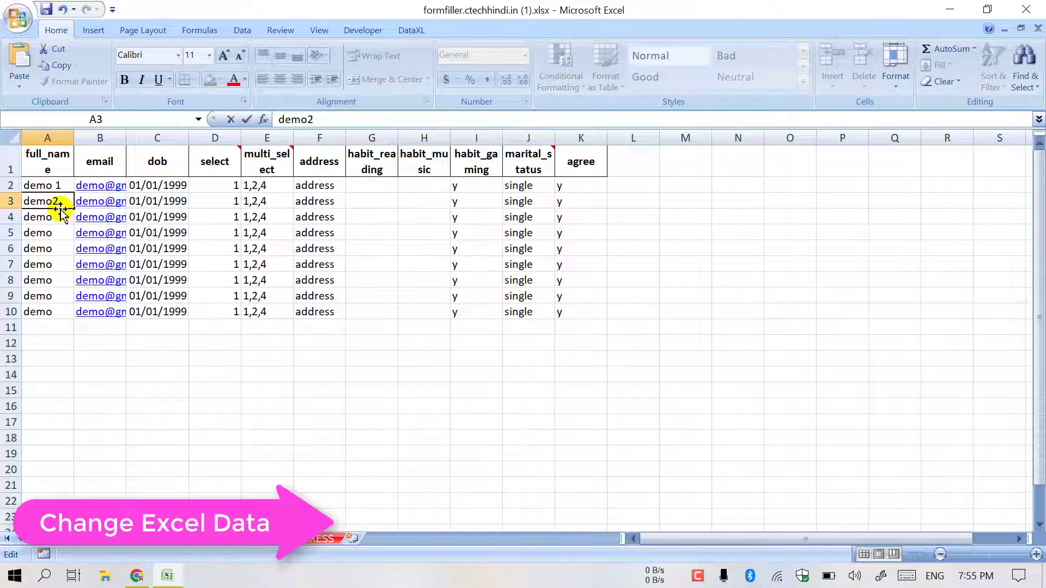
{"action": "key", "text": "Return"}
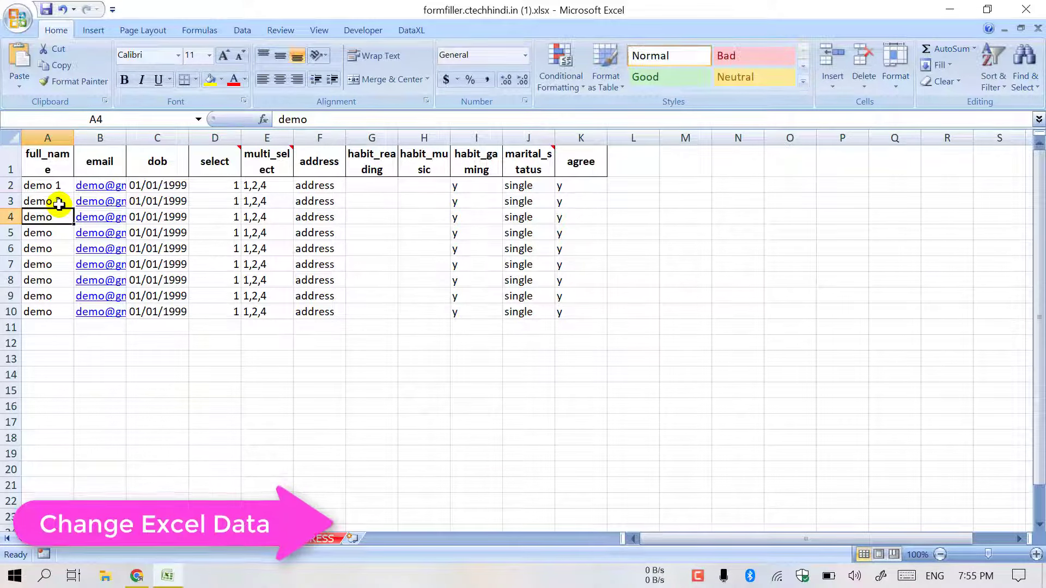
{"action": "left_click_drag", "start_coordinate": [59, 181], "coordinate": [67, 315]}
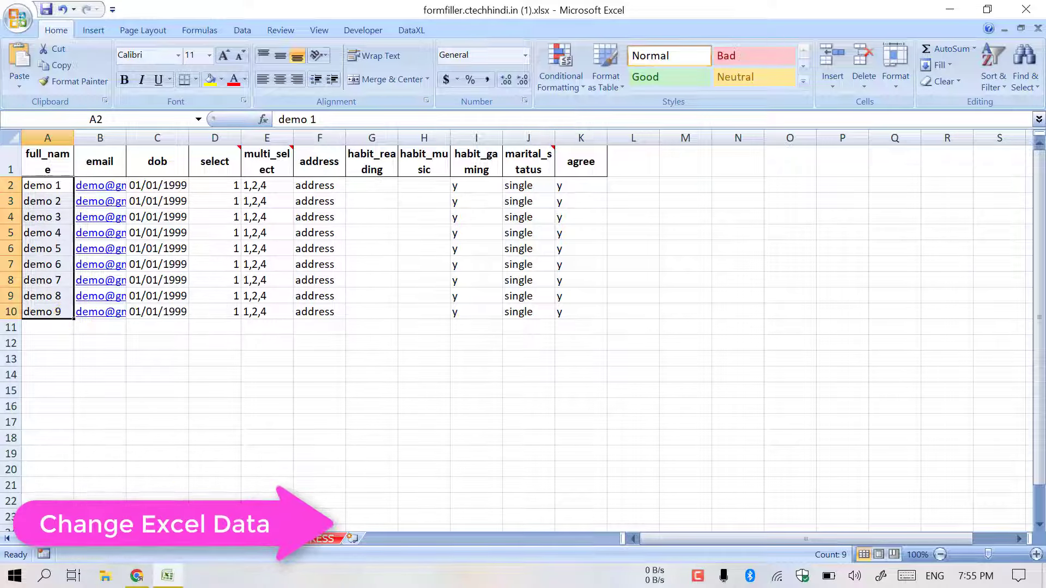
{"action": "left_click", "coordinate": [143, 576]}
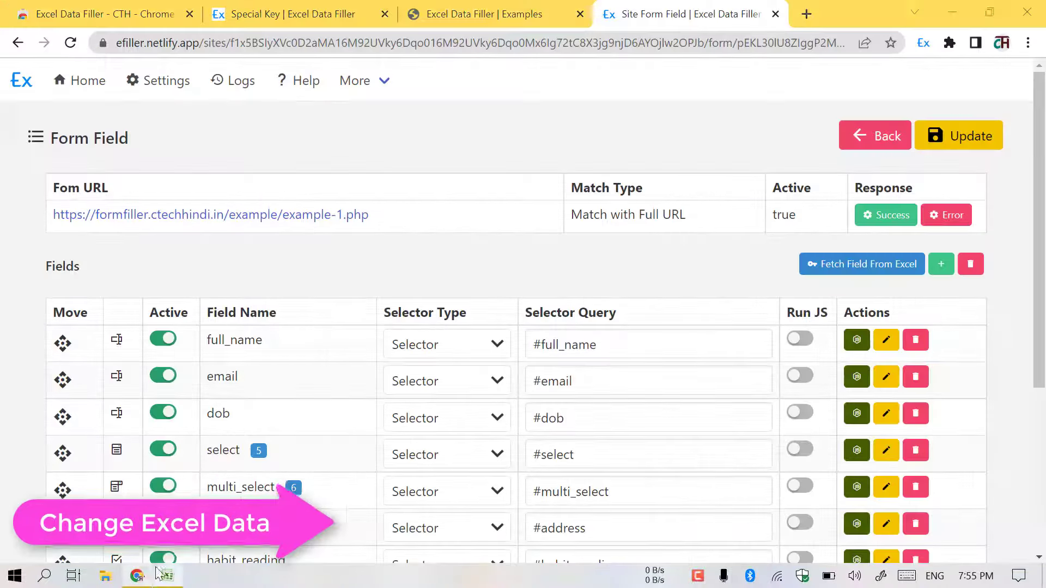
- Upload formfiller.ctechhindi.in (1).xlsx to the Examples site, update it, and reload Example 1
{"action": "left_click", "coordinate": [100, 86]}
{"action": "left_click", "coordinate": [237, 289]}
{"action": "left_click", "coordinate": [267, 275]}
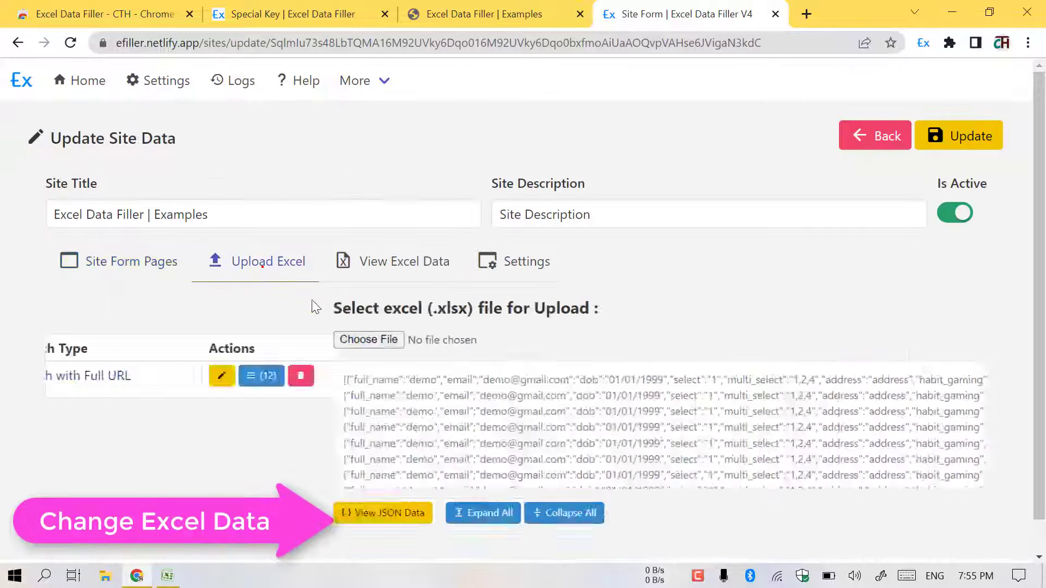
{"action": "left_click", "coordinate": [945, 317]}
{"action": "left_click", "coordinate": [586, 392]}
{"action": "left_click", "coordinate": [109, 338]}
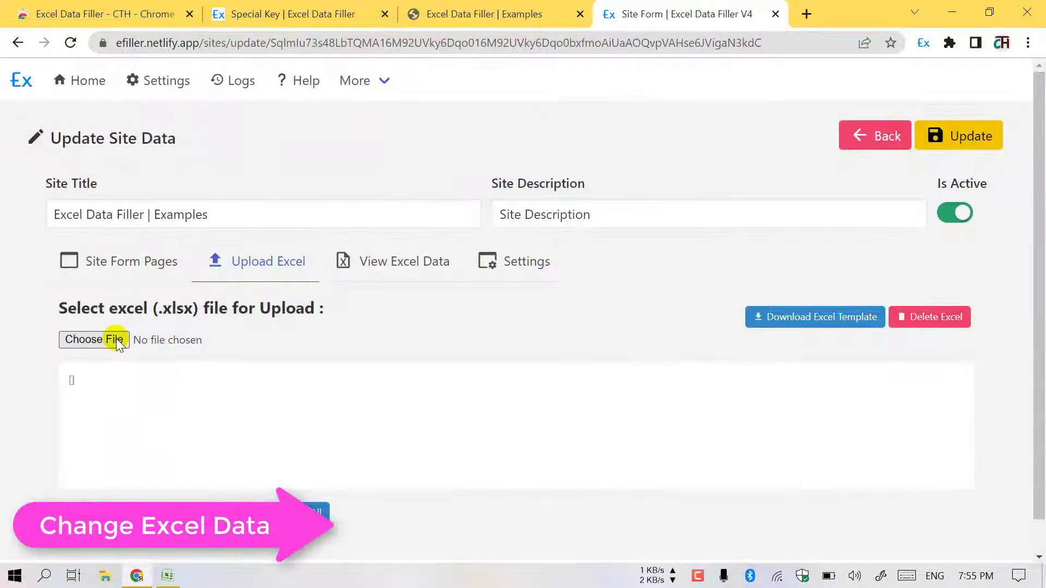
{"action": "double_click", "coordinate": [372, 140]}
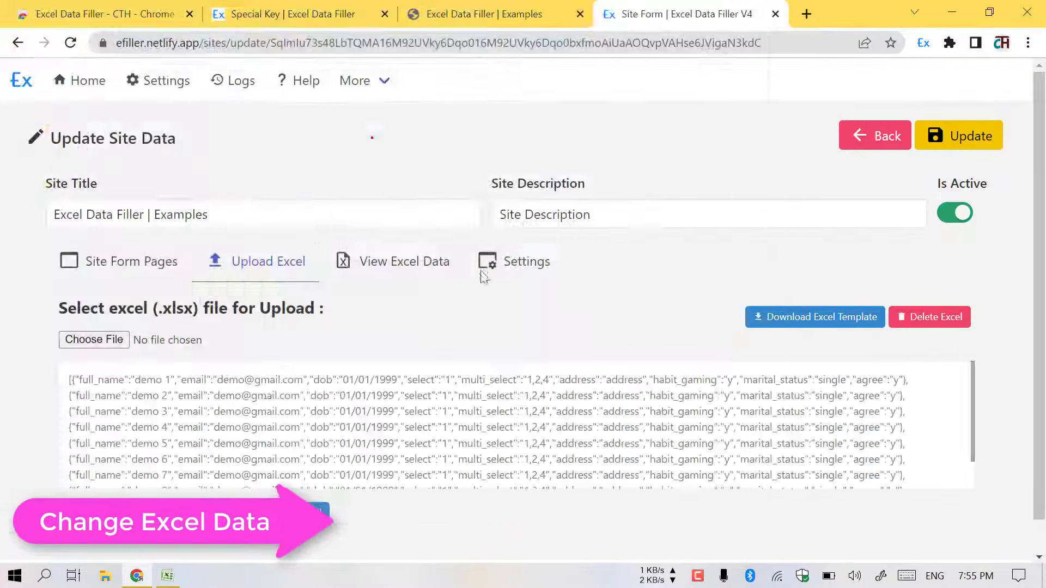
{"action": "left_click", "coordinate": [1008, 134]}
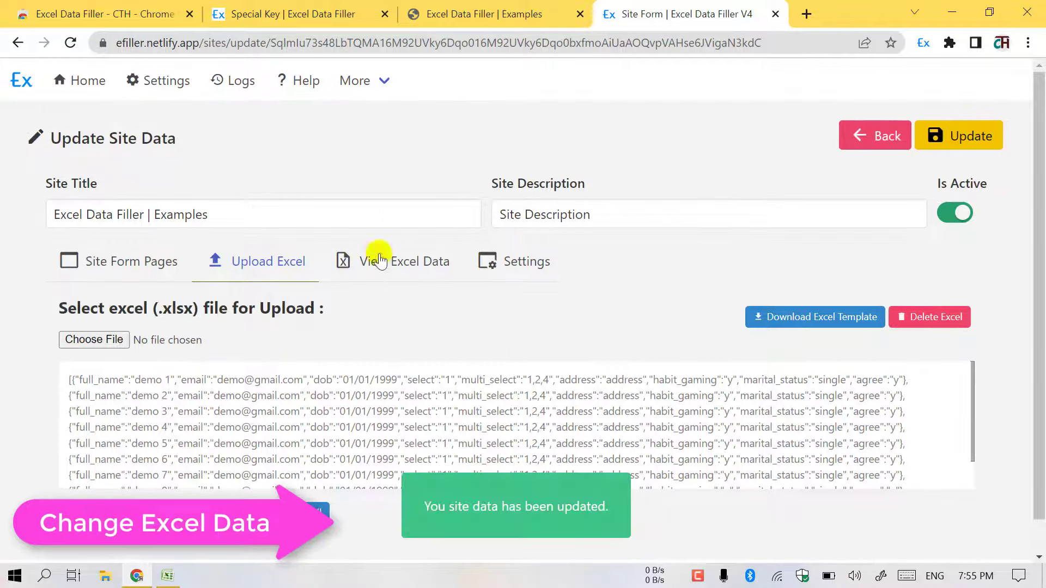
{"action": "left_click", "coordinate": [485, 13]}
{"action": "left_click", "coordinate": [70, 43]}
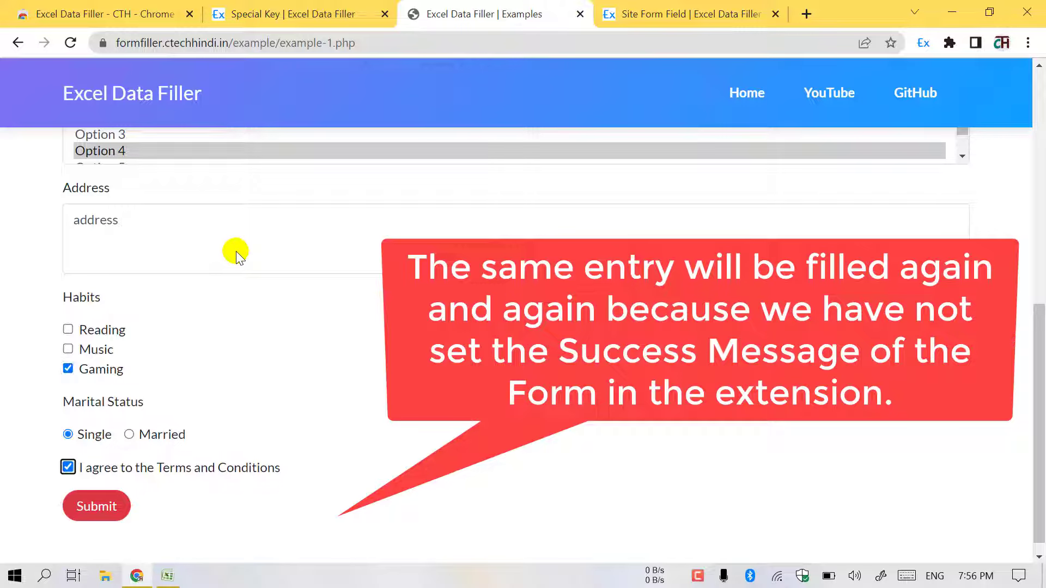
- Submit the Example 1 form once it is auto-filled with demo 1's record
{"action": "left_click", "coordinate": [123, 494]}
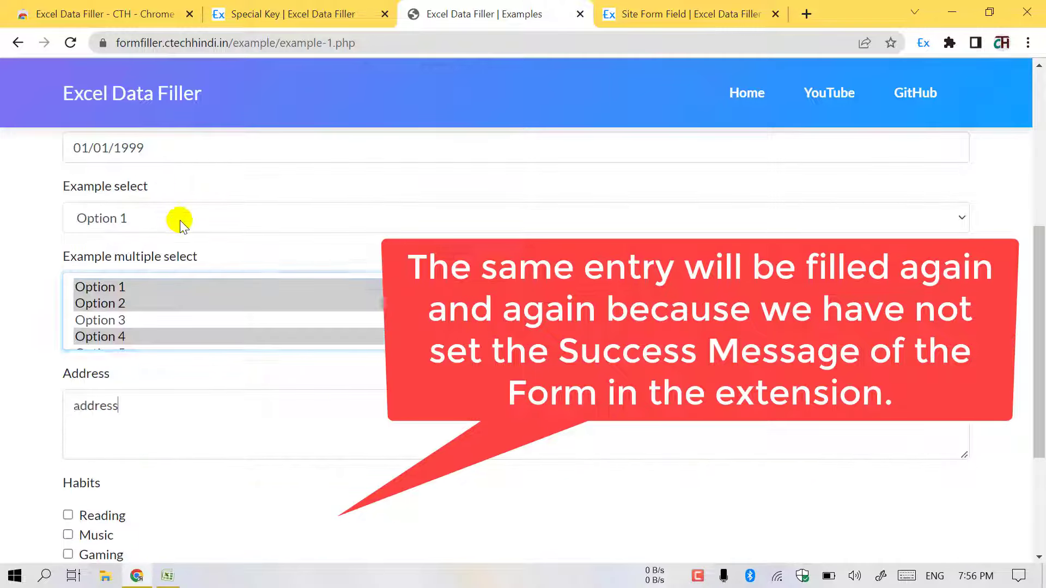
- Set the success response to match the full URL and detect a message within the page body
{"action": "left_click", "coordinate": [681, 12]}
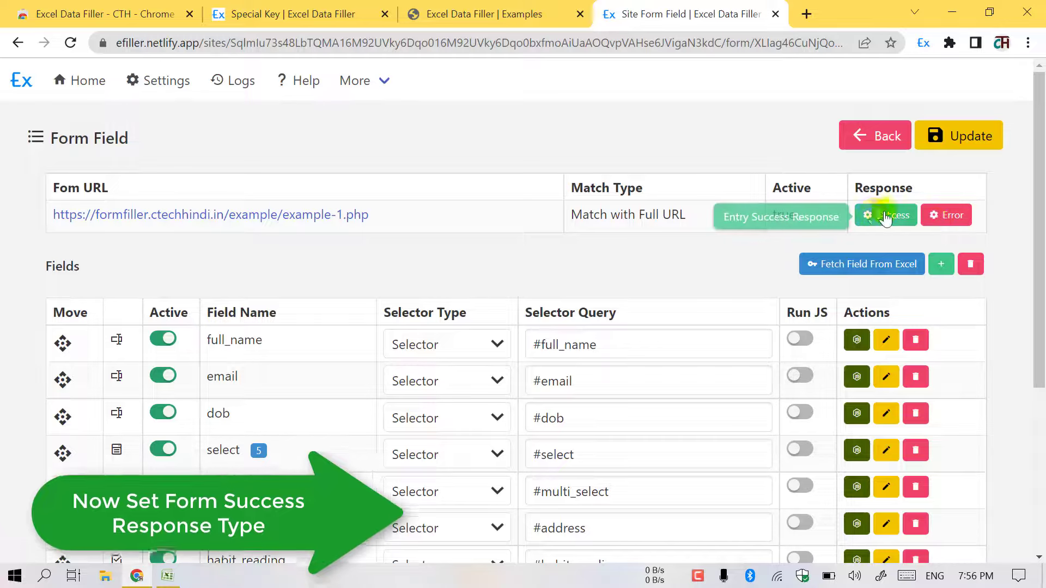
{"action": "left_click", "coordinate": [884, 218]}
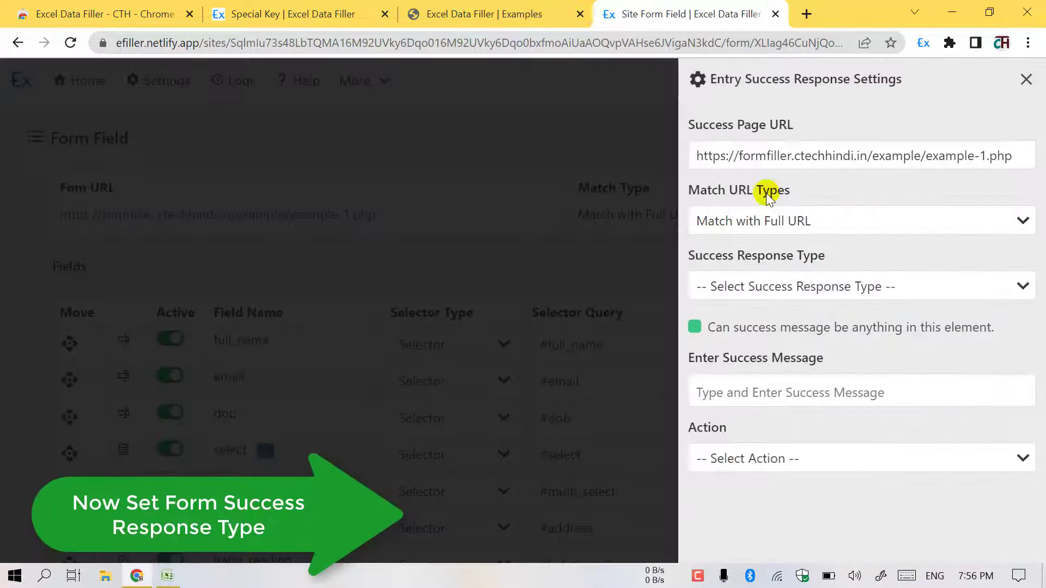
{"action": "left_click", "coordinate": [732, 220]}
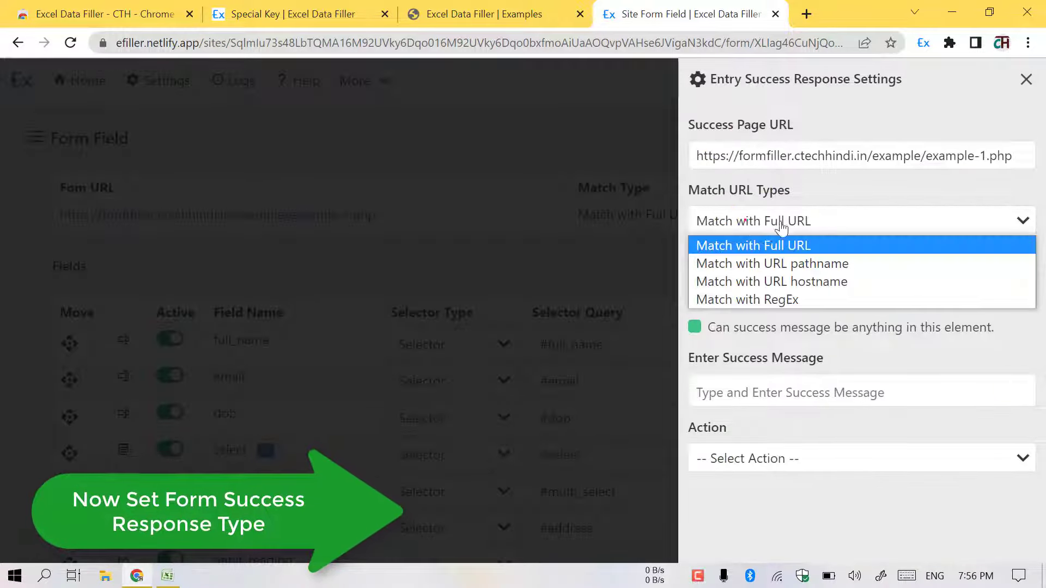
{"action": "left_click", "coordinate": [790, 242]}
{"action": "left_click", "coordinate": [760, 287]}
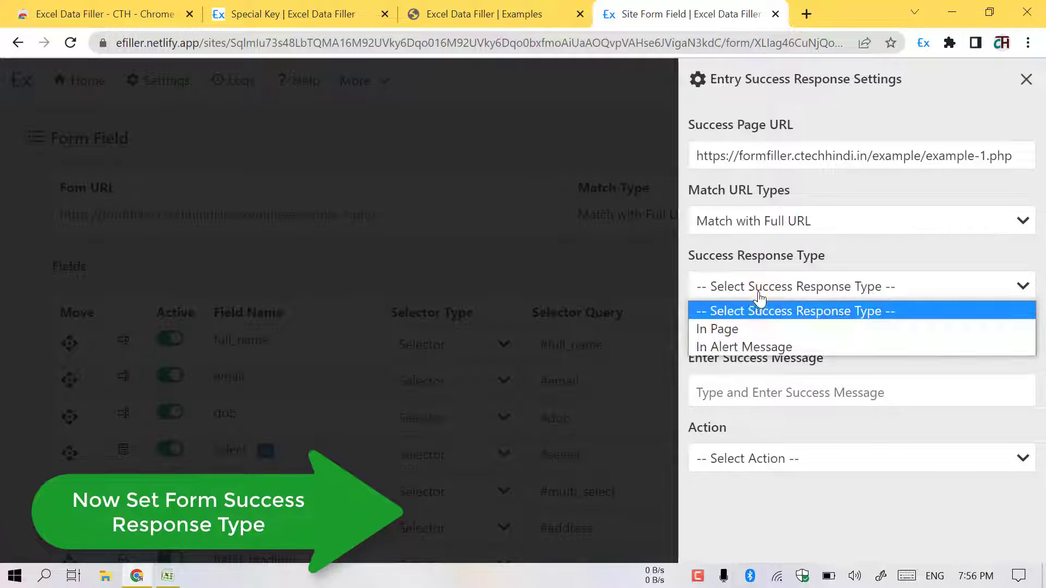
{"action": "left_click", "coordinate": [742, 330]}
{"action": "scroll", "coordinate": [733, 342], "scroll_direction": "down", "scroll_amount": 2}
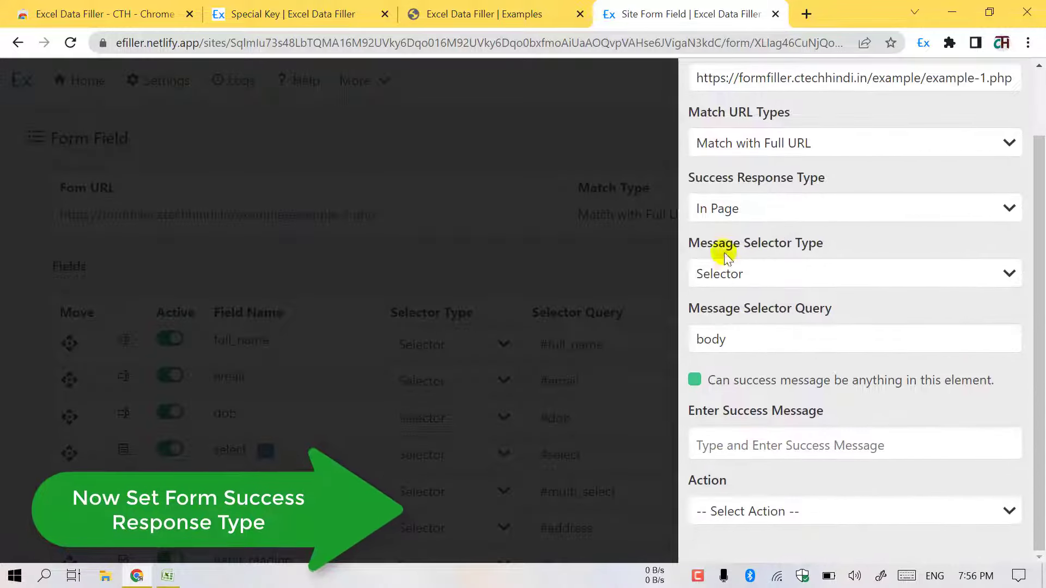
{"action": "left_click_drag", "start_coordinate": [728, 244], "coordinate": [829, 243]}
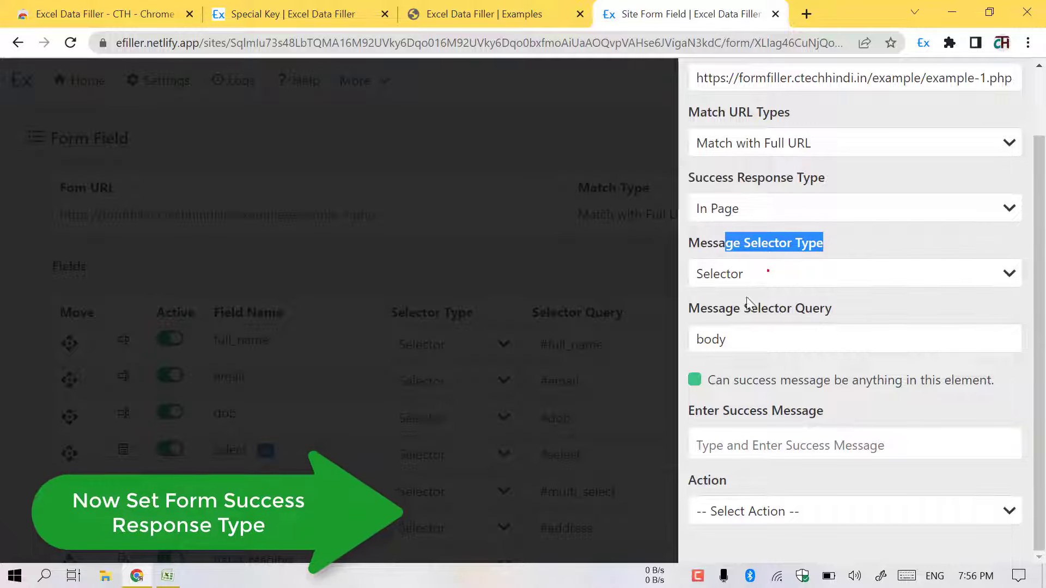
{"action": "left_click_drag", "start_coordinate": [742, 345], "coordinate": [692, 345]}
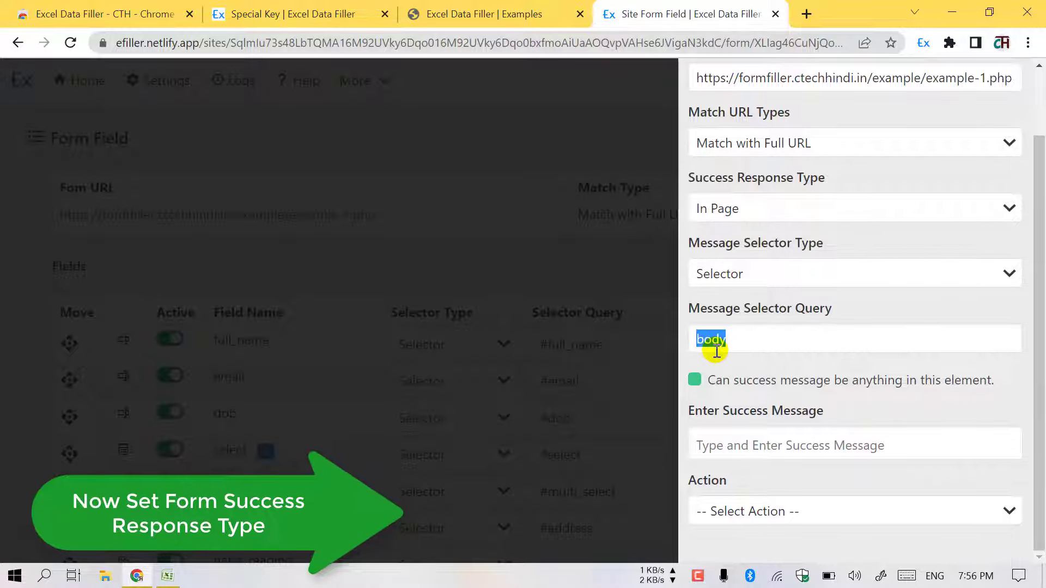
- Add 'Data has been successful saved.' as the expected success message text
{"action": "left_click", "coordinate": [473, 6]}
{"action": "scroll", "coordinate": [468, 264], "scroll_direction": "up", "scroll_amount": 8}
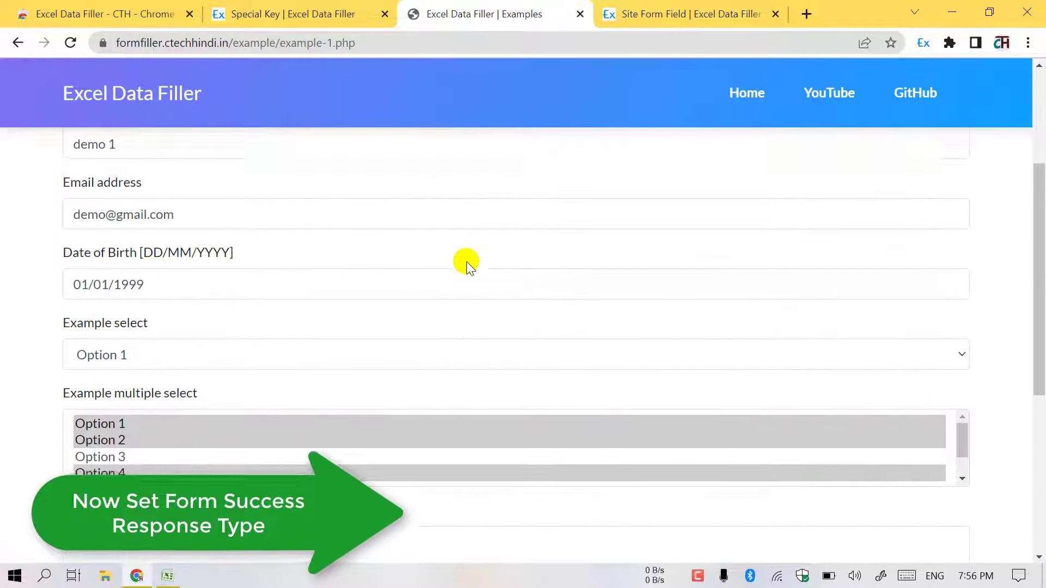
{"action": "left_click_drag", "start_coordinate": [65, 176], "coordinate": [222, 178]}
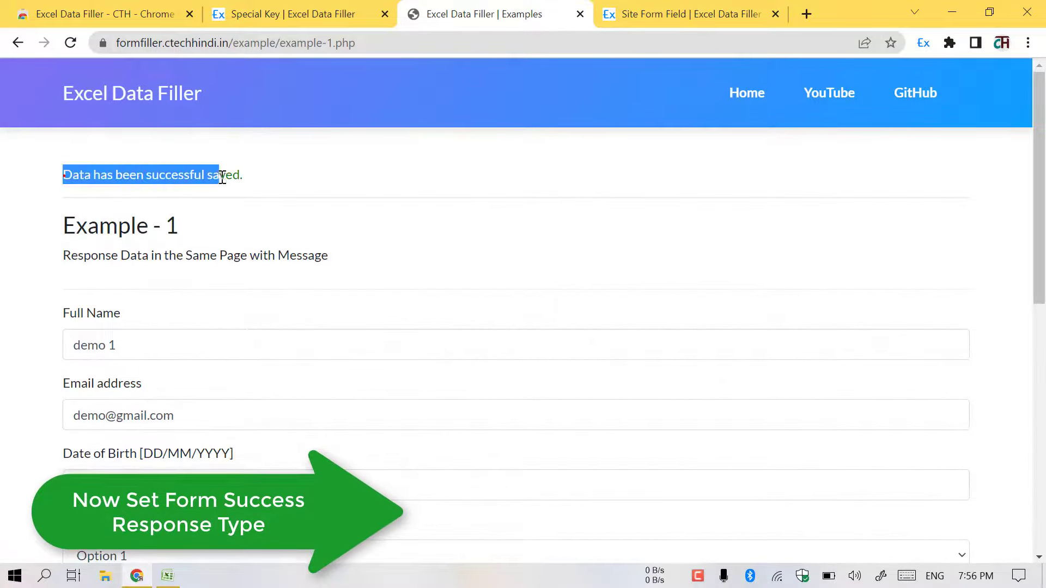
{"action": "right_click", "coordinate": [224, 175]}
{"action": "left_click", "coordinate": [259, 187]}
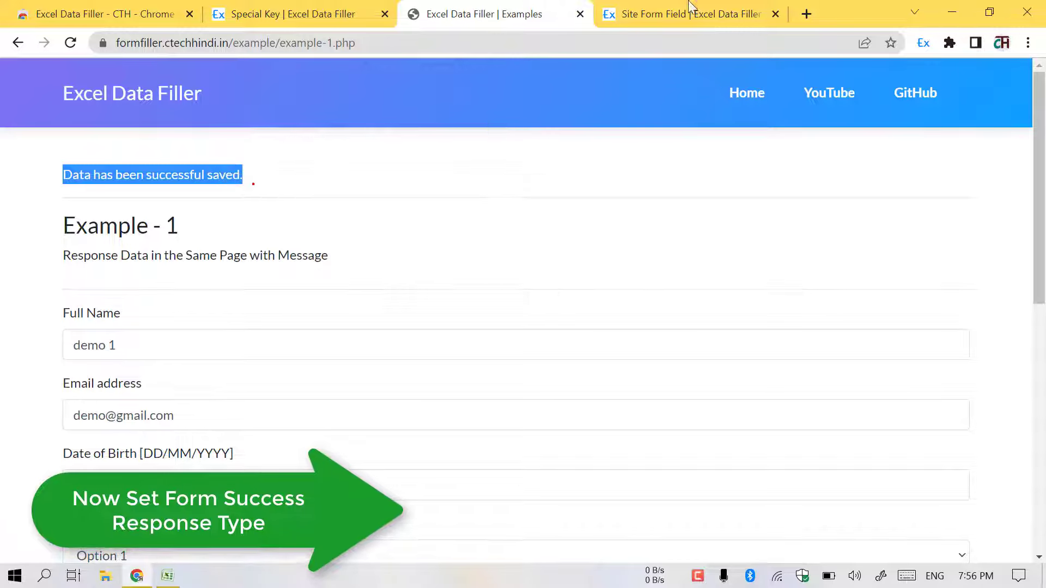
{"action": "left_click", "coordinate": [708, 14]}
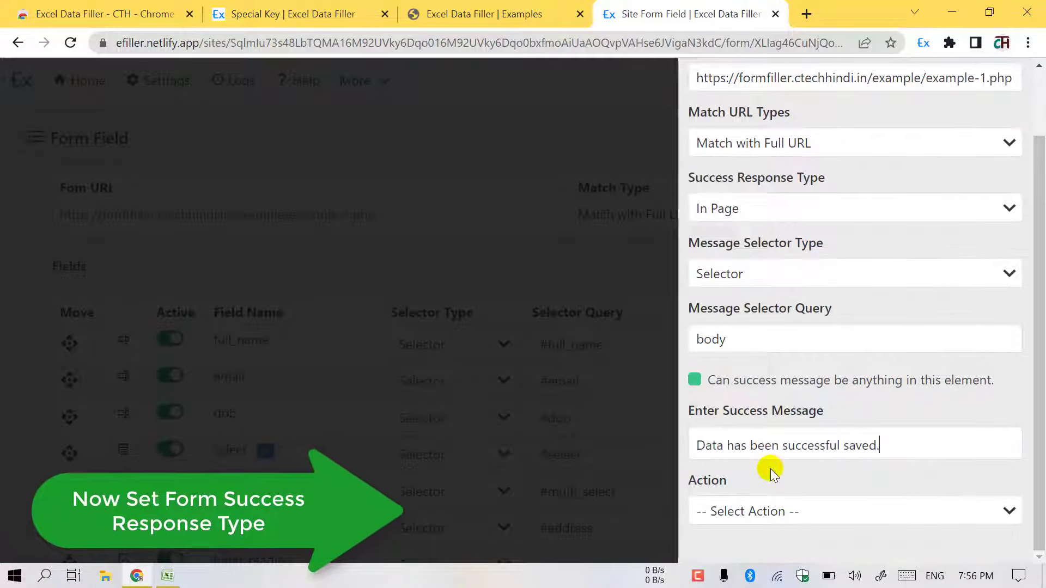
{"action": "key", "text": "Return"}
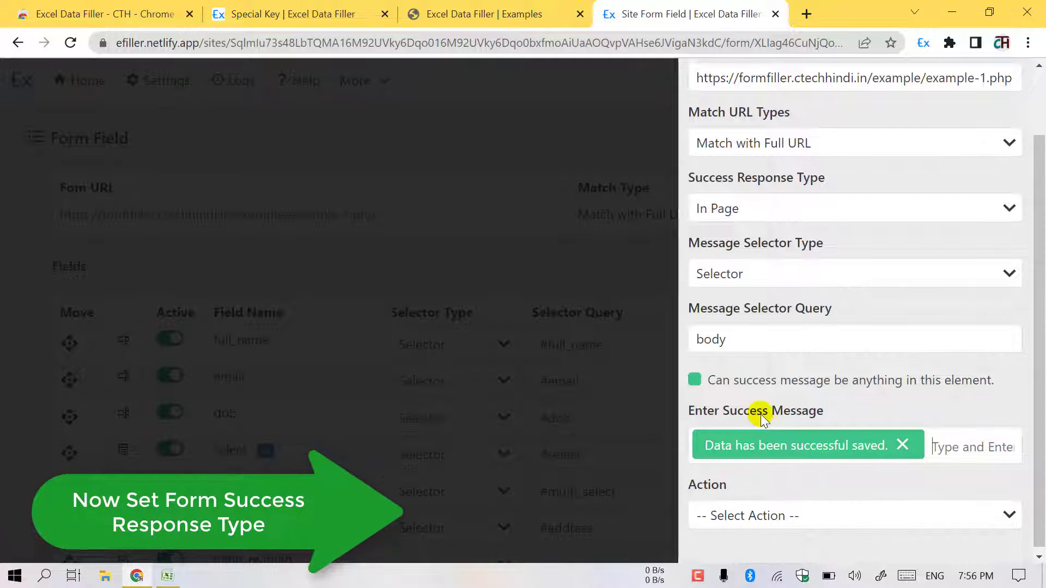
- Copy the success message's field address from the extension's right-click submenu
{"action": "left_click", "coordinate": [471, 6]}
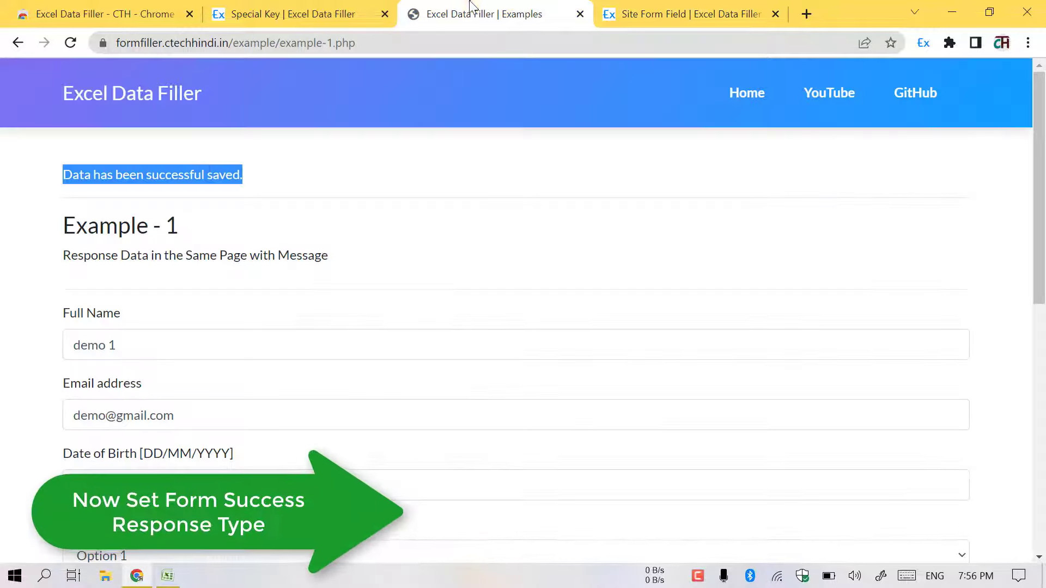
{"action": "right_click", "coordinate": [199, 175]}
{"action": "right_click", "coordinate": [191, 176]}
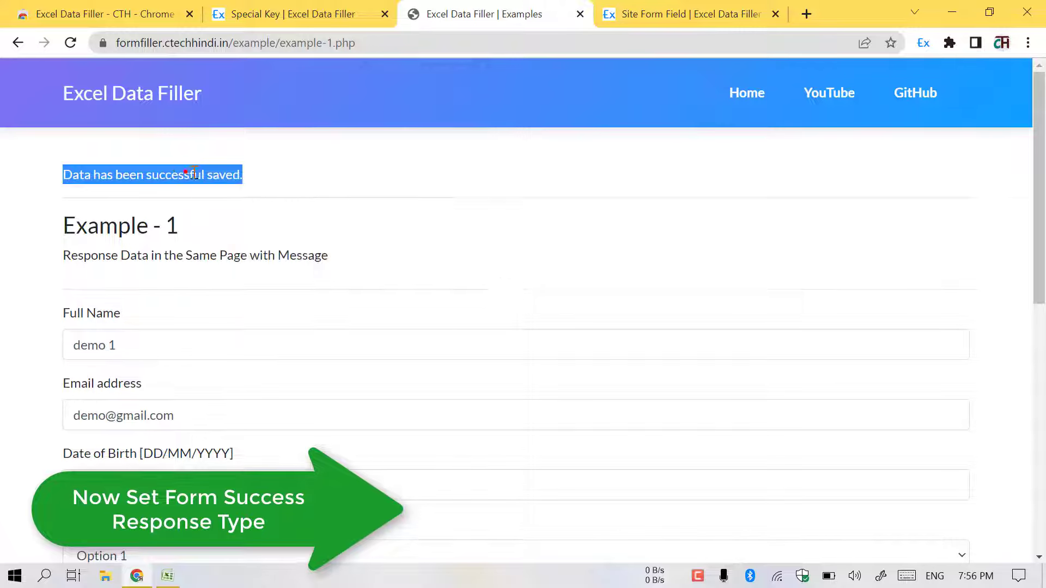
{"action": "right_click", "coordinate": [194, 174]}
{"action": "mouse_move", "coordinate": [373, 271]}
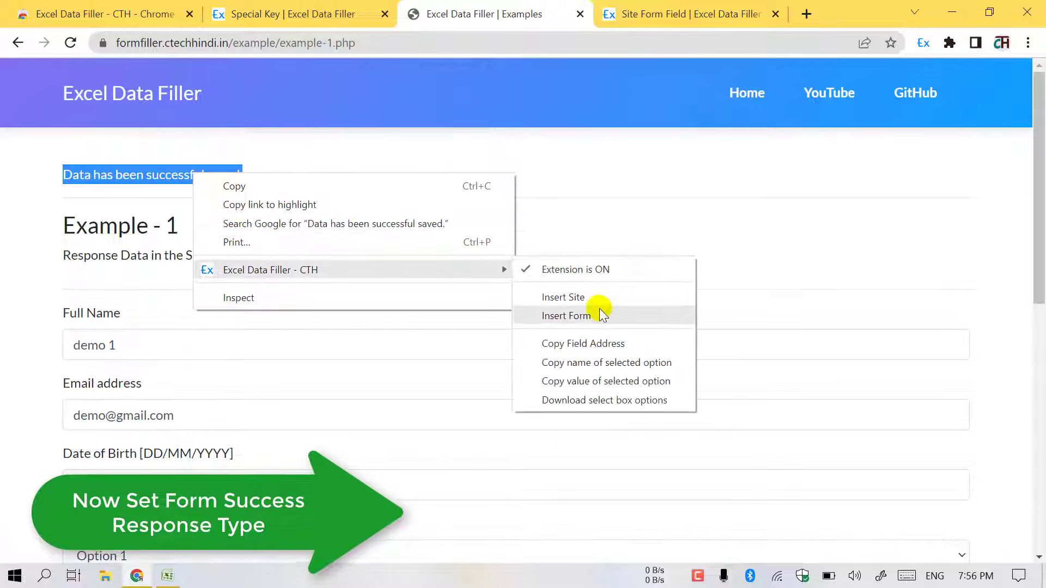
{"action": "left_click", "coordinate": [584, 341]}
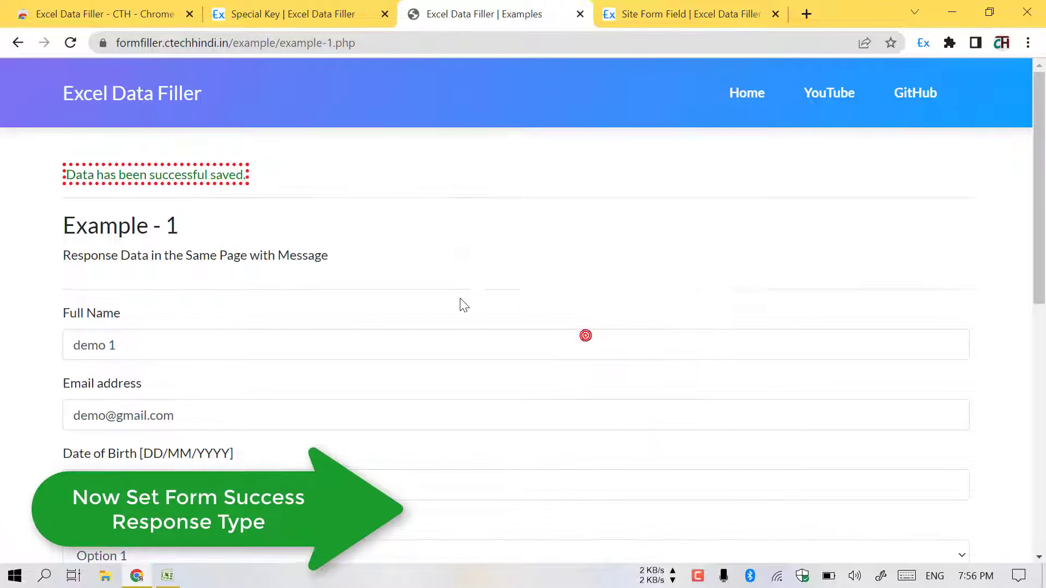
{"action": "left_click", "coordinate": [712, 17]}
- Set the success Message Selector Query to 'section > span' and the action to Redirect to Page
{"action": "left_click", "coordinate": [676, 331]}
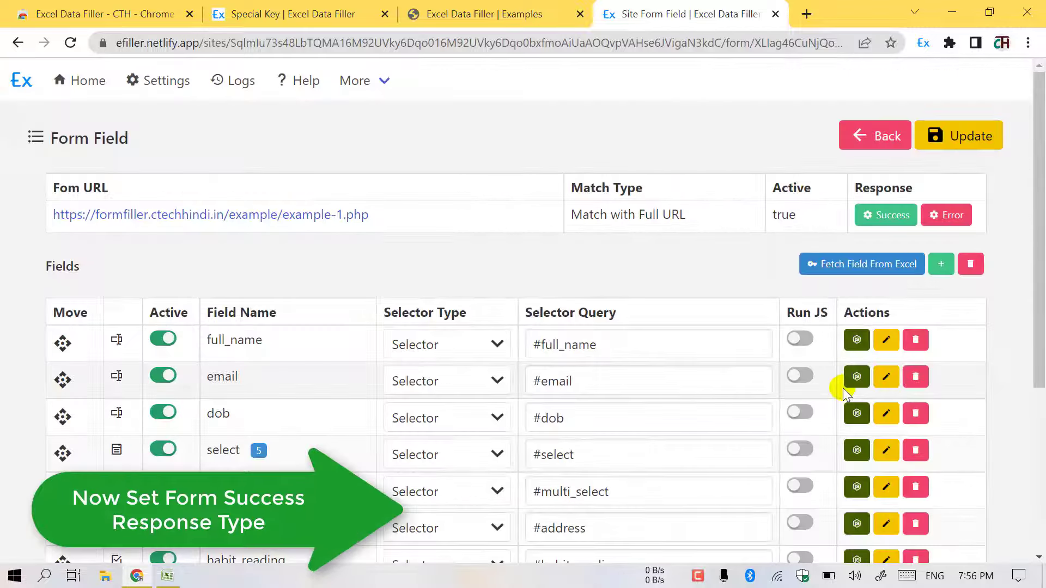
{"action": "left_click", "coordinate": [829, 216]}
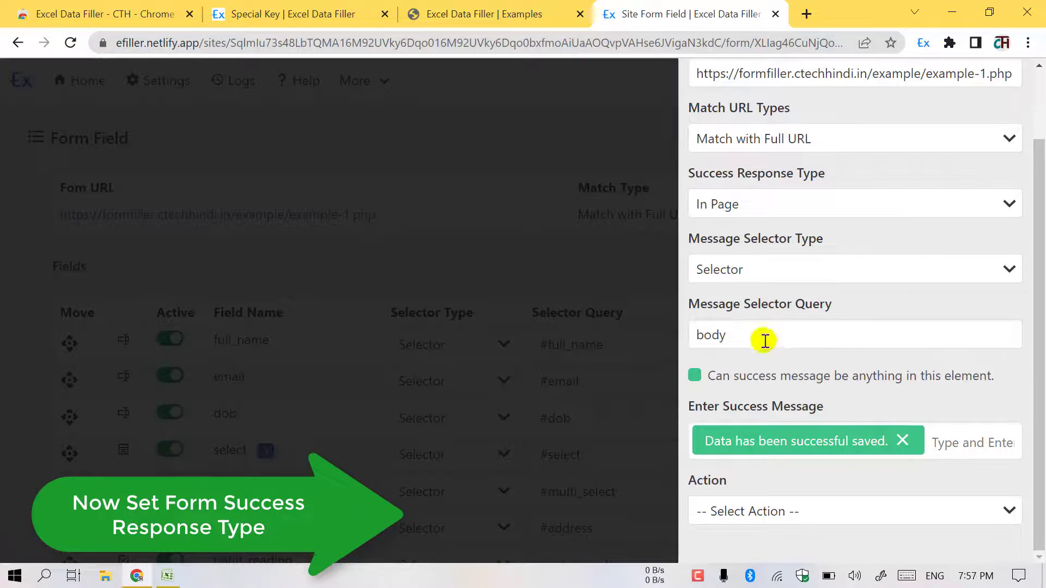
{"action": "key", "text": "ctrl+v"}
{"action": "mouse_move", "coordinate": [850, 375]}
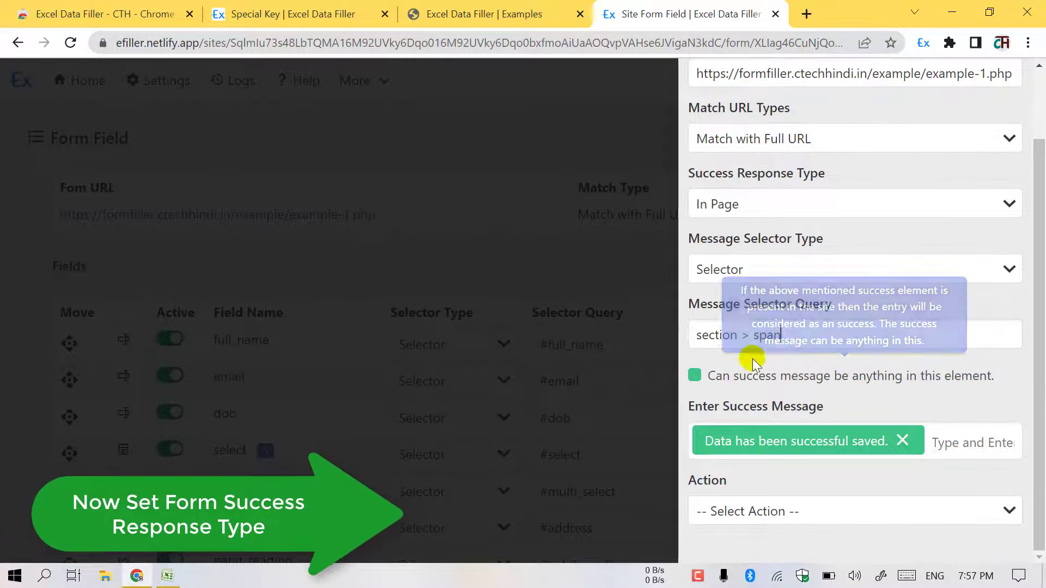
{"action": "left_click", "coordinate": [741, 525]}
{"action": "left_click", "coordinate": [742, 551]}
{"action": "scroll", "coordinate": [778, 463], "scroll_direction": "down", "scroll_amount": 1}
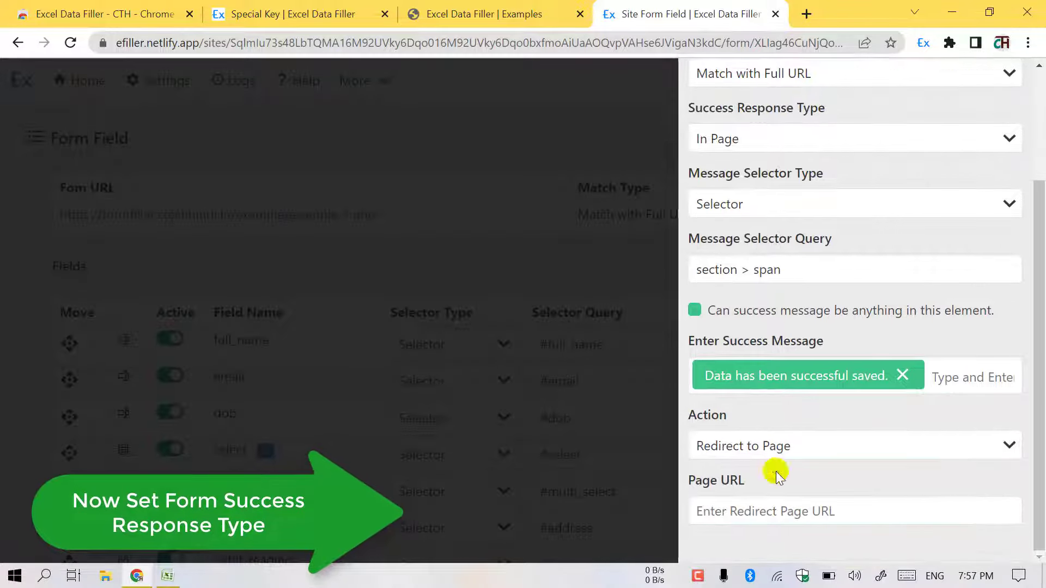
- Use the example-1 form URL as the redirect target, update the settings, and reload the form
{"action": "left_click", "coordinate": [484, 14]}
{"action": "left_click", "coordinate": [474, 42]}
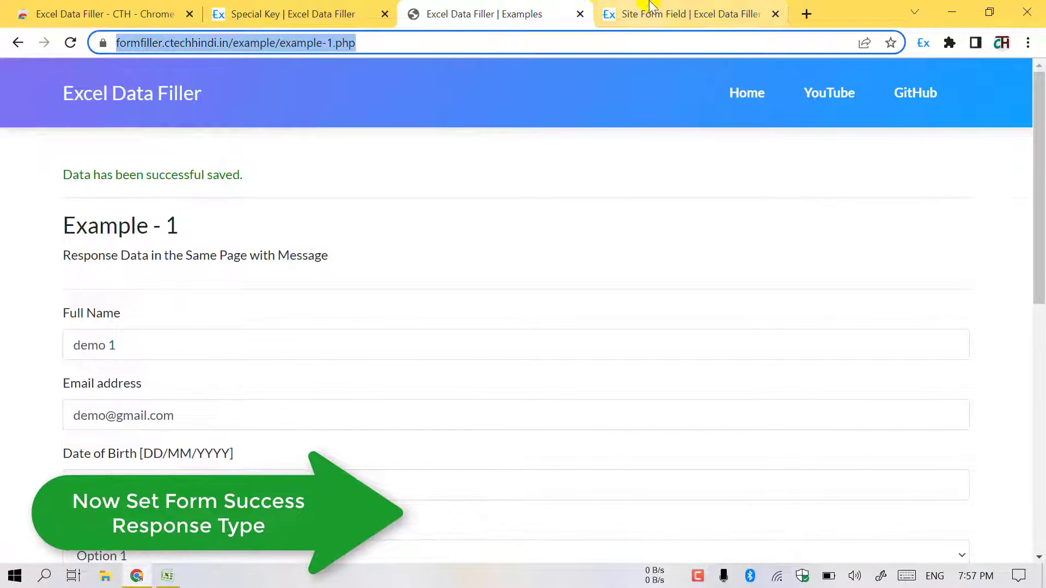
{"action": "left_click", "coordinate": [662, 12]}
{"action": "left_click", "coordinate": [777, 502]}
{"action": "key", "text": "ctrl+v"}
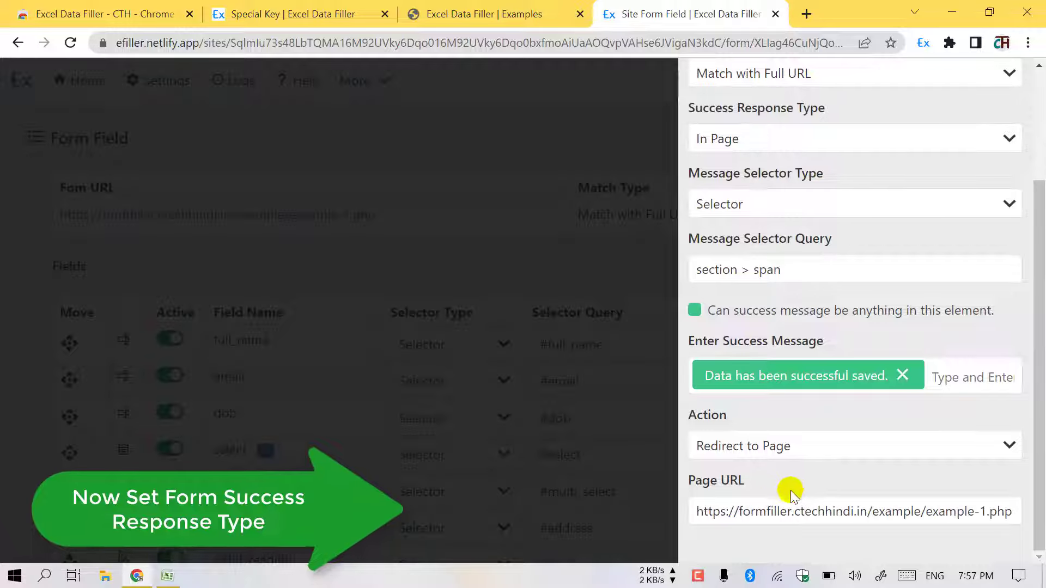
{"action": "left_click", "coordinate": [608, 243]}
{"action": "left_click", "coordinate": [964, 132]}
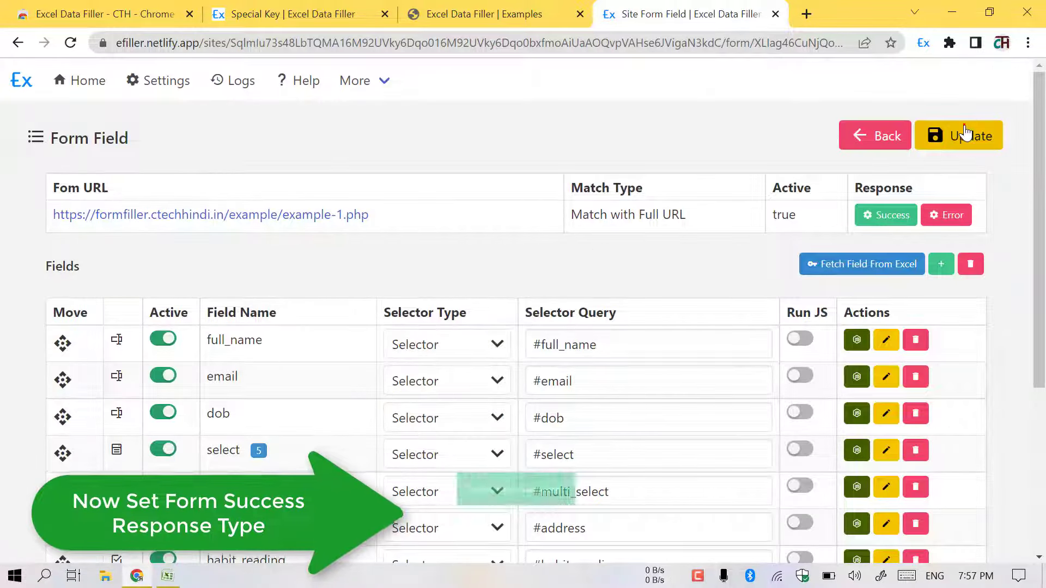
{"action": "left_click", "coordinate": [480, 14]}
{"action": "left_click", "coordinate": [69, 43]}
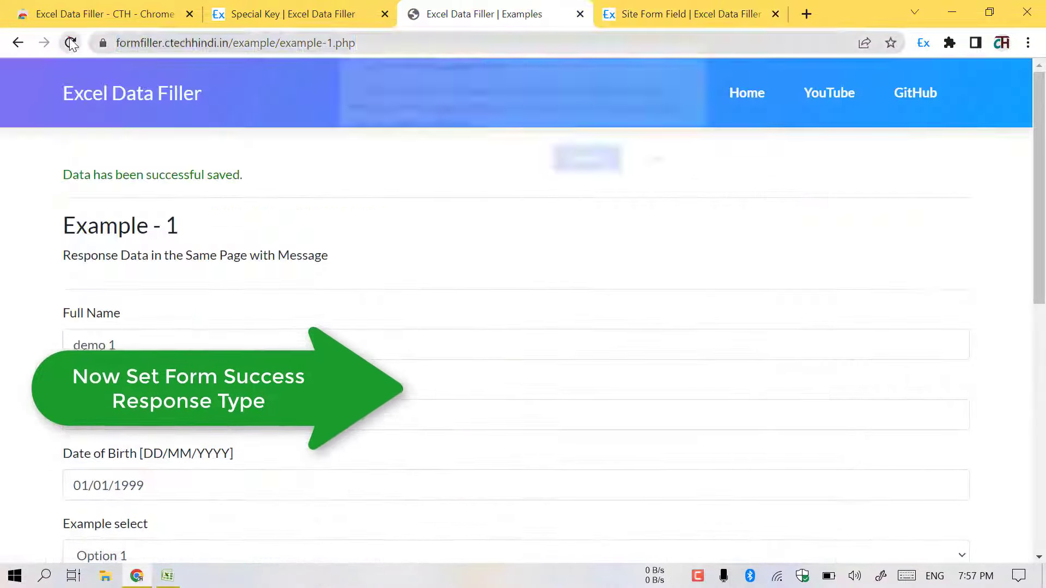
{"action": "left_click", "coordinate": [648, 160]}
- Reload the Example 1 page from its address bar so it loads fresh and empty
{"action": "left_click", "coordinate": [415, 40]}
{"action": "key", "text": "Return"}
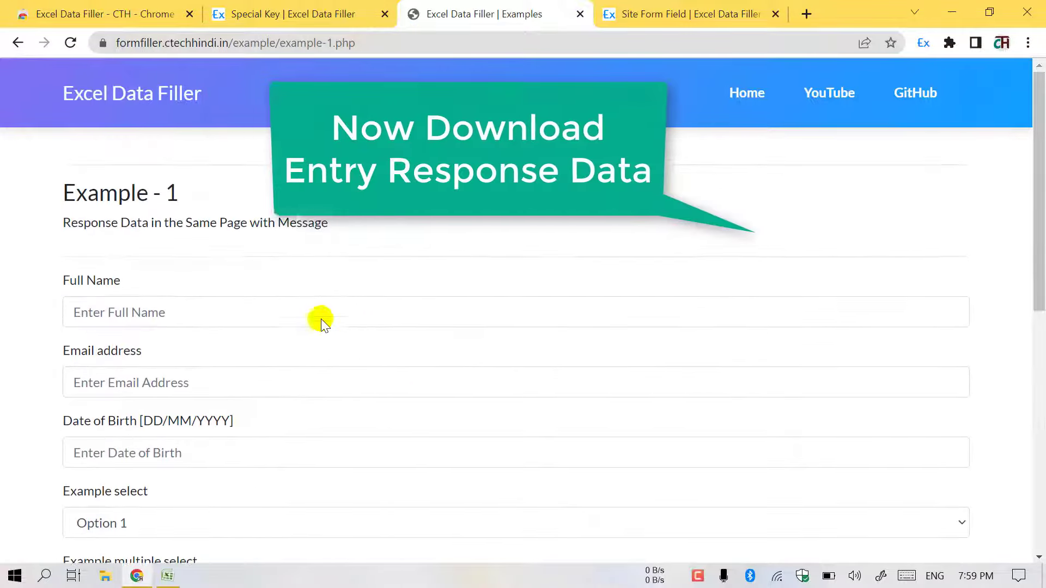
- Edit the Excel Data Filler | Examples site from the Home site list
{"action": "left_click", "coordinate": [688, 7]}
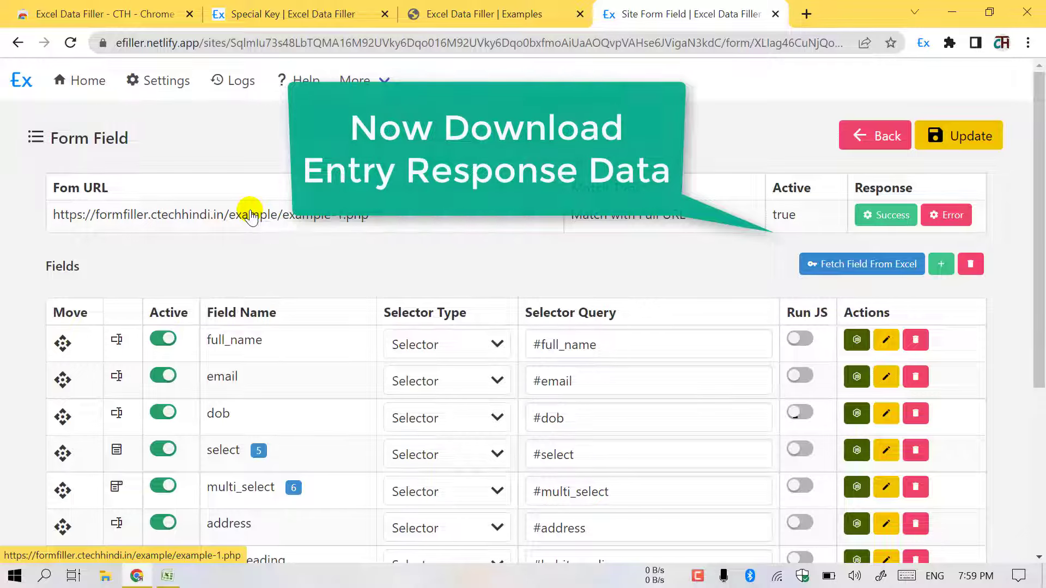
{"action": "left_click", "coordinate": [86, 82]}
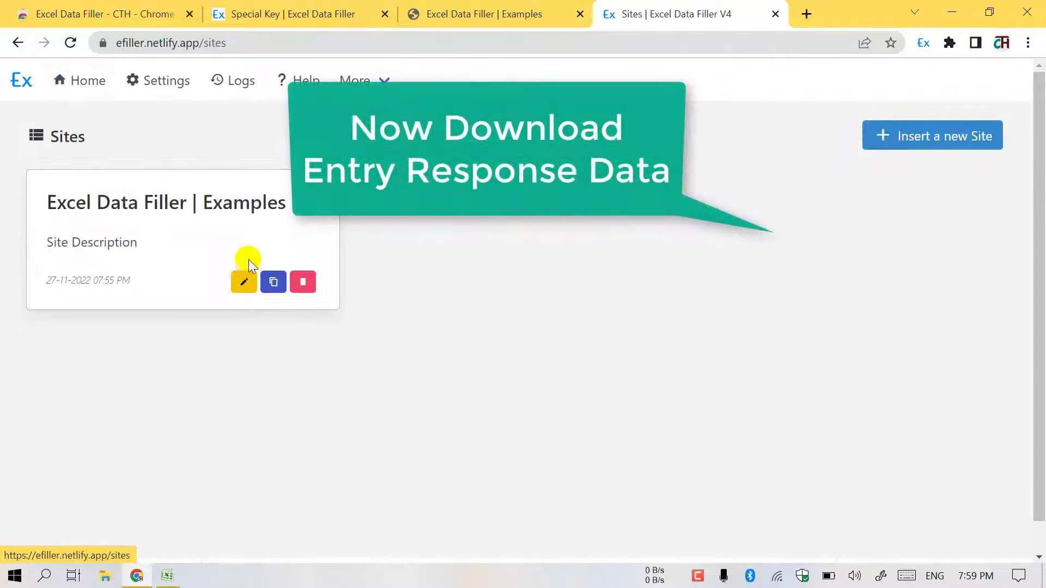
{"action": "left_click", "coordinate": [245, 281]}
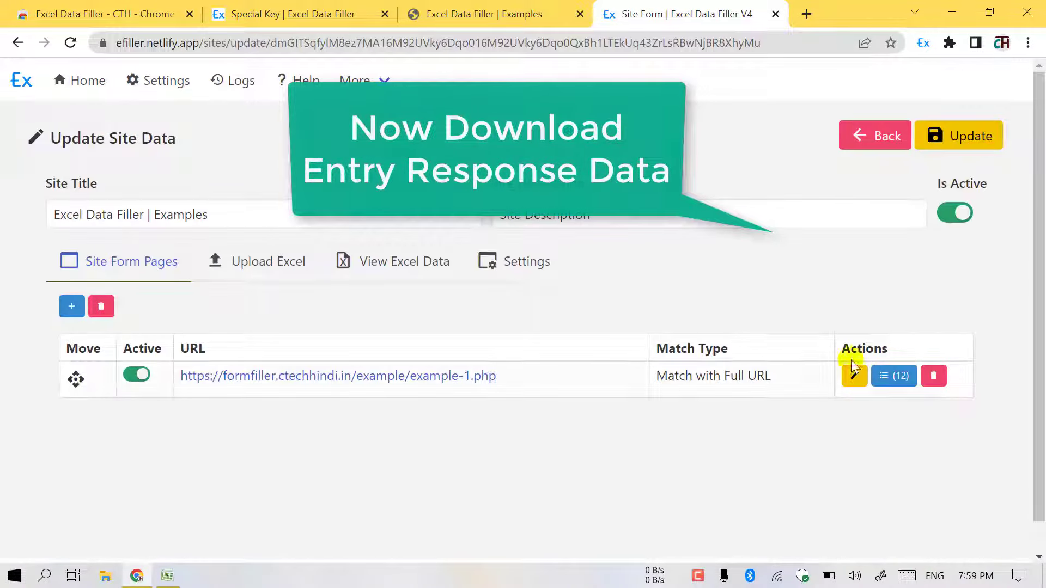
- Download the response data as entry-response-data.xlsx and open it in Excel
{"action": "left_click", "coordinate": [234, 261]}
{"action": "left_click", "coordinate": [382, 264]}
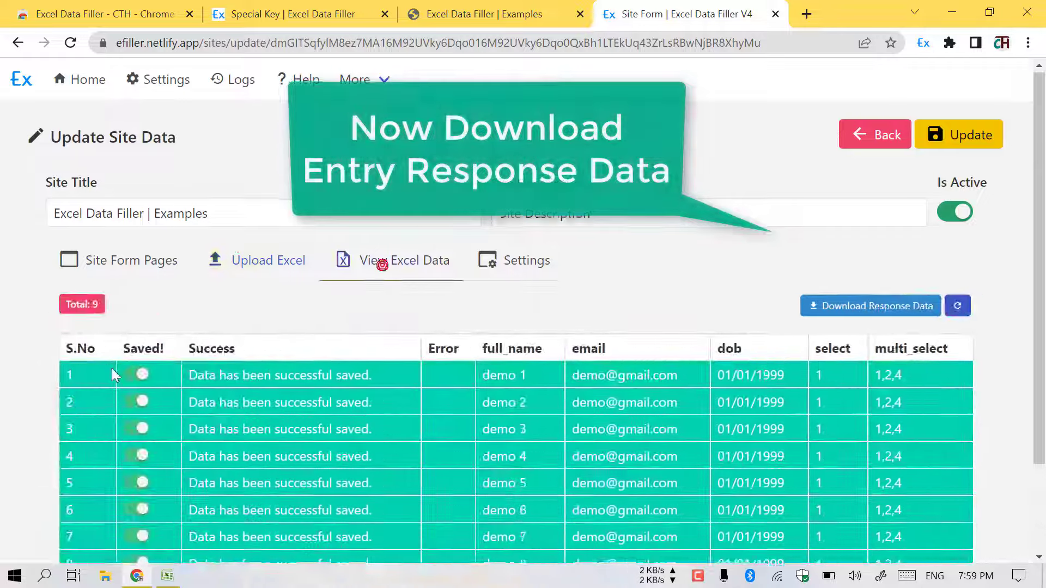
{"action": "scroll", "coordinate": [140, 332], "scroll_direction": "down", "scroll_amount": 2}
{"action": "scroll", "coordinate": [157, 374], "scroll_direction": "up", "scroll_amount": 2}
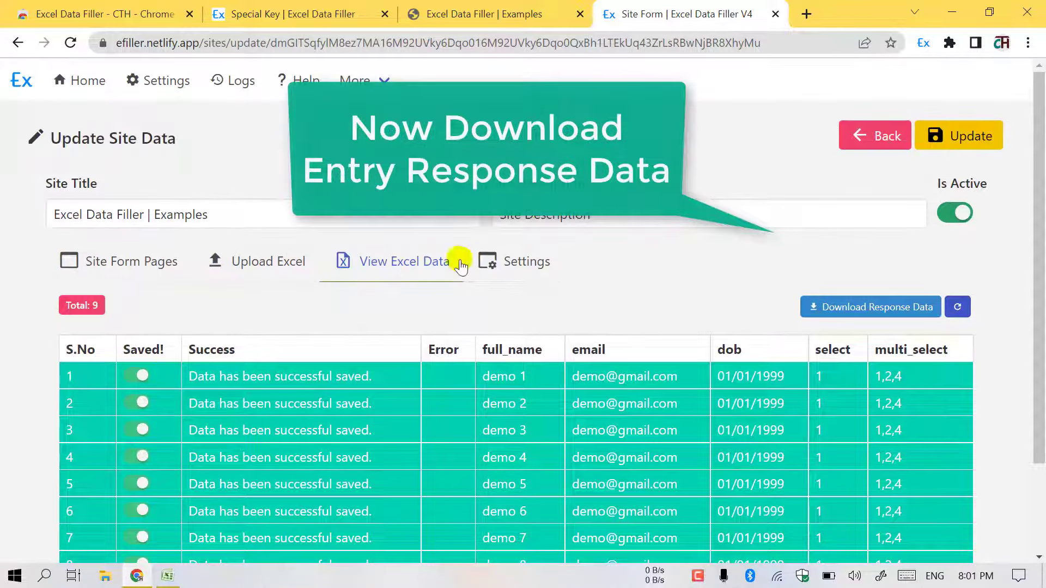
{"action": "scroll", "coordinate": [393, 275], "scroll_direction": "down", "scroll_amount": 2}
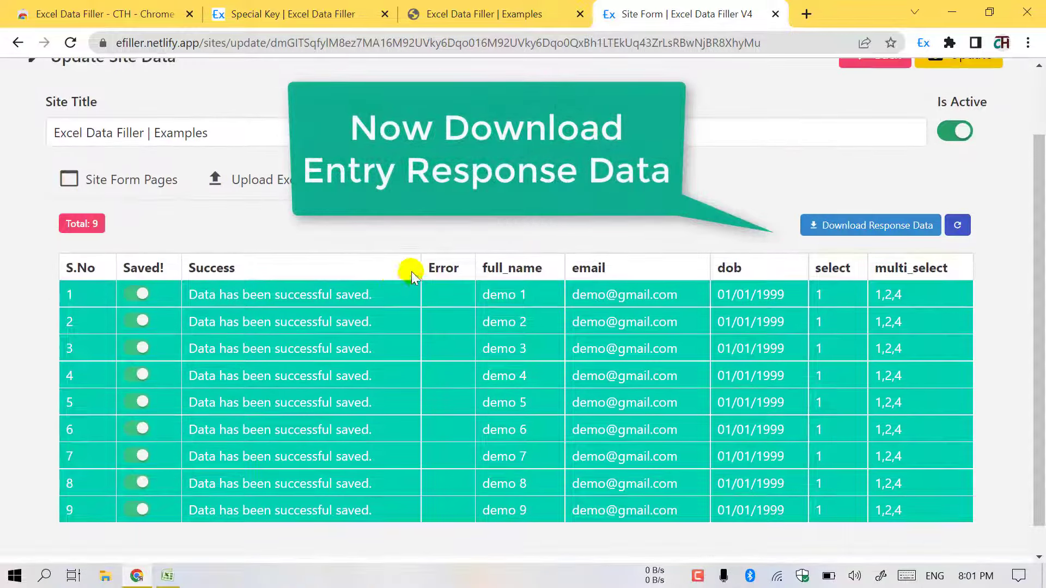
{"action": "left_click", "coordinate": [890, 225]}
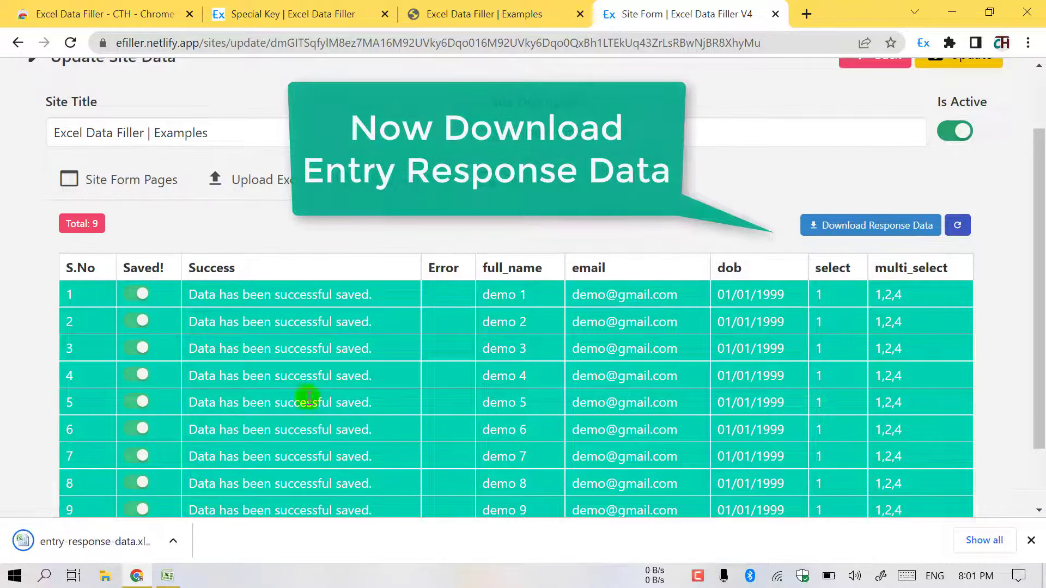
{"action": "left_click", "coordinate": [103, 537]}
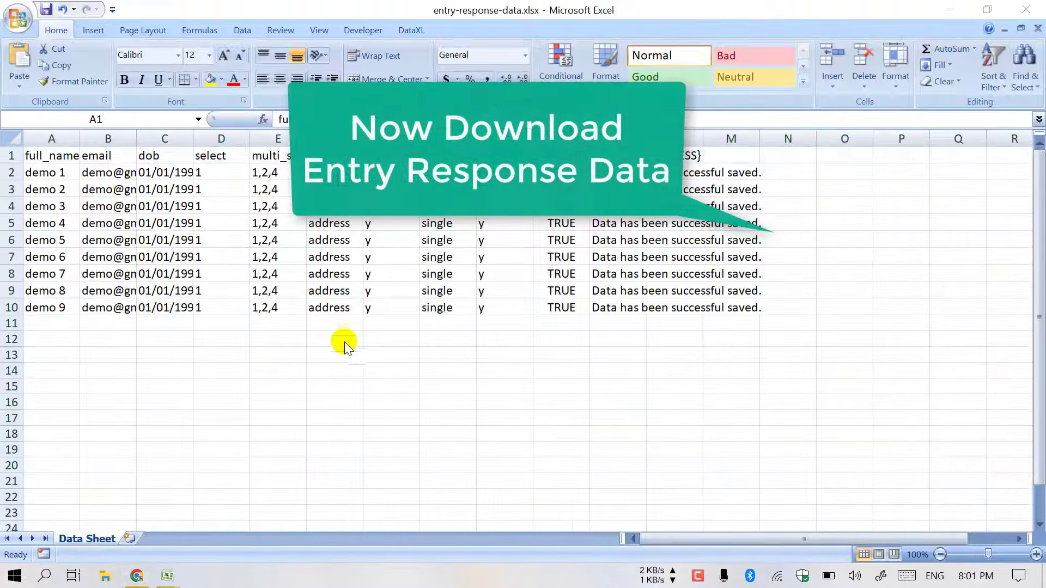
- AutoFit all sheet columns and review the saved flags in J and success messages K2:K10
{"action": "left_click", "coordinate": [16, 140]}
{"action": "double_click", "coordinate": [81, 138]}
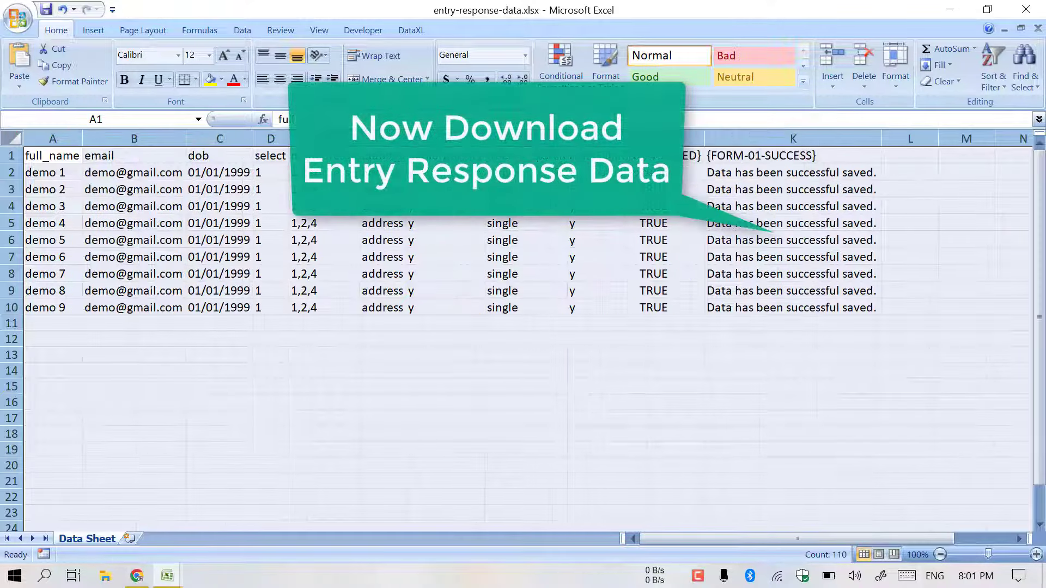
{"action": "left_click", "coordinate": [679, 139]}
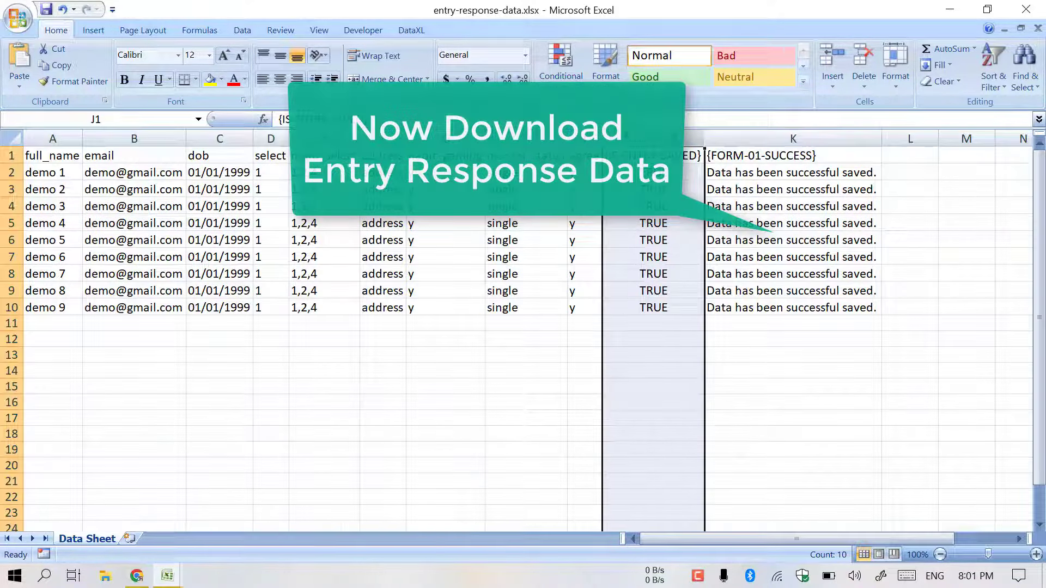
{"action": "left_click", "coordinate": [724, 139]}
{"action": "left_click_drag", "start_coordinate": [790, 172], "coordinate": [806, 310]}
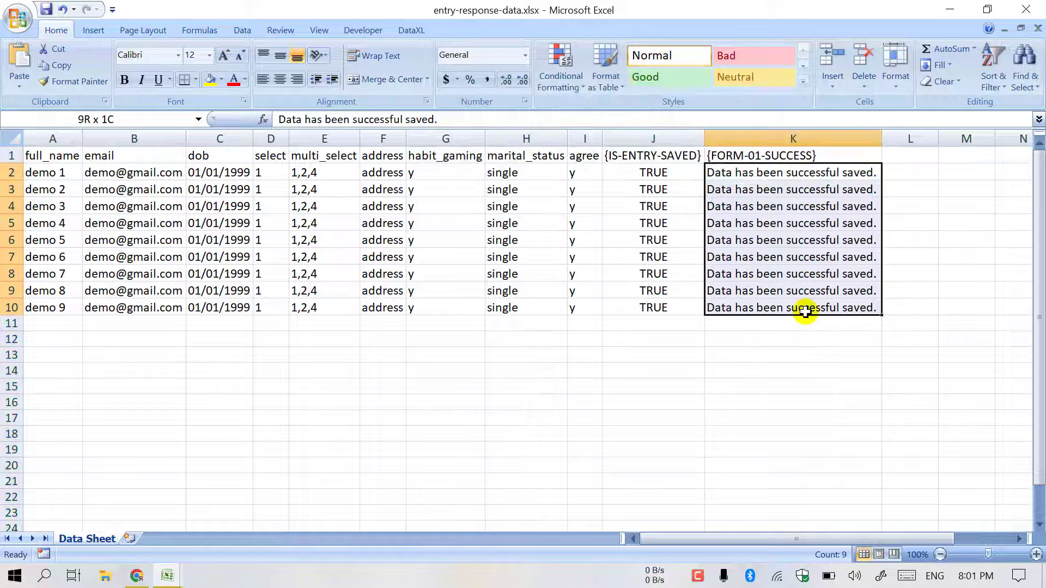
{"action": "left_click", "coordinate": [137, 576]}
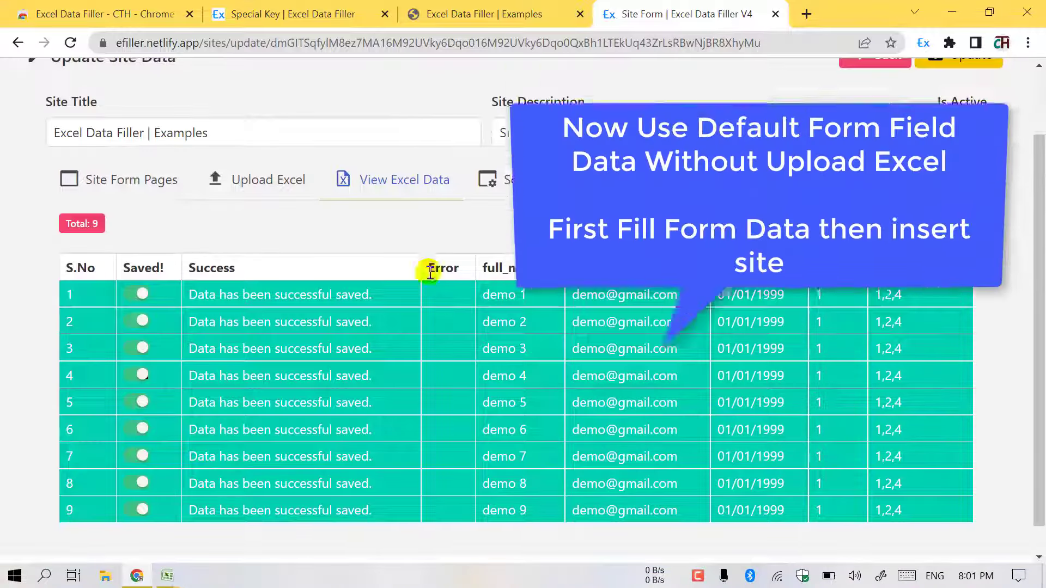
- Delete the Examples site from the Sites list and return to the blank Example 1 form
{"action": "scroll", "coordinate": [427, 269], "scroll_direction": "up", "scroll_amount": 1}
{"action": "left_click", "coordinate": [154, 271]}
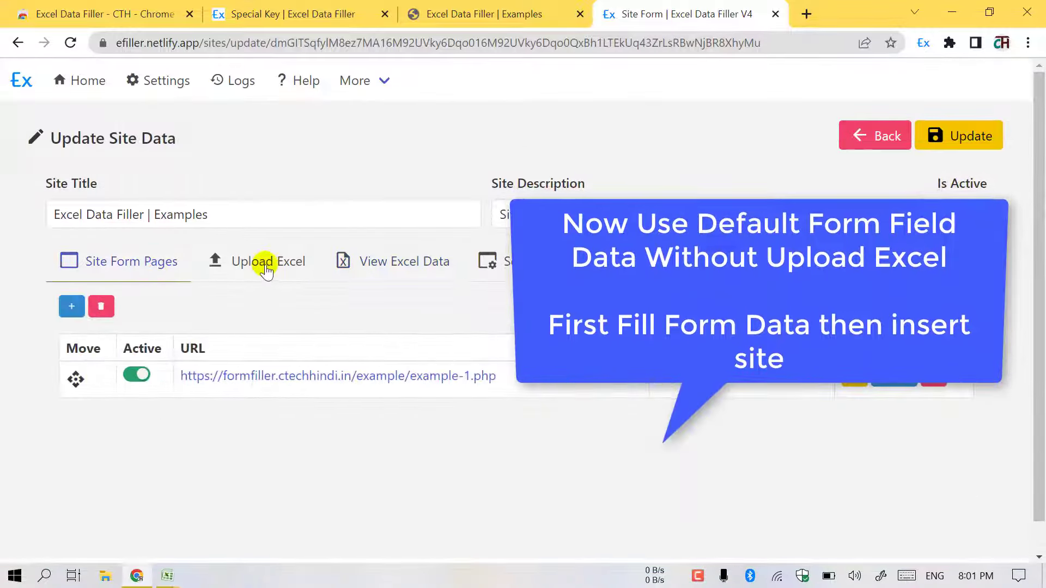
{"action": "left_click", "coordinate": [99, 82]}
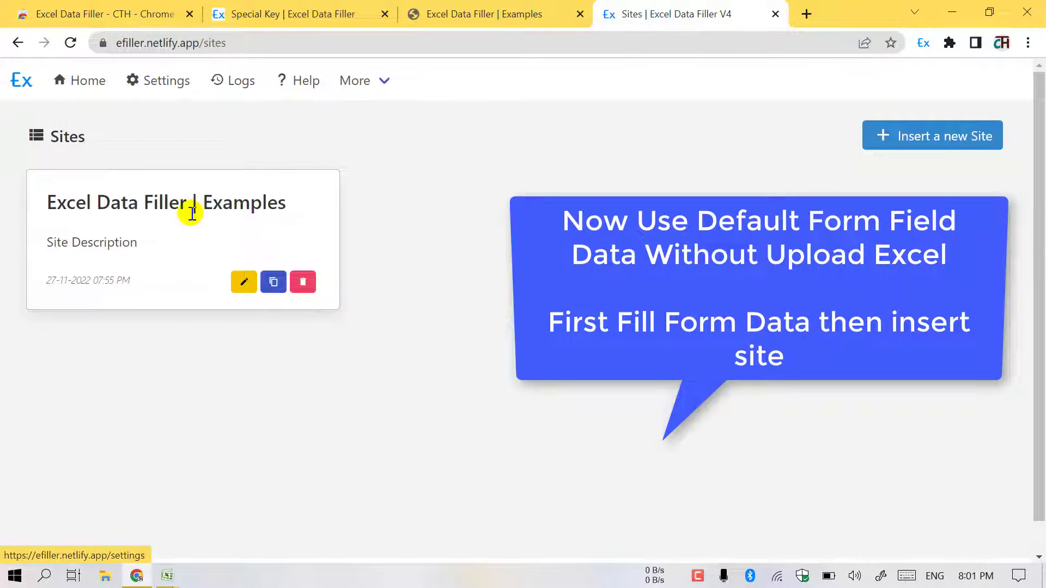
{"action": "left_click", "coordinate": [304, 282]}
{"action": "left_click", "coordinate": [672, 387]}
{"action": "left_click", "coordinate": [518, 7]}
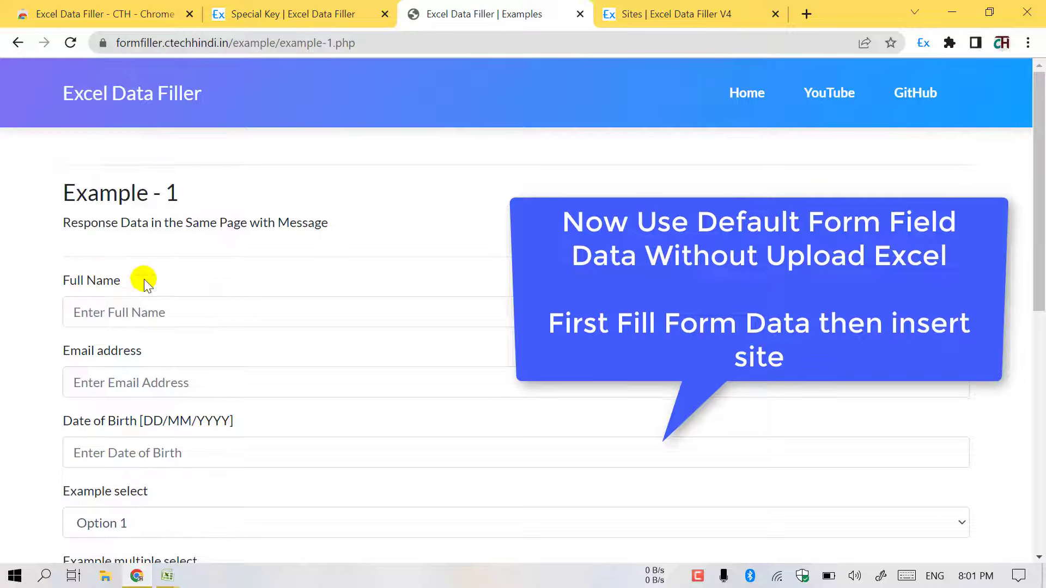
- Fill Full Name with demo 1, the saved email address, and date of birth 01/01/1999
{"action": "left_click", "coordinate": [166, 301]}
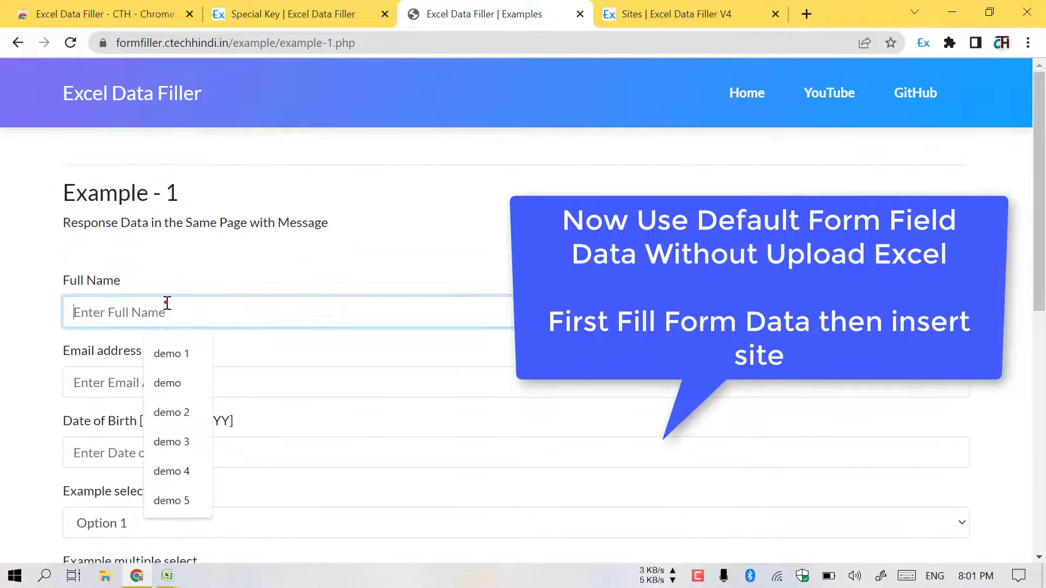
{"action": "left_click", "coordinate": [172, 354]}
{"action": "left_click", "coordinate": [114, 381]}
{"action": "left_click", "coordinate": [188, 420]}
{"action": "scroll", "coordinate": [152, 379], "scroll_direction": "down", "scroll_amount": 1}
{"action": "left_click", "coordinate": [152, 380]}
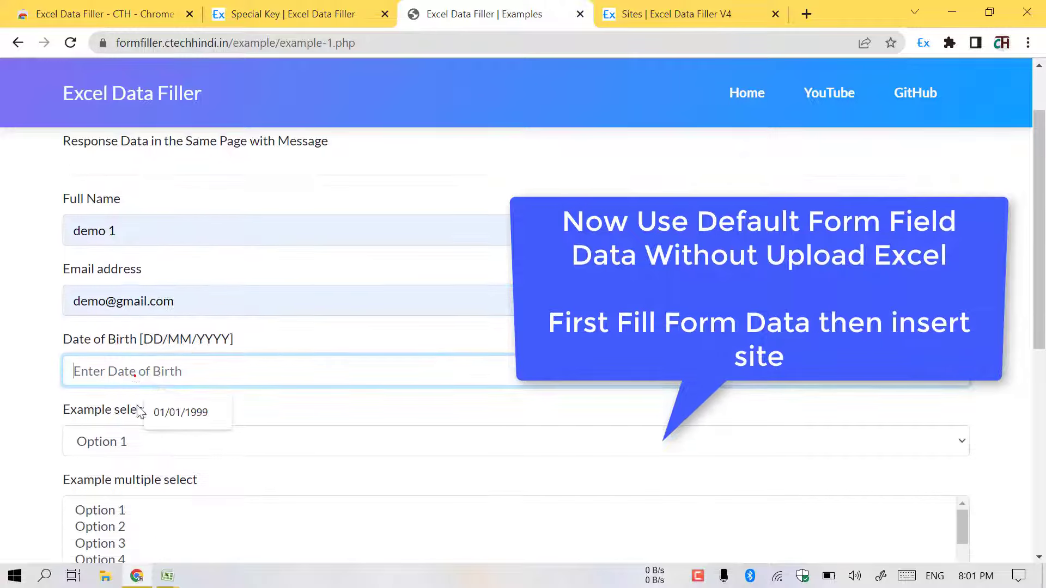
{"action": "left_click", "coordinate": [187, 415]}
- Choose Option 1 and Option 4 in the multiple select, enter the address, and tick Gaming
{"action": "scroll", "coordinate": [119, 353], "scroll_direction": "down", "scroll_amount": 2}
{"action": "left_click", "coordinate": [119, 279]}
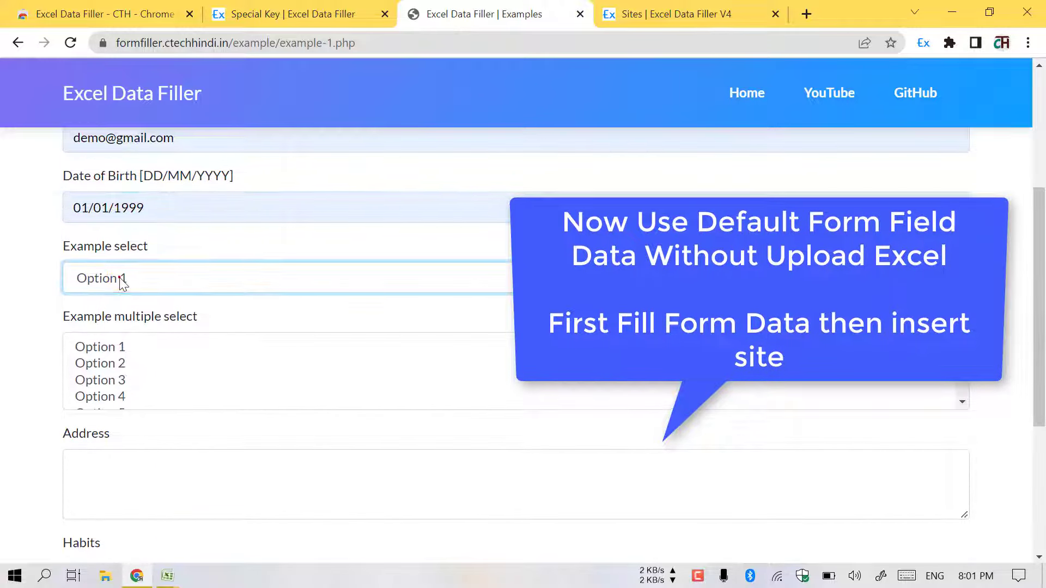
{"action": "left_click", "coordinate": [120, 353]}
{"action": "left_click", "coordinate": [120, 397], "text": "ctrl"}
{"action": "scroll", "coordinate": [126, 387], "scroll_direction": "down", "scroll_amount": 1}
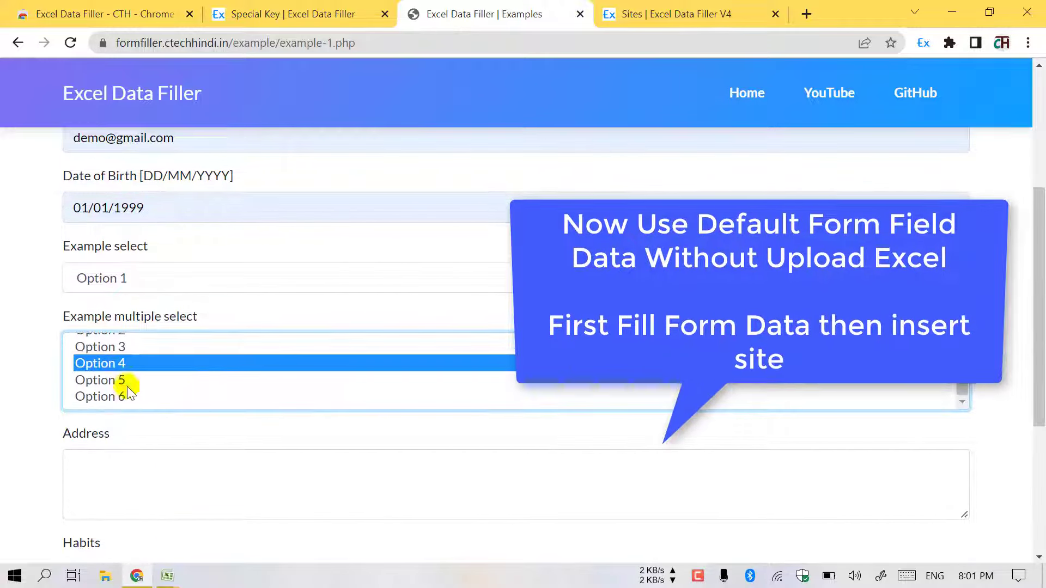
{"action": "left_click", "coordinate": [124, 475]}
{"action": "double_click", "coordinate": [83, 434]}
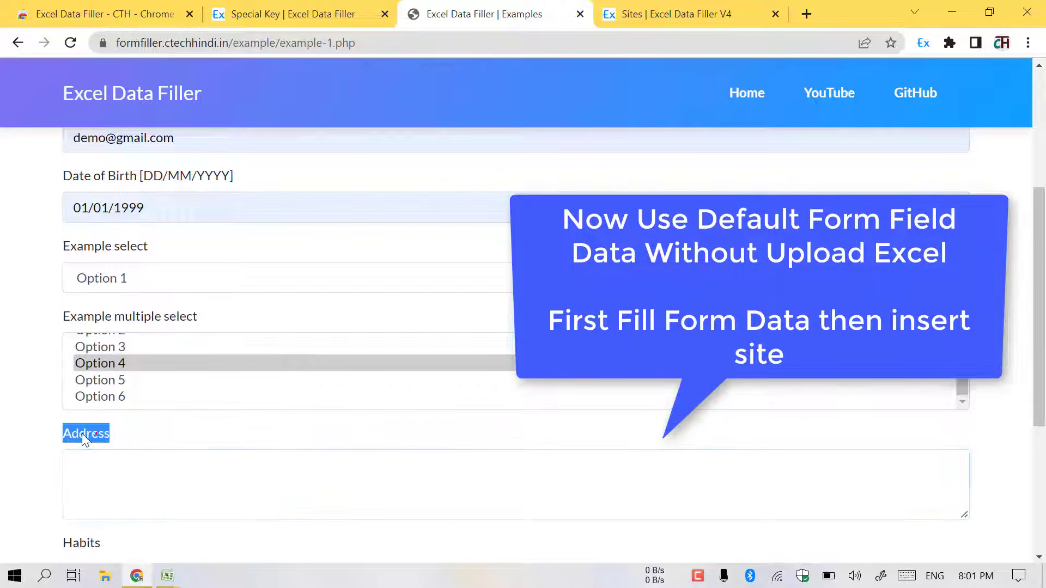
{"action": "left_click_drag", "start_coordinate": [83, 434], "coordinate": [110, 480]}
{"action": "scroll", "coordinate": [101, 458], "scroll_direction": "down", "scroll_amount": 3}
{"action": "left_click", "coordinate": [94, 451]}
{"action": "scroll", "coordinate": [98, 436], "scroll_direction": "down", "scroll_amount": 2}
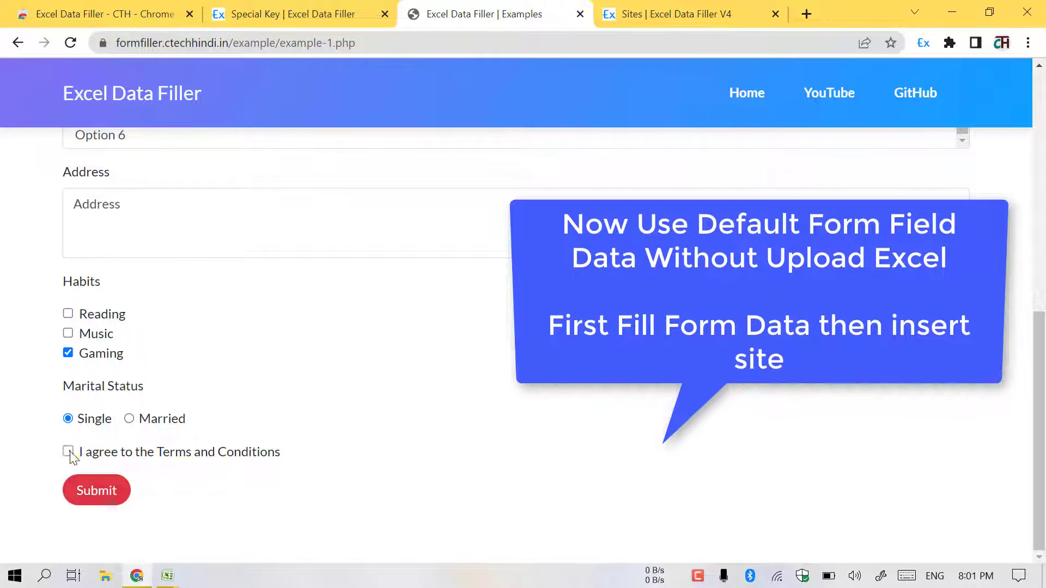
- Insert the filled form into Excel Data Filler as a new site from the page's context menu
{"action": "right_click", "coordinate": [508, 400]}
{"action": "mouse_move", "coordinate": [577, 341]}
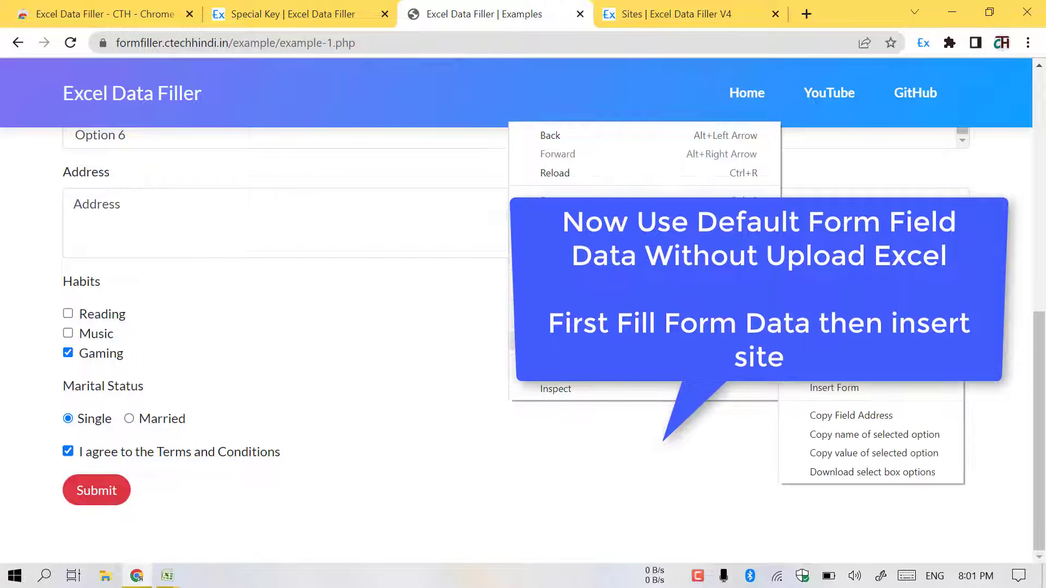
{"action": "left_click", "coordinate": [823, 349]}
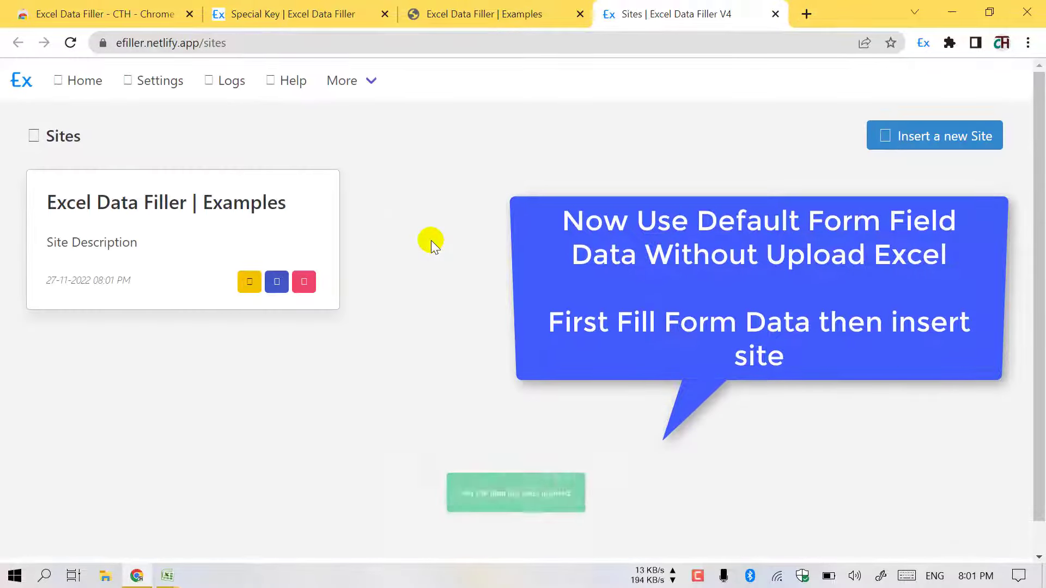
- Open the new Examples site, view its Excel data, and reload the example form to see defaults filled
{"action": "left_click", "coordinate": [248, 281]}
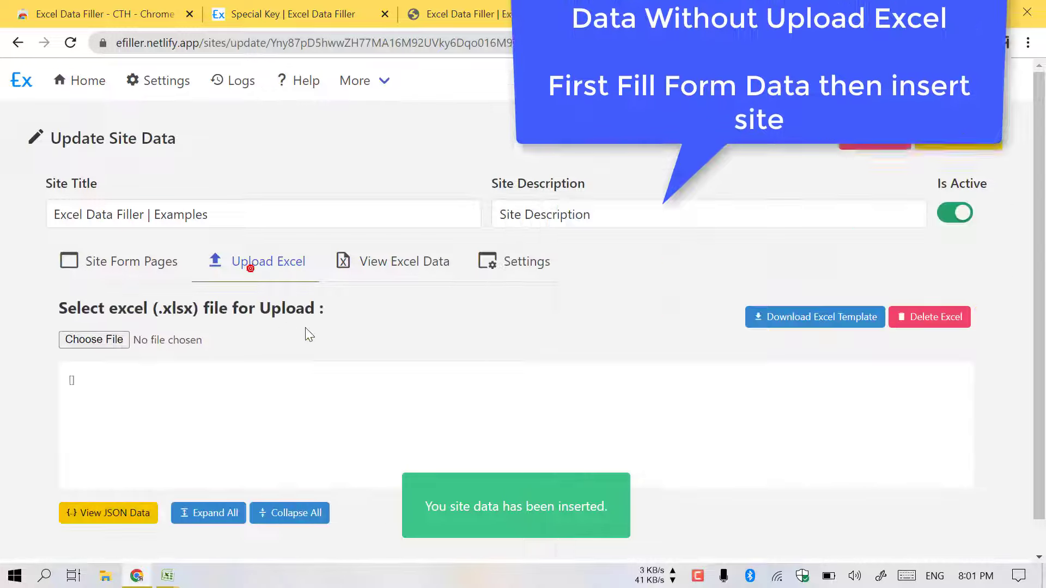
{"action": "left_click", "coordinate": [365, 279]}
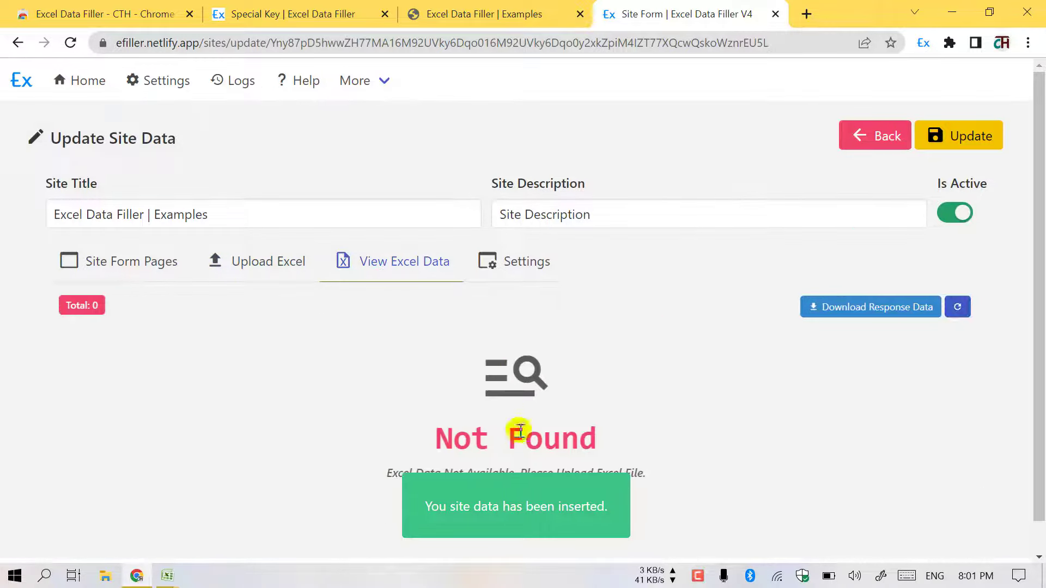
{"action": "left_click", "coordinate": [512, 17]}
{"action": "left_click", "coordinate": [83, 47]}
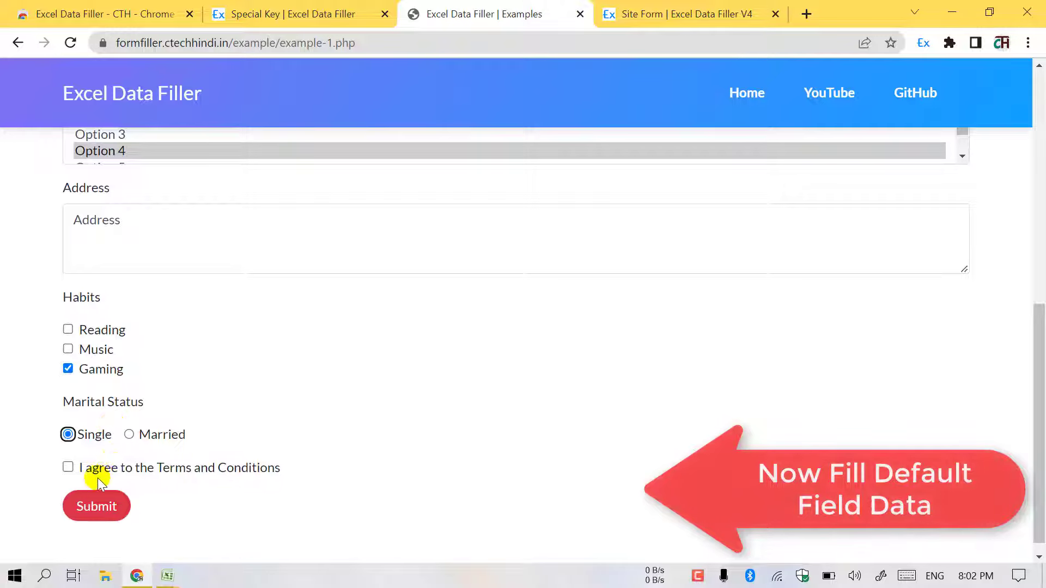
{"action": "scroll", "coordinate": [130, 412], "scroll_direction": "up", "scroll_amount": 8}
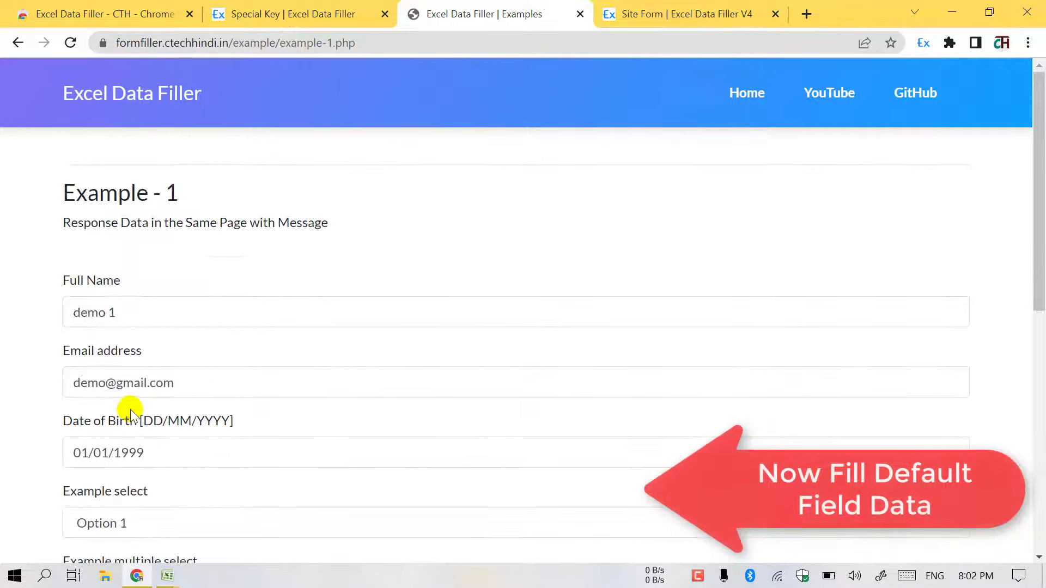
- Back in the site settings, open the Site Form Pages list and the example page's fields
{"action": "left_click", "coordinate": [654, 21]}
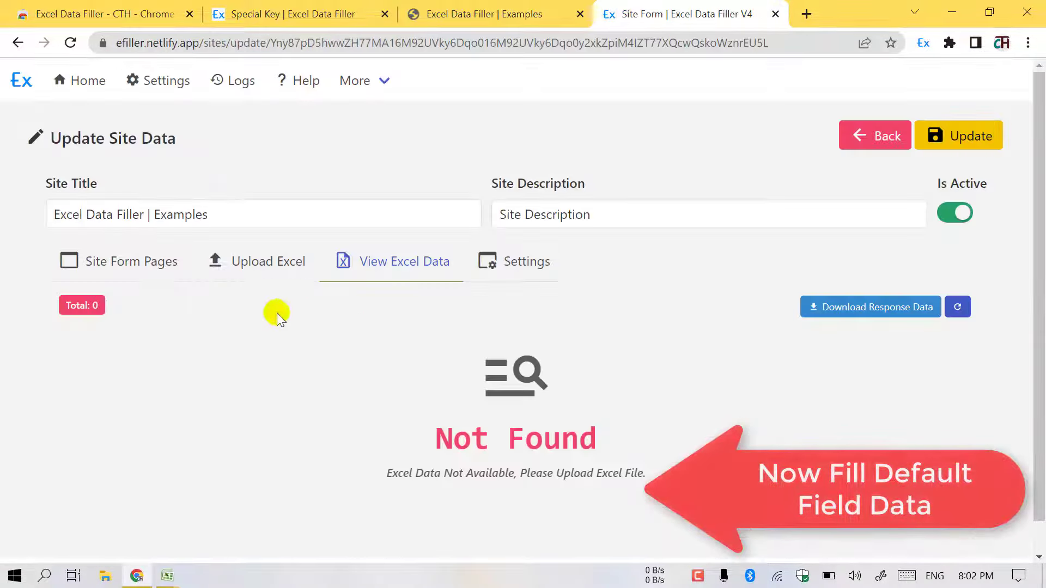
{"action": "left_click", "coordinate": [99, 265]}
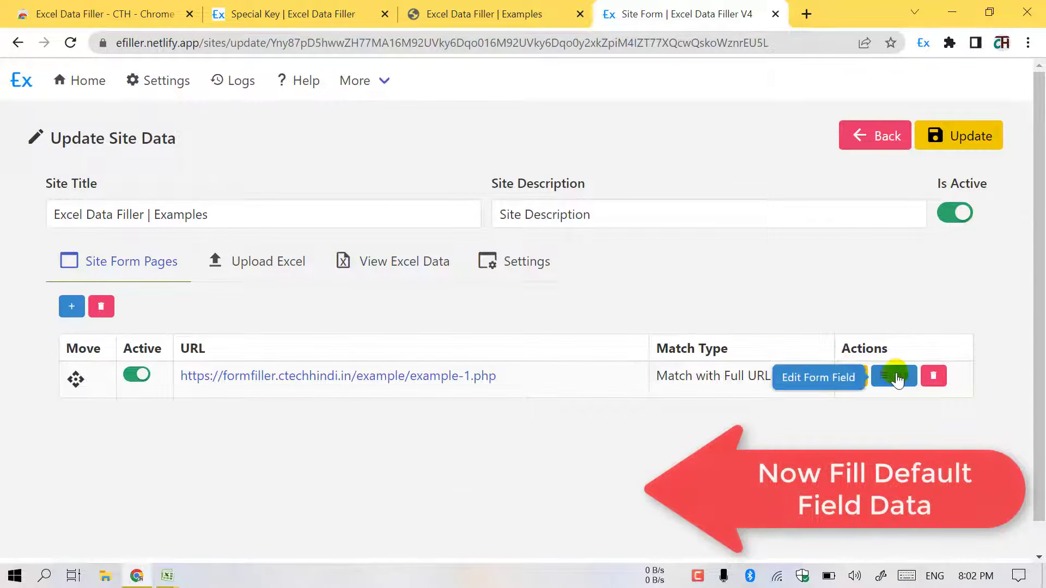
{"action": "left_click", "coordinate": [892, 372]}
- Turn on 'Fill Value Just Like Typing Tutor' for full_name at 100 ms and save the form fields
{"action": "left_click", "coordinate": [886, 341]}
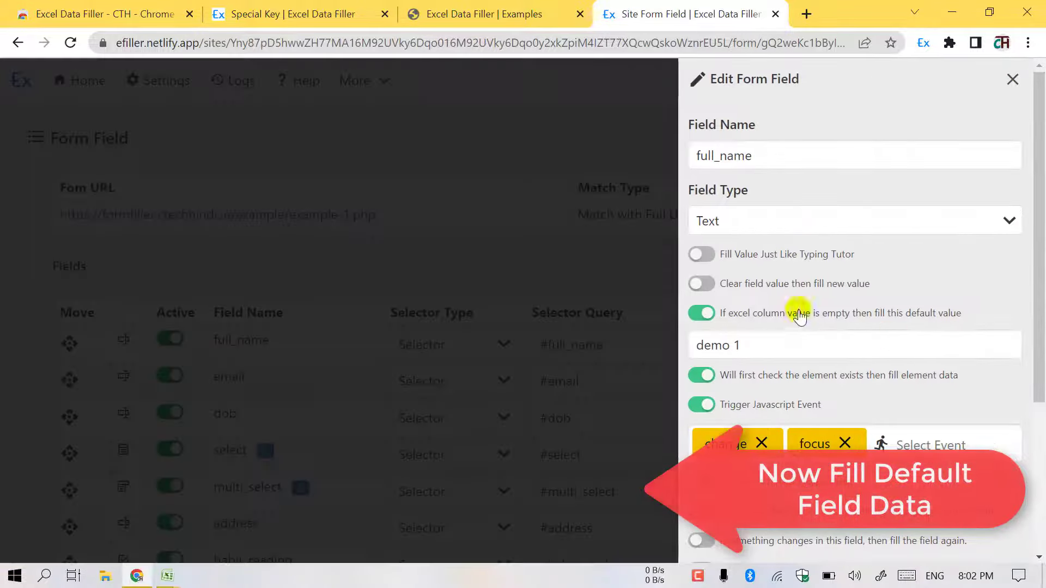
{"action": "scroll", "coordinate": [733, 289], "scroll_direction": "down", "scroll_amount": 2}
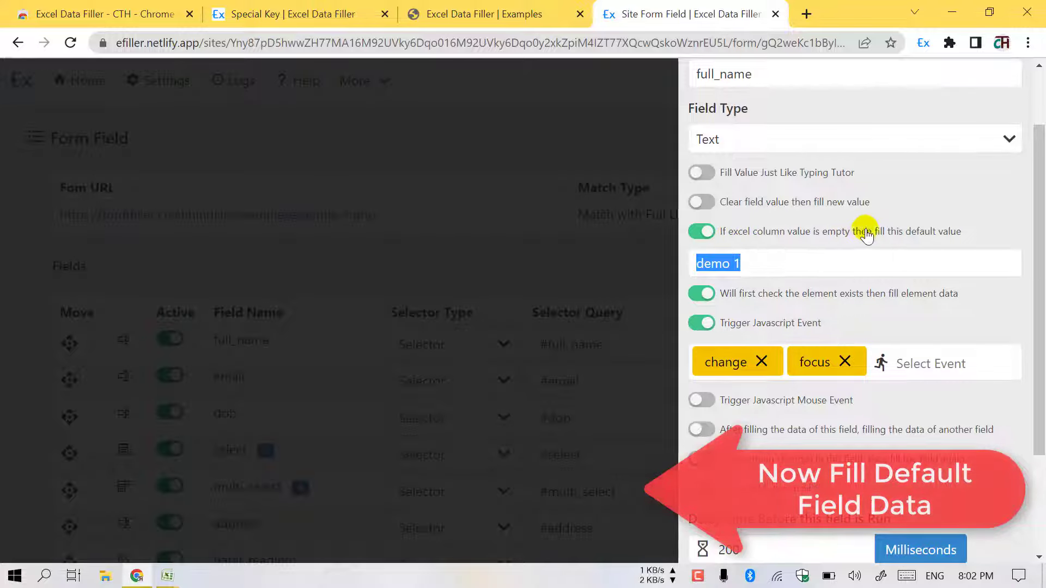
{"action": "left_click", "coordinate": [604, 283]}
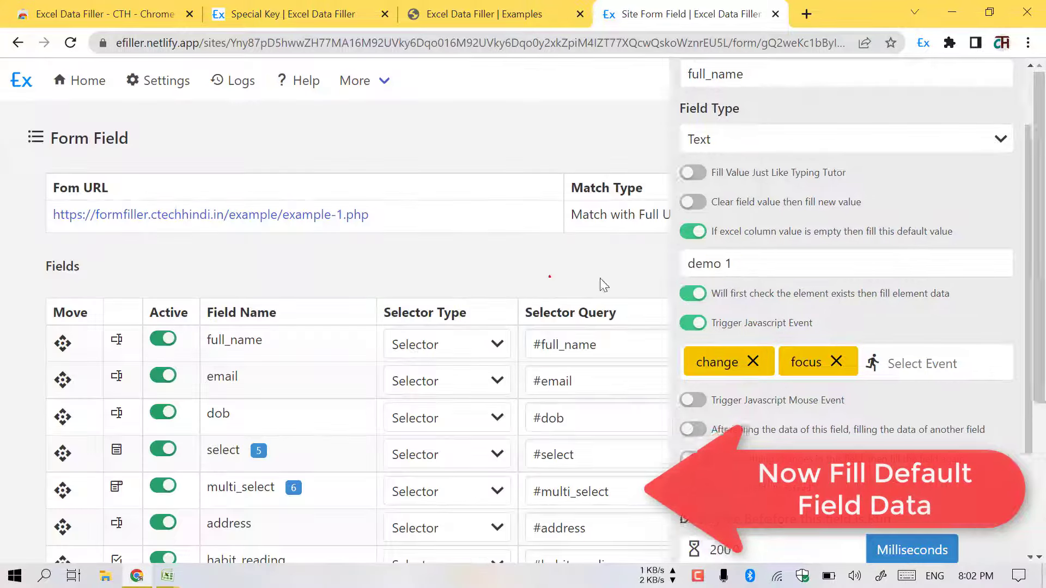
{"action": "left_click", "coordinate": [884, 374]}
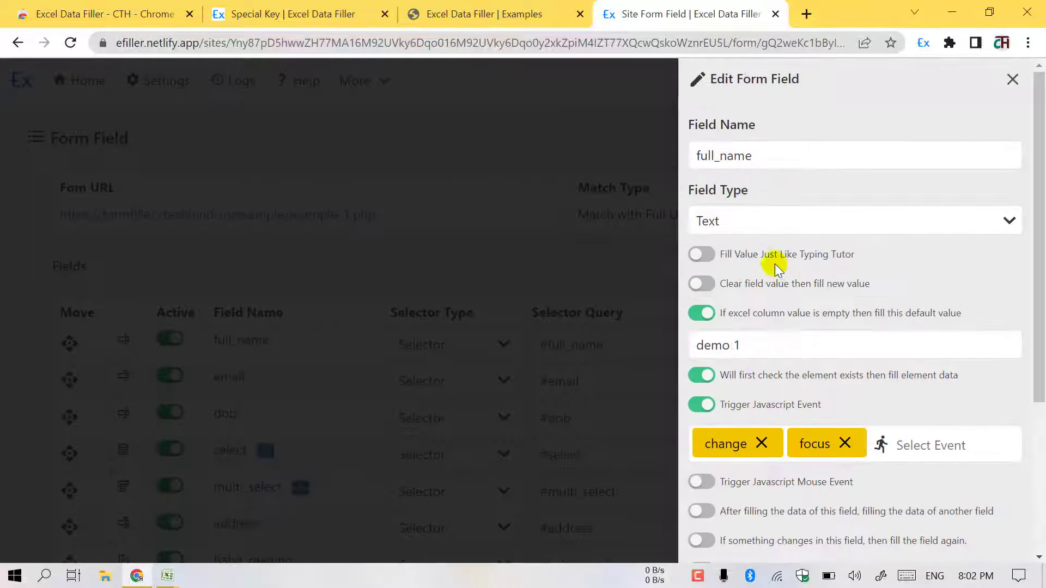
{"action": "left_click", "coordinate": [760, 255]}
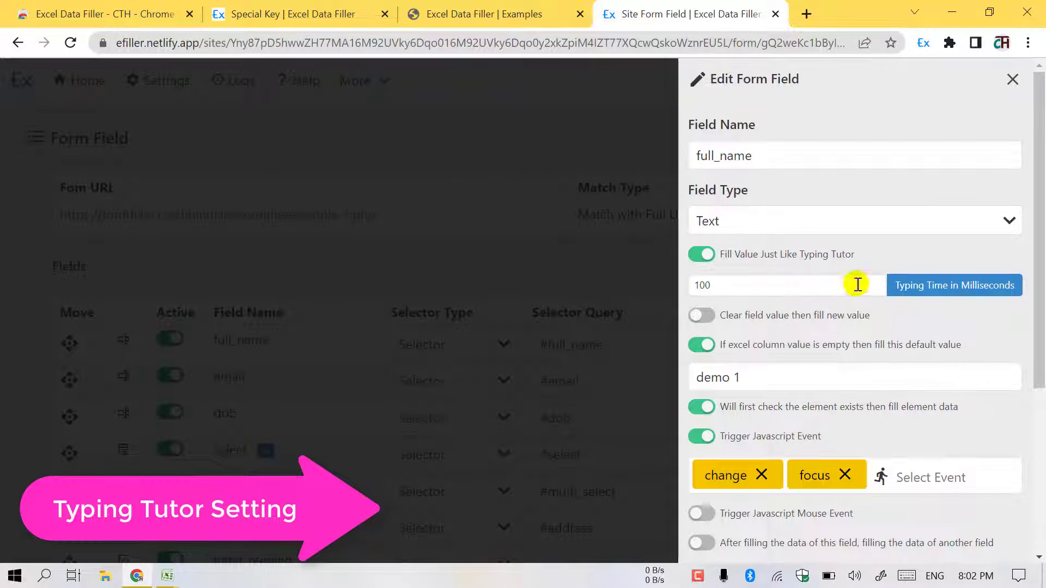
{"action": "scroll", "coordinate": [761, 321], "scroll_direction": "down", "scroll_amount": 5}
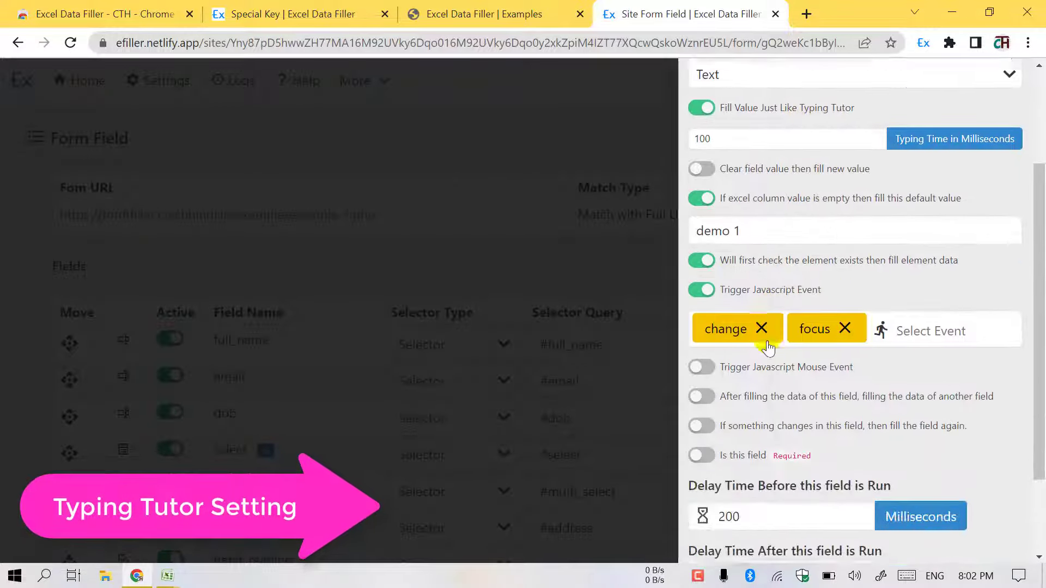
{"action": "left_click", "coordinate": [734, 514]}
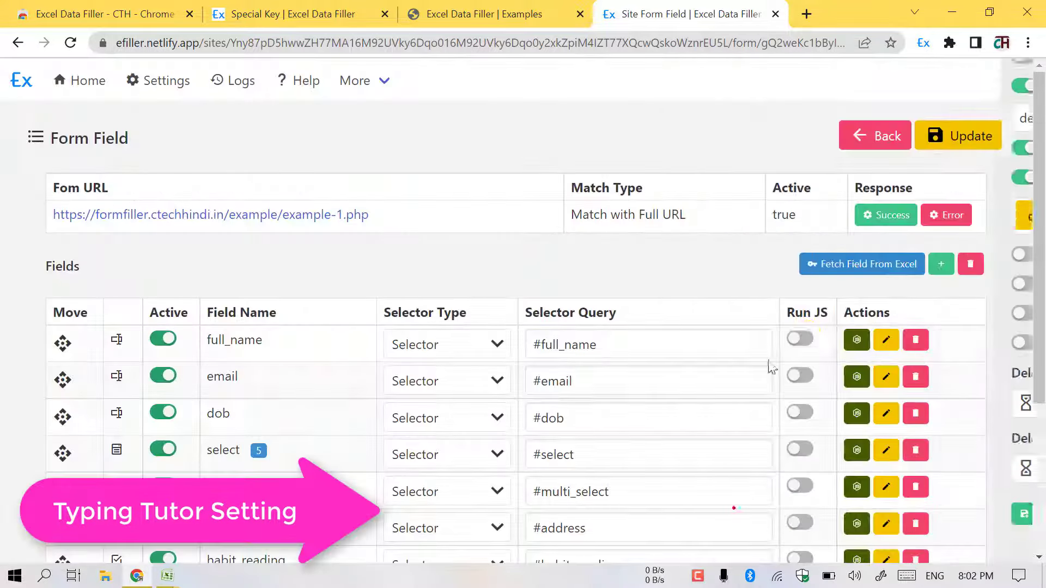
{"action": "left_click", "coordinate": [963, 135]}
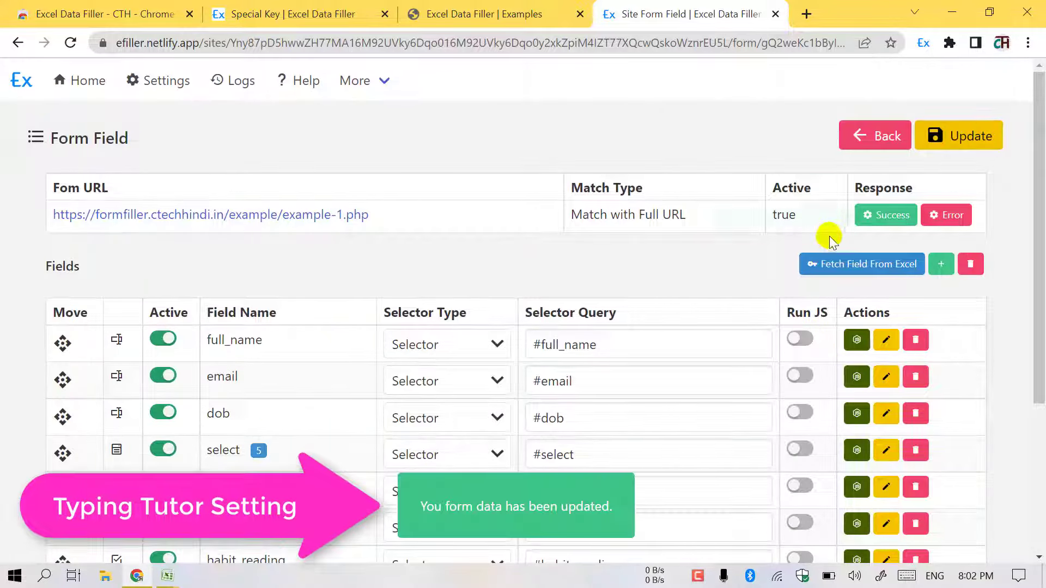
{"action": "left_click", "coordinate": [458, 12]}
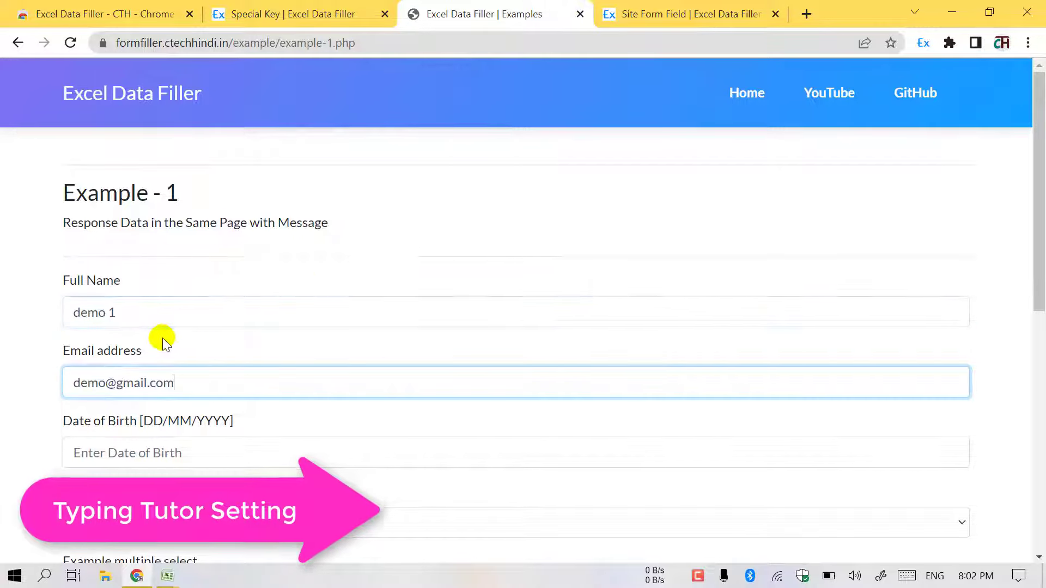
- Enable typing-tutor fill for the email field with a 200 ms typing time and save the form fields
{"action": "left_click", "coordinate": [663, 11]}
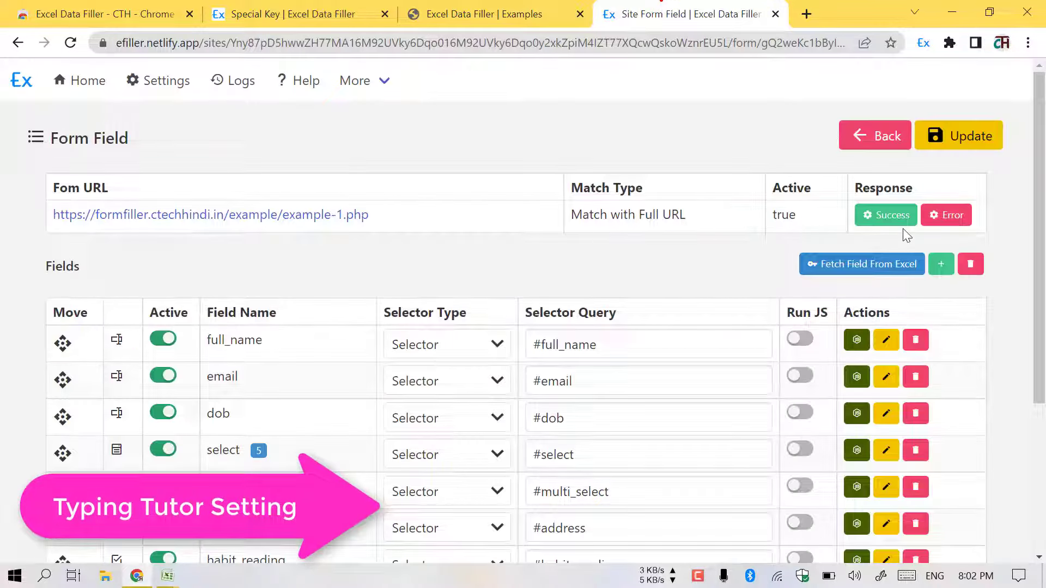
{"action": "left_click", "coordinate": [890, 377]}
{"action": "scroll", "coordinate": [735, 245], "scroll_direction": "up", "scroll_amount": 4}
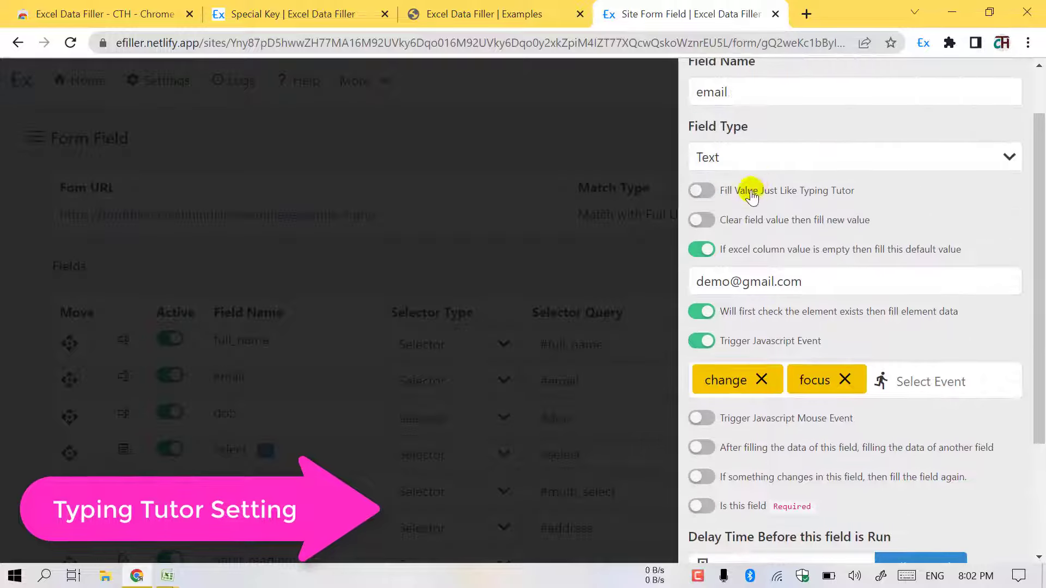
{"action": "scroll", "coordinate": [734, 409], "scroll_direction": "down", "scroll_amount": 5}
{"action": "left_click", "coordinate": [735, 499]}
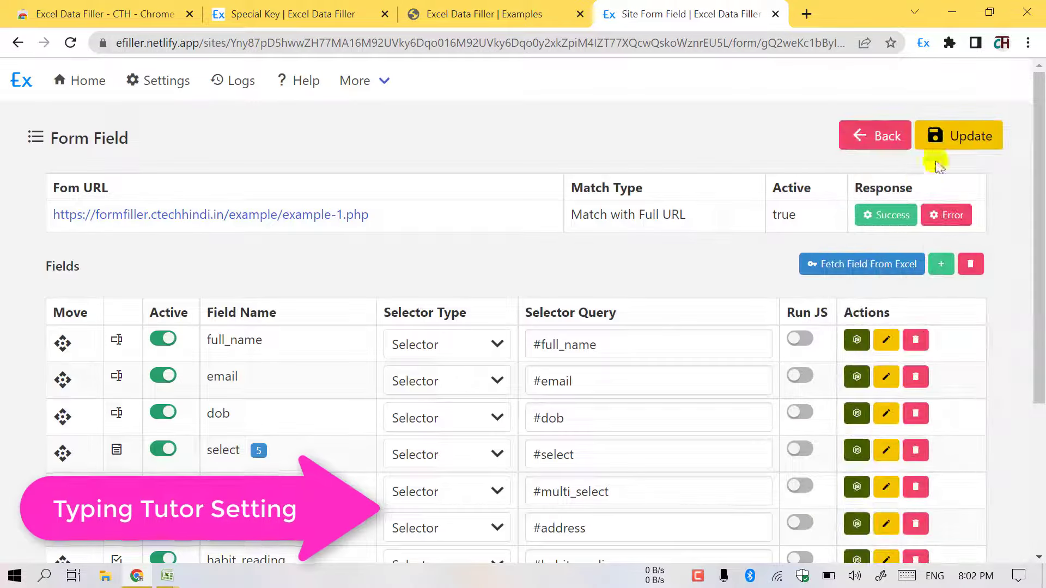
{"action": "left_click", "coordinate": [889, 368]}
{"action": "scroll", "coordinate": [735, 327], "scroll_direction": "up", "scroll_amount": 5}
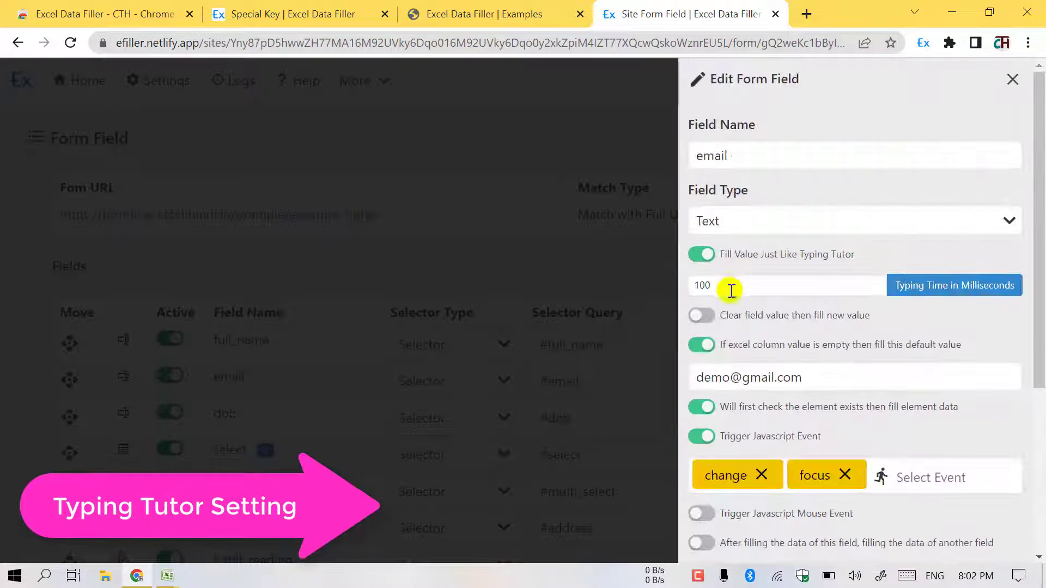
{"action": "type", "text": "00"}
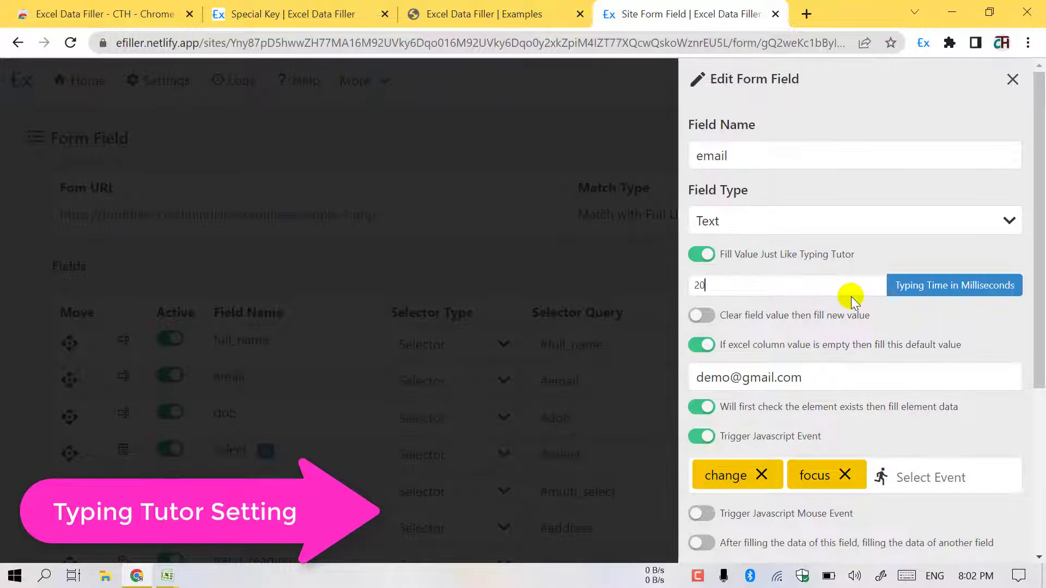
{"action": "scroll", "coordinate": [840, 355], "scroll_direction": "down", "scroll_amount": 5}
{"action": "left_click", "coordinate": [734, 514]}
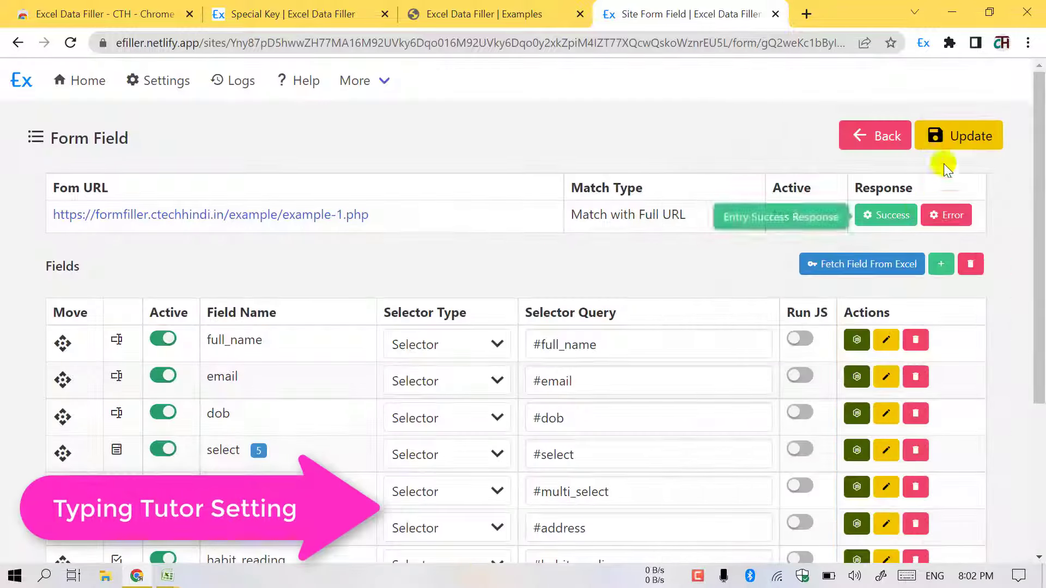
{"action": "left_click", "coordinate": [945, 145]}
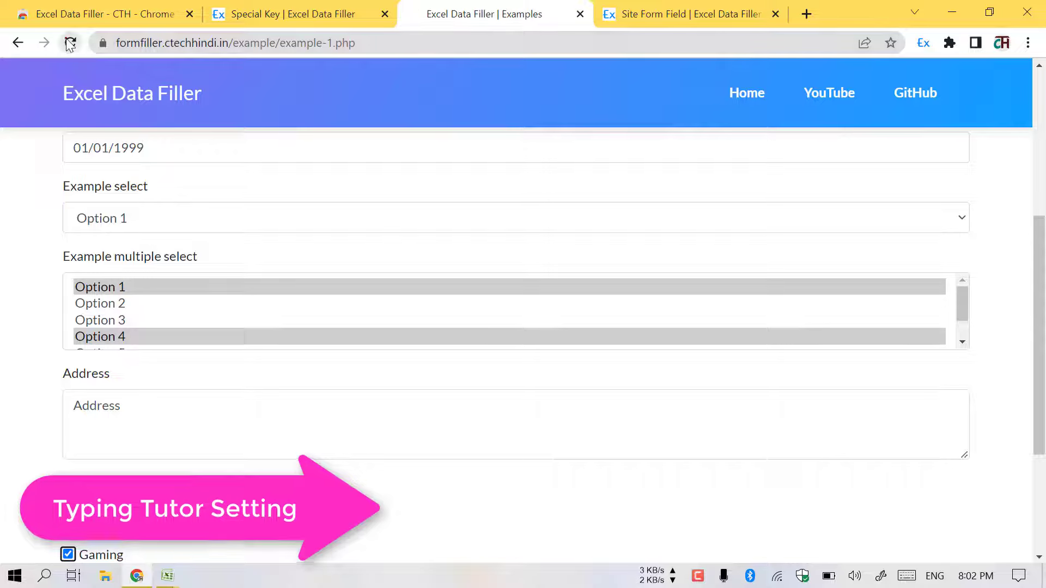